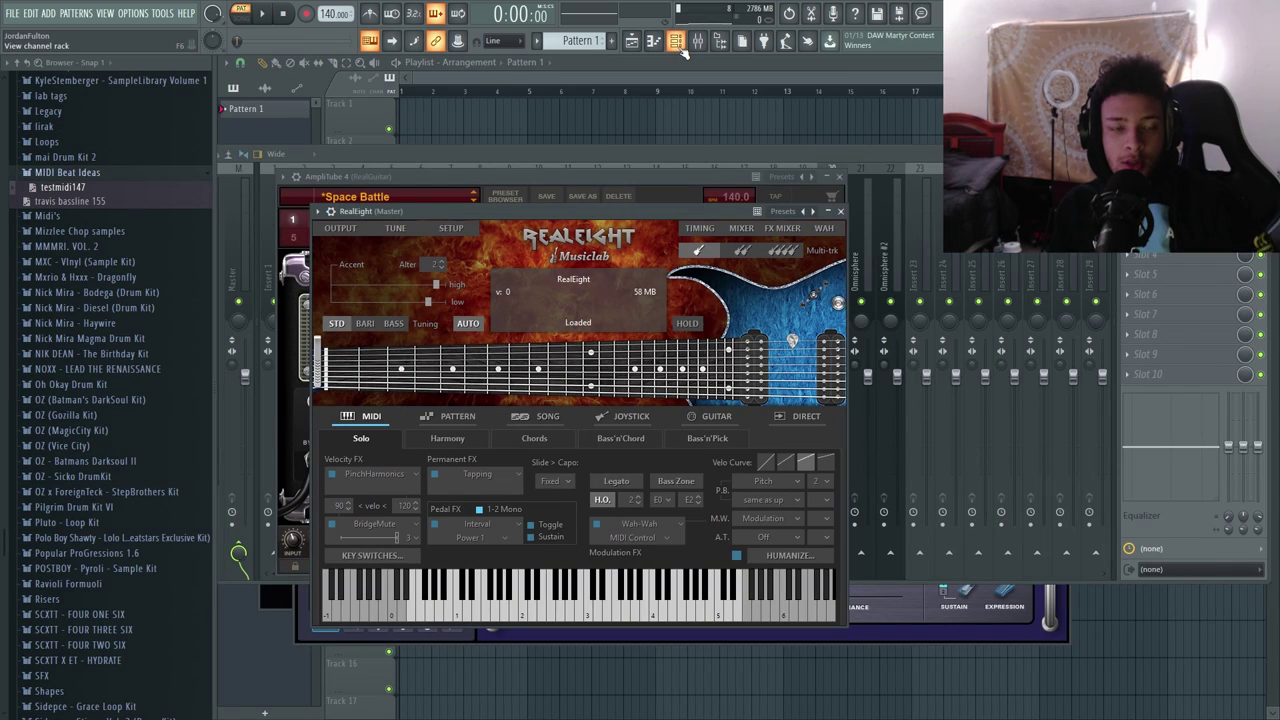
# - Show the channel rack and route the RealEight channel to mixer insert 23
pyautogui.click(675, 41)
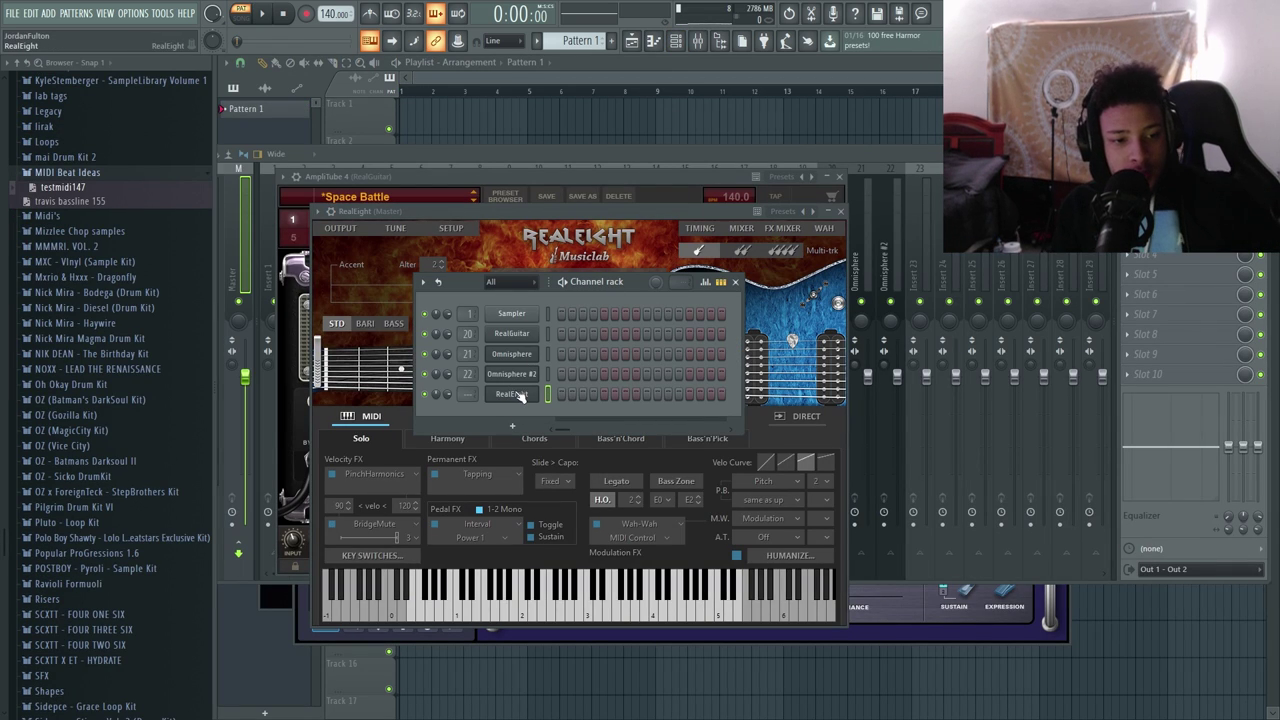
pyautogui.hotkey('ctrl', 'l')
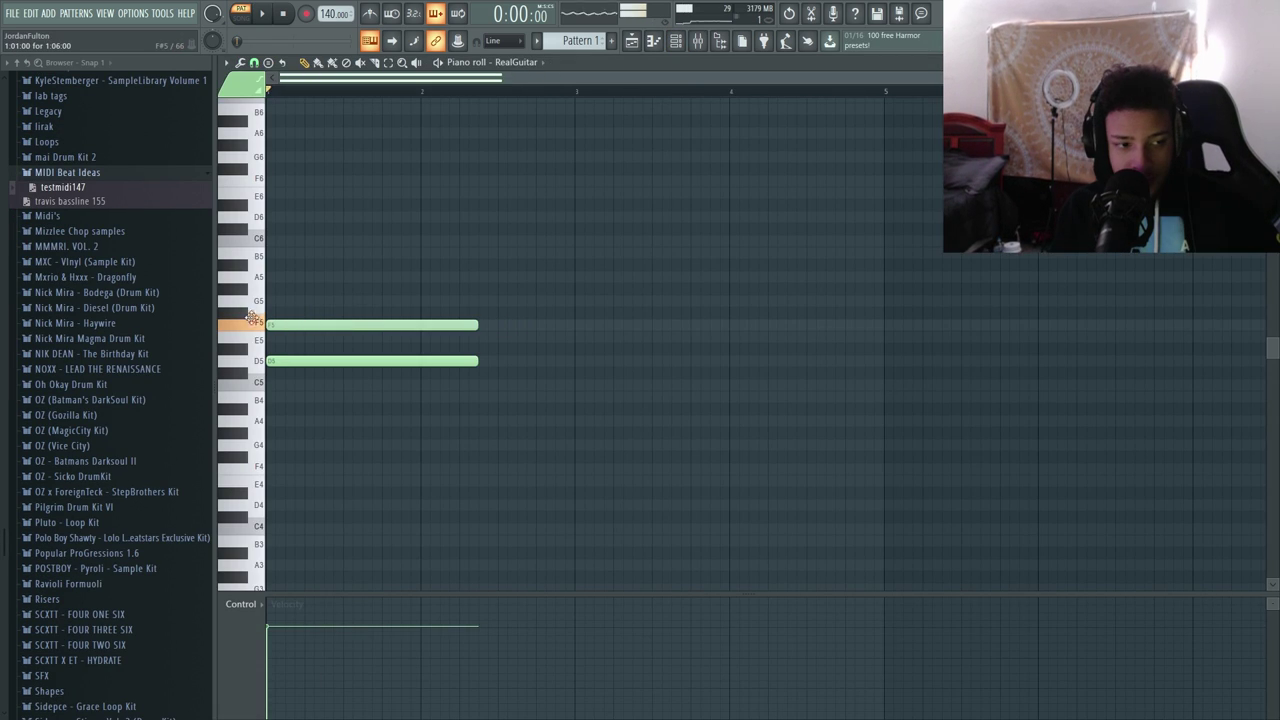
# - Build a one-bar chord of D#5, F#5, G#5 and A#5 in bar 1 of the RealGuitar piano roll
pyautogui.click(323, 297)
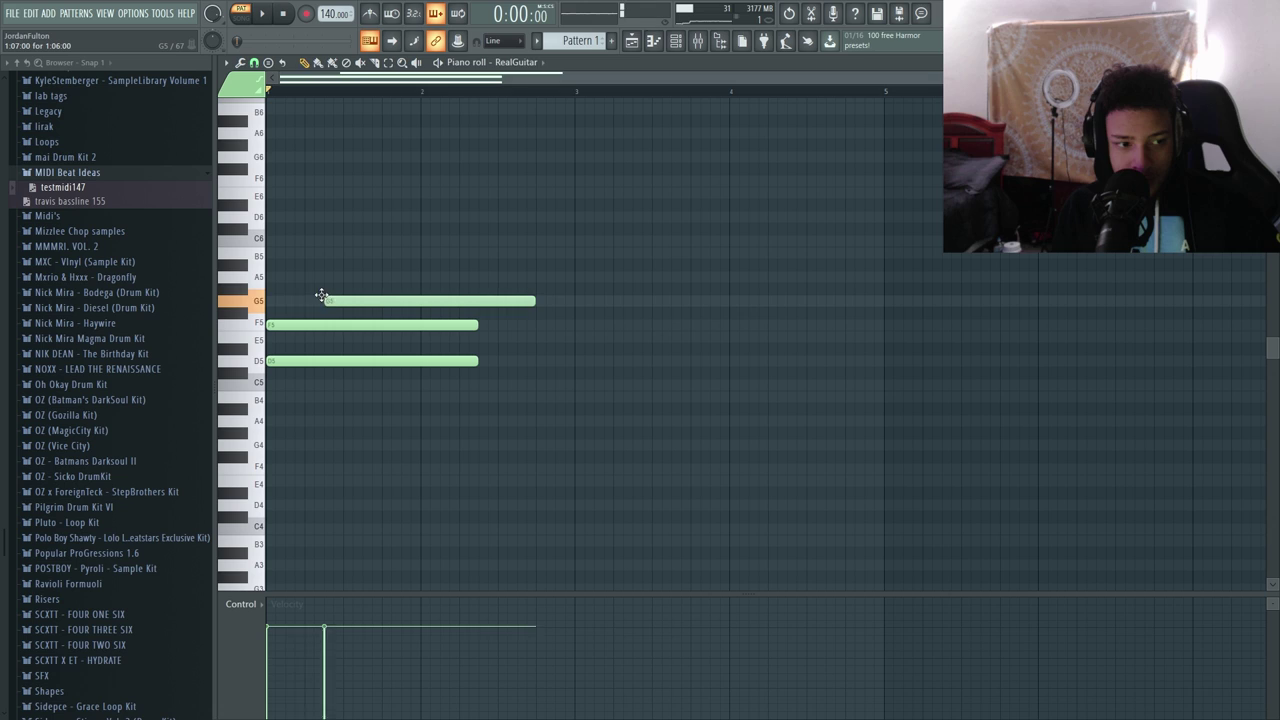
pyautogui.moveTo(323, 297); pyautogui.dragTo(241, 275)
pyautogui.press('space')
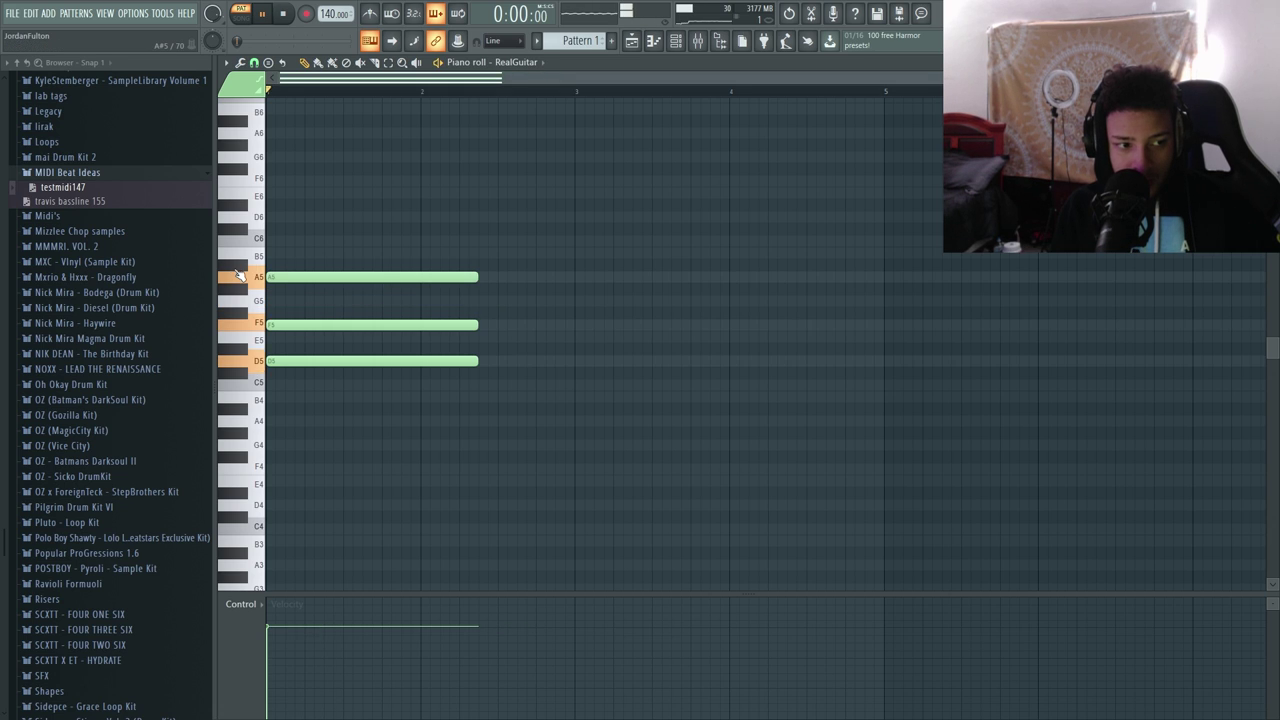
pyautogui.moveTo(466, 246); pyautogui.dragTo(423, 320)
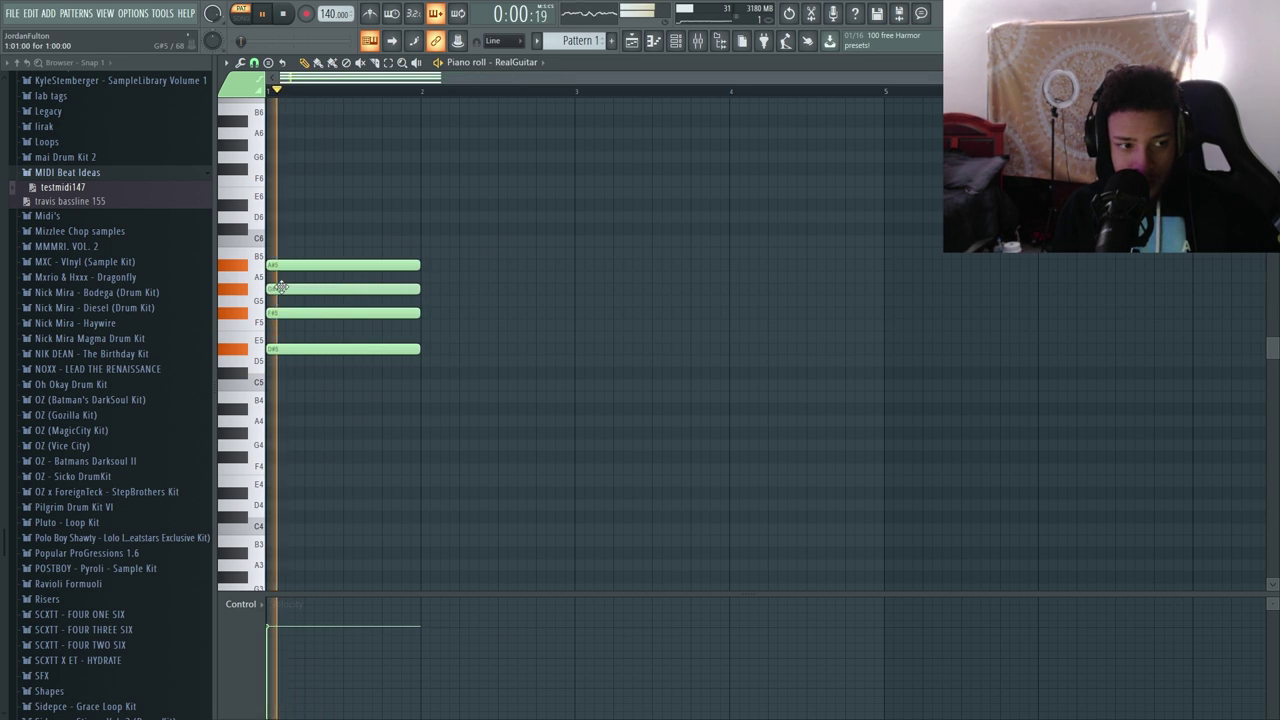
pyautogui.press('space')
# - Duplicate the bar 1 chord's D#5, F#5 and G#5 into bar 2 with B5 as the top note
pyautogui.moveTo(285, 263)
pyautogui.mouseDown()
pyautogui.moveTo(472, 256)
pyautogui.moveTo(386, 327)
pyautogui.moveTo(405, 350)
pyautogui.mouseUp()
pyautogui.hotkey('ctrl', 'b')
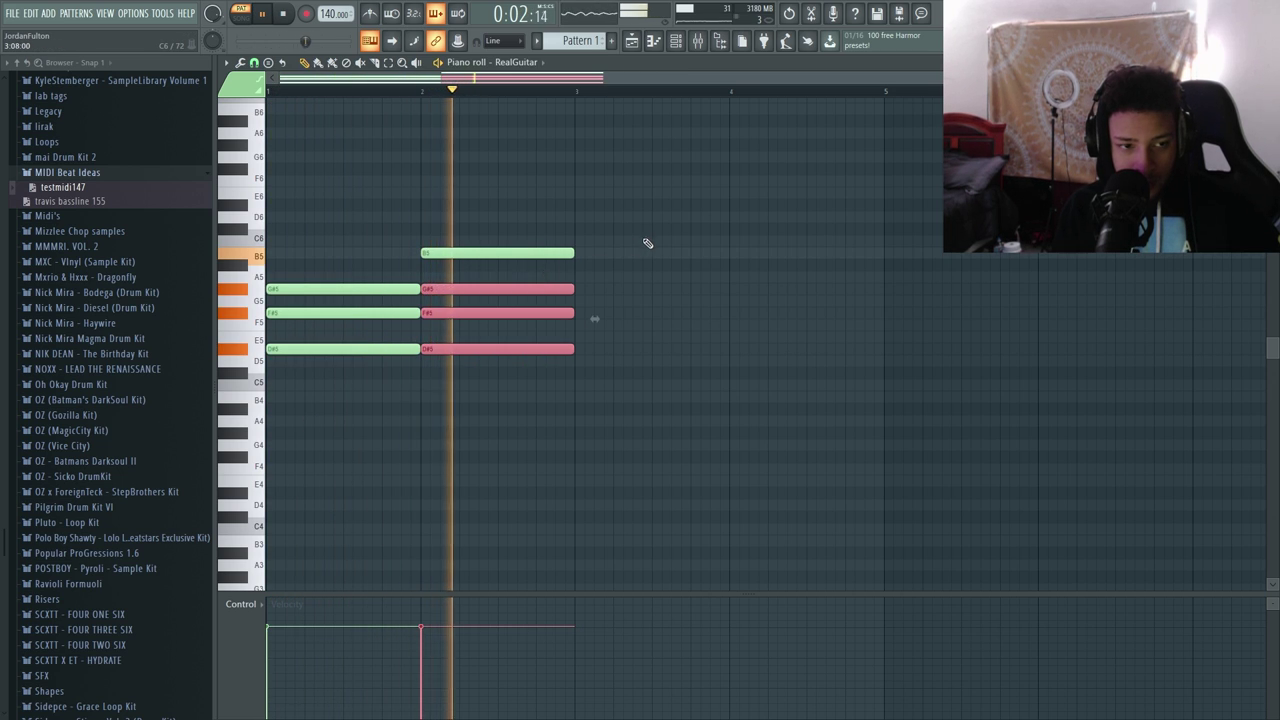
pyautogui.click(635, 263)
pyautogui.press('space')
# - Place one-bar notes F5 and D5 in bar 3 and C#5 in bar 4
pyautogui.click(588, 313)
pyautogui.rightClick(592, 315)
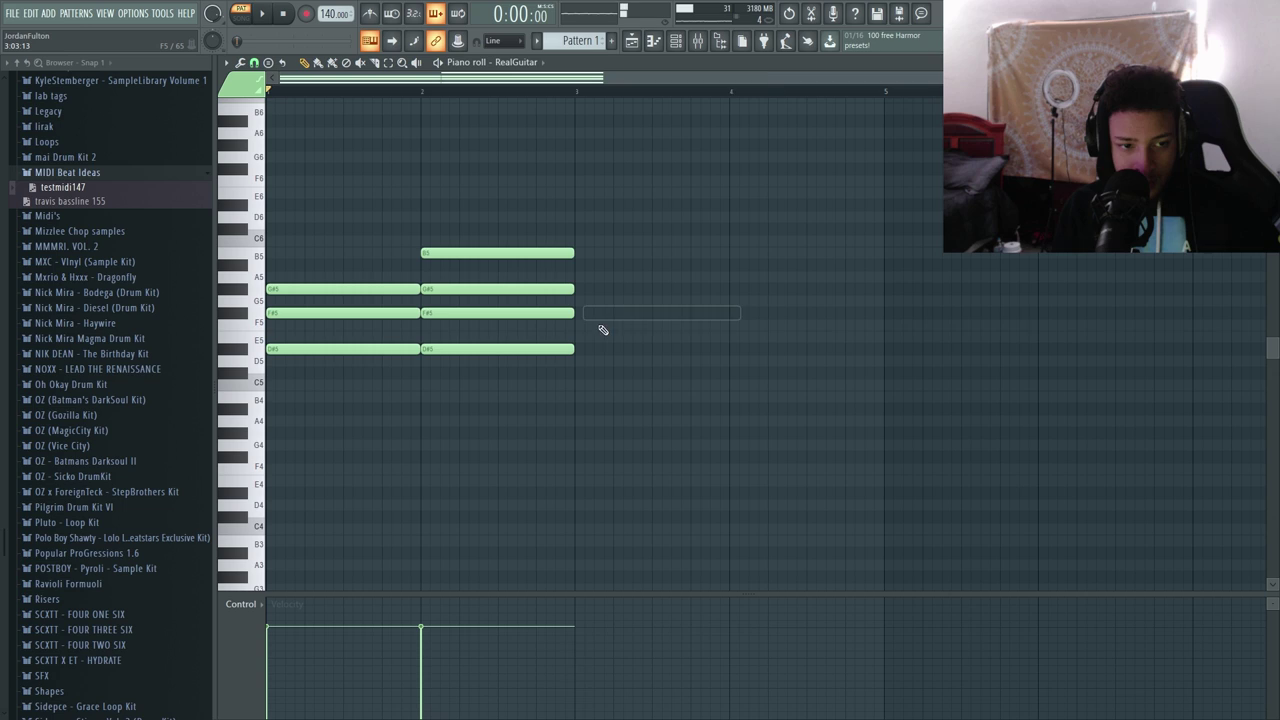
pyautogui.click(567, 324)
pyautogui.moveTo(566, 325); pyautogui.dragTo(575, 325)
pyautogui.click(569, 374)
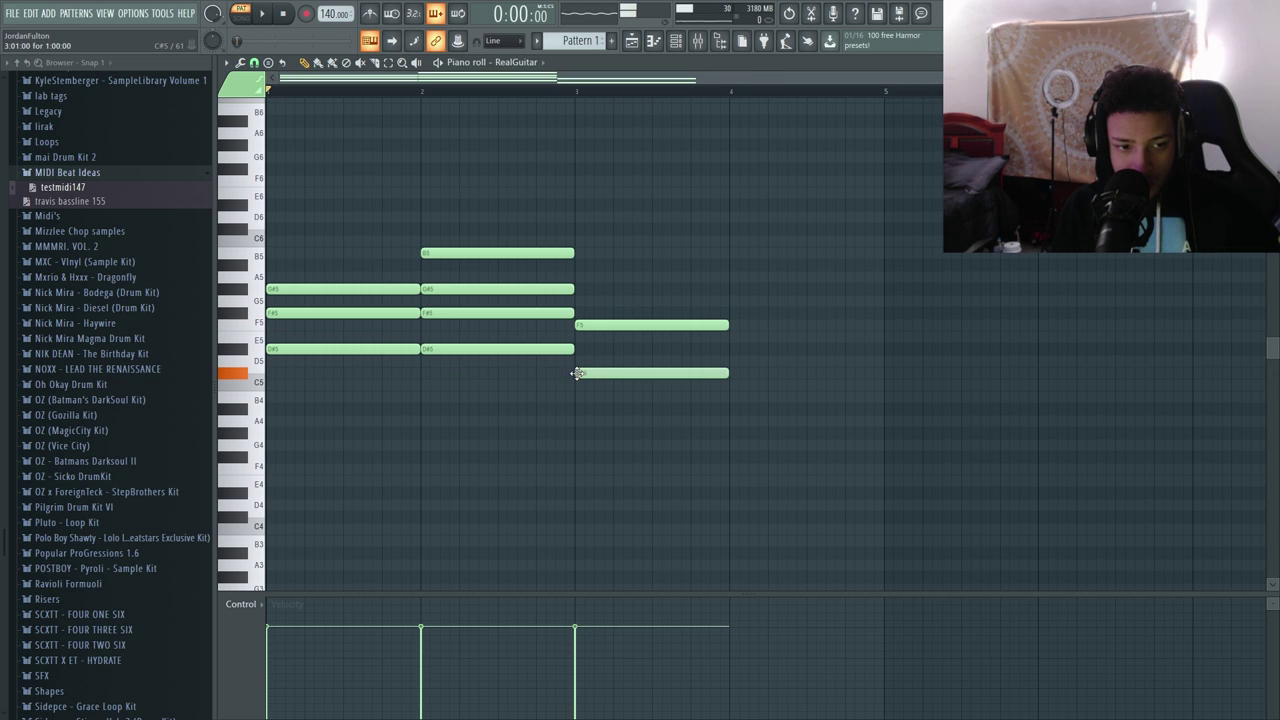
pyautogui.moveTo(577, 374); pyautogui.dragTo(731, 374)
pyautogui.moveTo(645, 361); pyautogui.dragTo(580, 361)
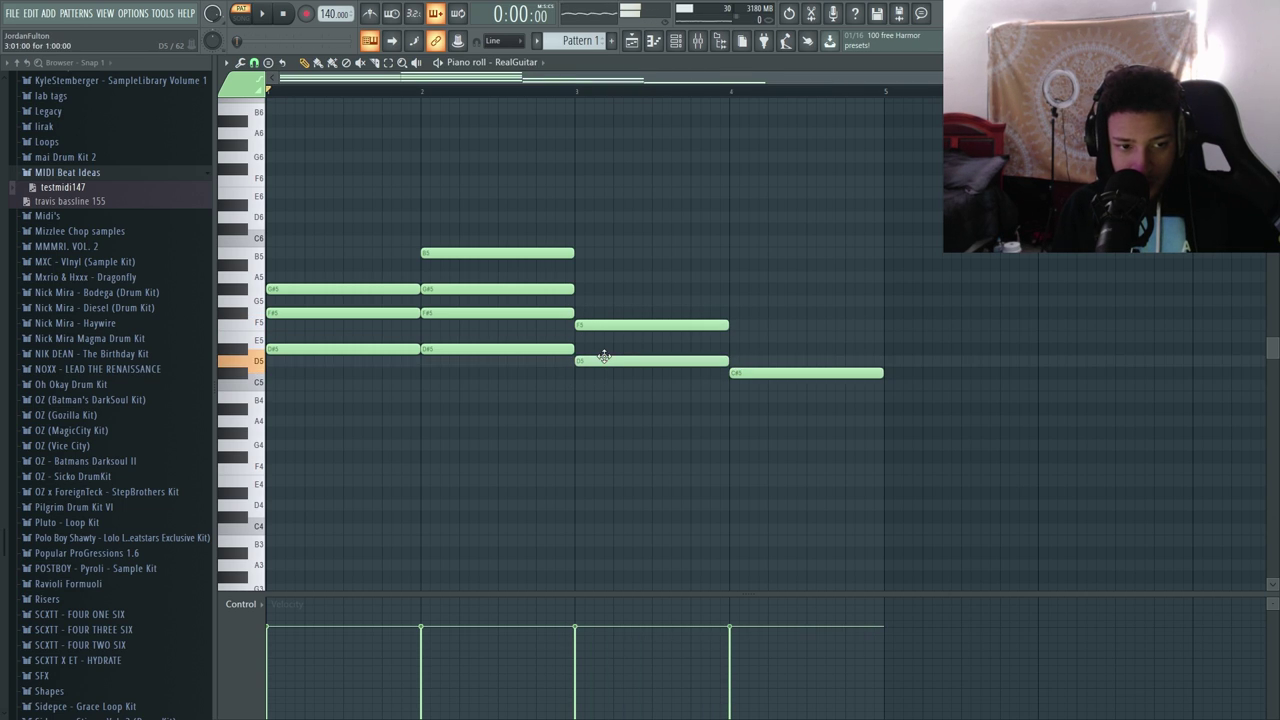
# - Complete the bar 3 chord with one-bar A#4 and A#5 notes and play the pattern
pyautogui.click(582, 311)
pyautogui.rightClick(587, 311)
pyautogui.click(590, 290)
pyautogui.rightClick(592, 290)
pyautogui.click(576, 431)
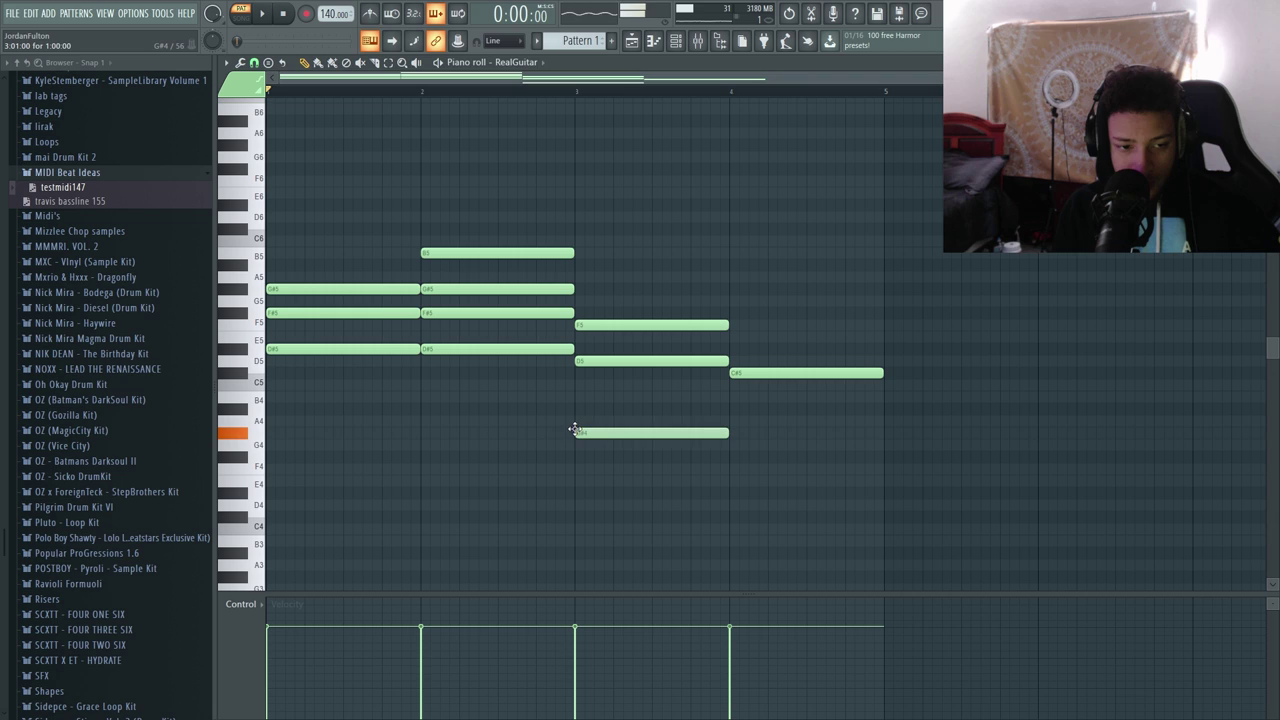
pyautogui.moveTo(574, 432)
pyautogui.mouseDown()
pyautogui.moveTo(571, 394)
pyautogui.moveTo(571, 409)
pyautogui.mouseUp()
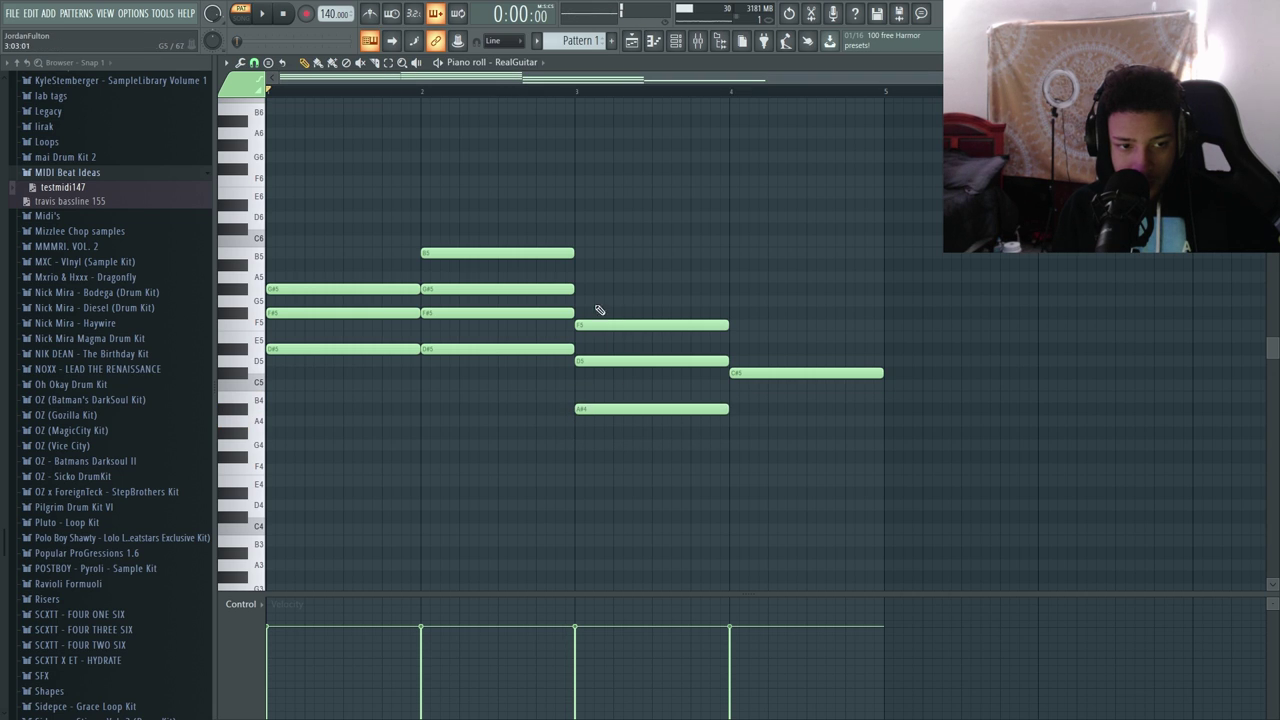
pyautogui.moveTo(599, 310); pyautogui.dragTo(586, 266)
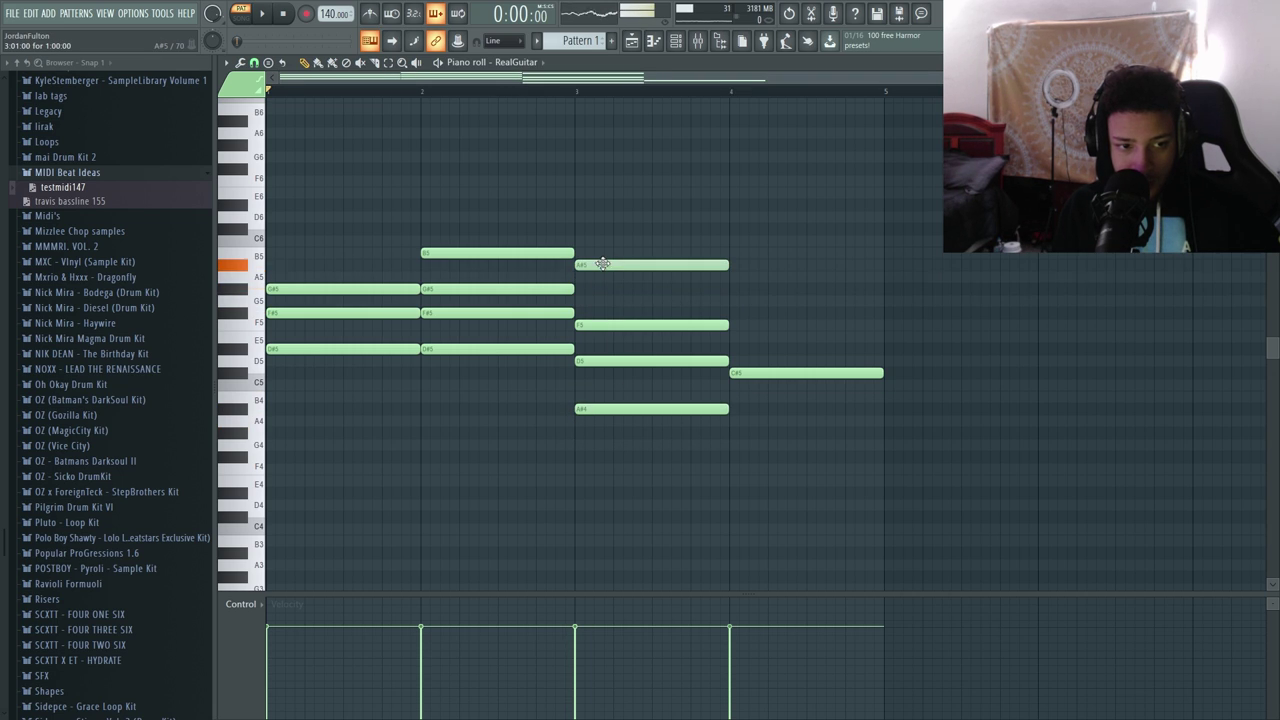
pyautogui.press('space')
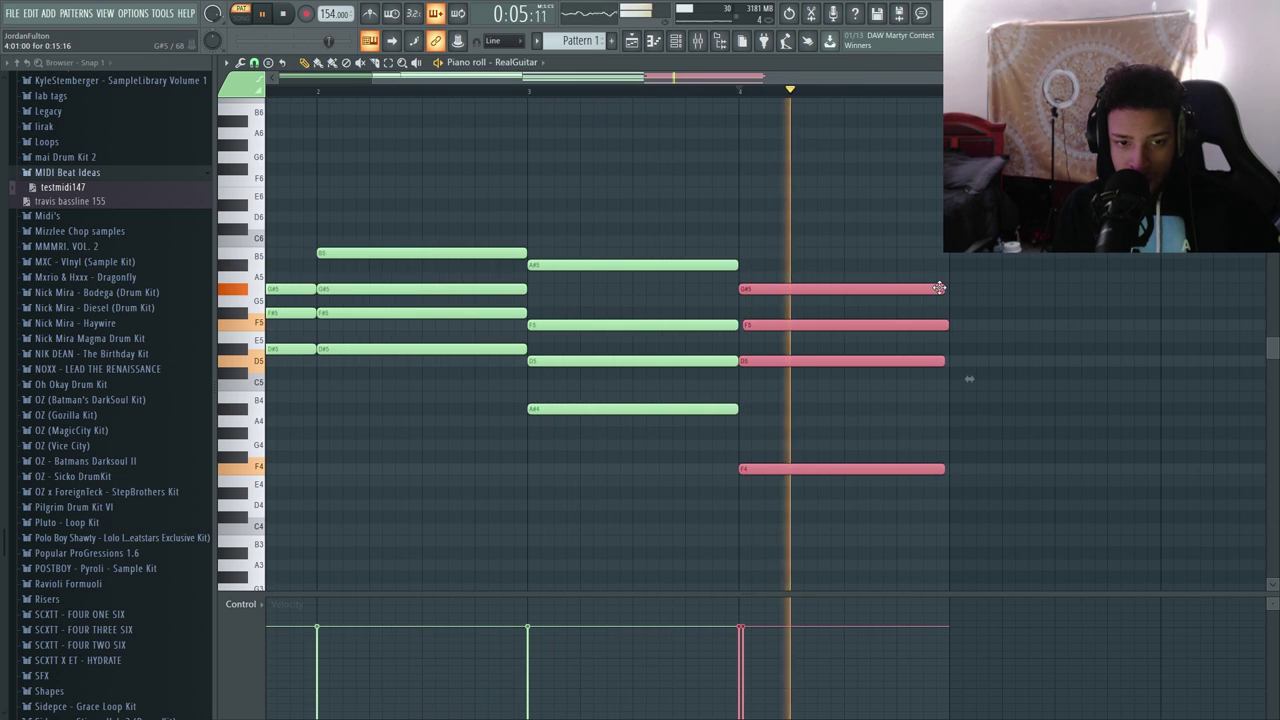
# - Add F#5 and A#5 notes that fill the second half of bar 4, checking them with playback
pyautogui.press('space')
pyautogui.click(850, 276)
pyautogui.moveTo(870, 276); pyautogui.dragTo(846, 316)
pyautogui.press('space')
pyautogui.press('space')
pyautogui.press('space')
pyautogui.press('space')
pyautogui.press('space')
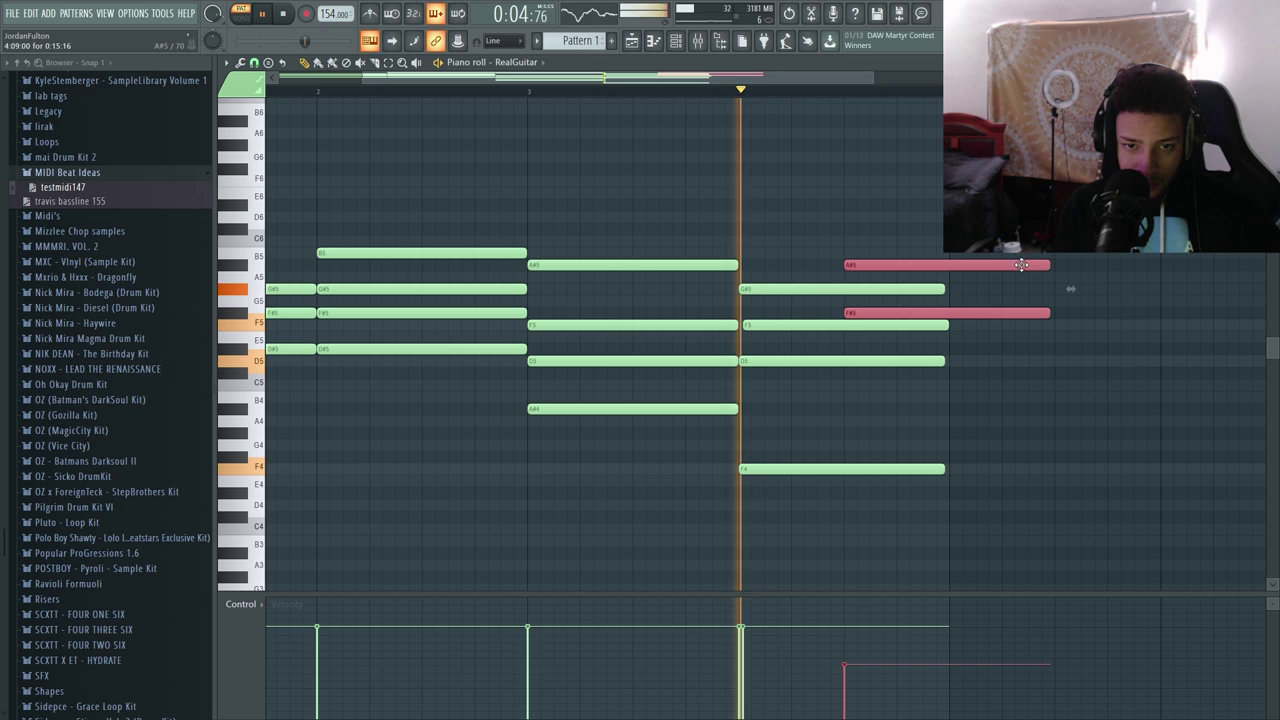
pyautogui.moveTo(1046, 266); pyautogui.dragTo(949, 284)
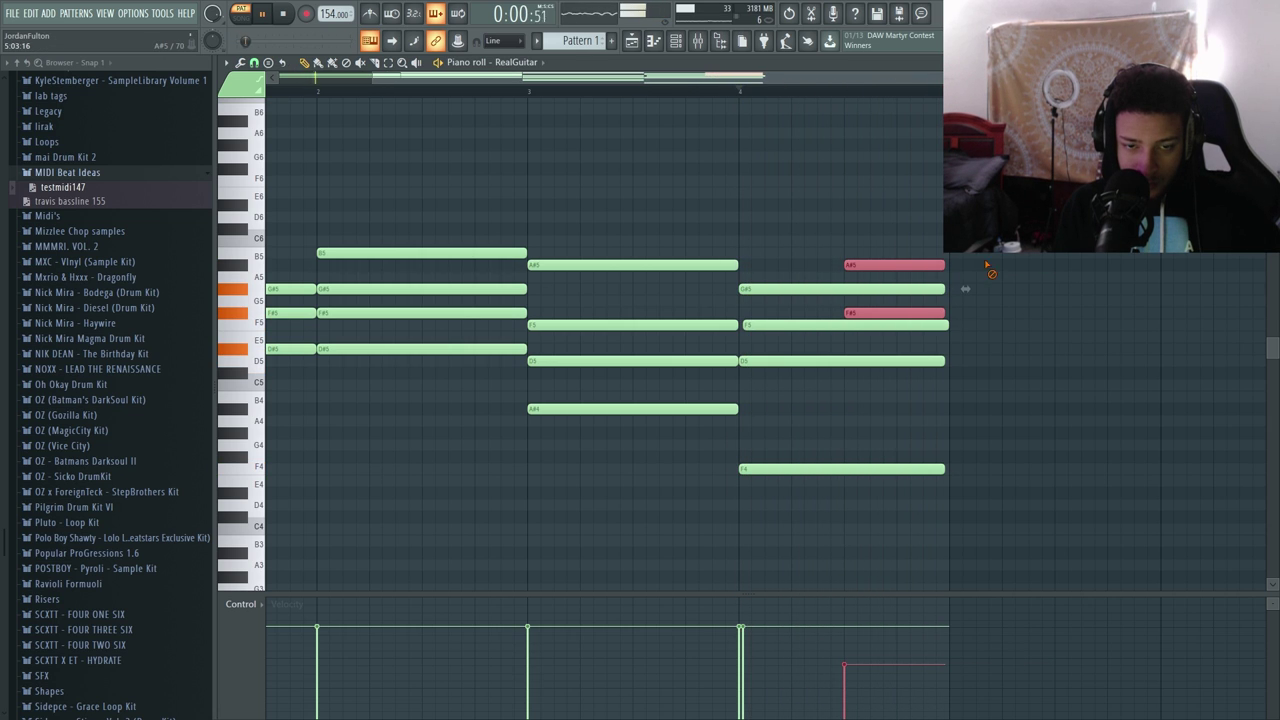
pyautogui.keyDown('ctrl'); pyautogui.click(989, 272); pyautogui.keyUp('ctrl')
# - Shorten the bar 4 chord notes G#5, F5, D5 and F4 to about half a bar
pyautogui.keyDown('ctrl'); pyautogui.keyDown('shift'); pyautogui.click(929, 288); pyautogui.keyUp('shift'); pyautogui.keyUp('ctrl')
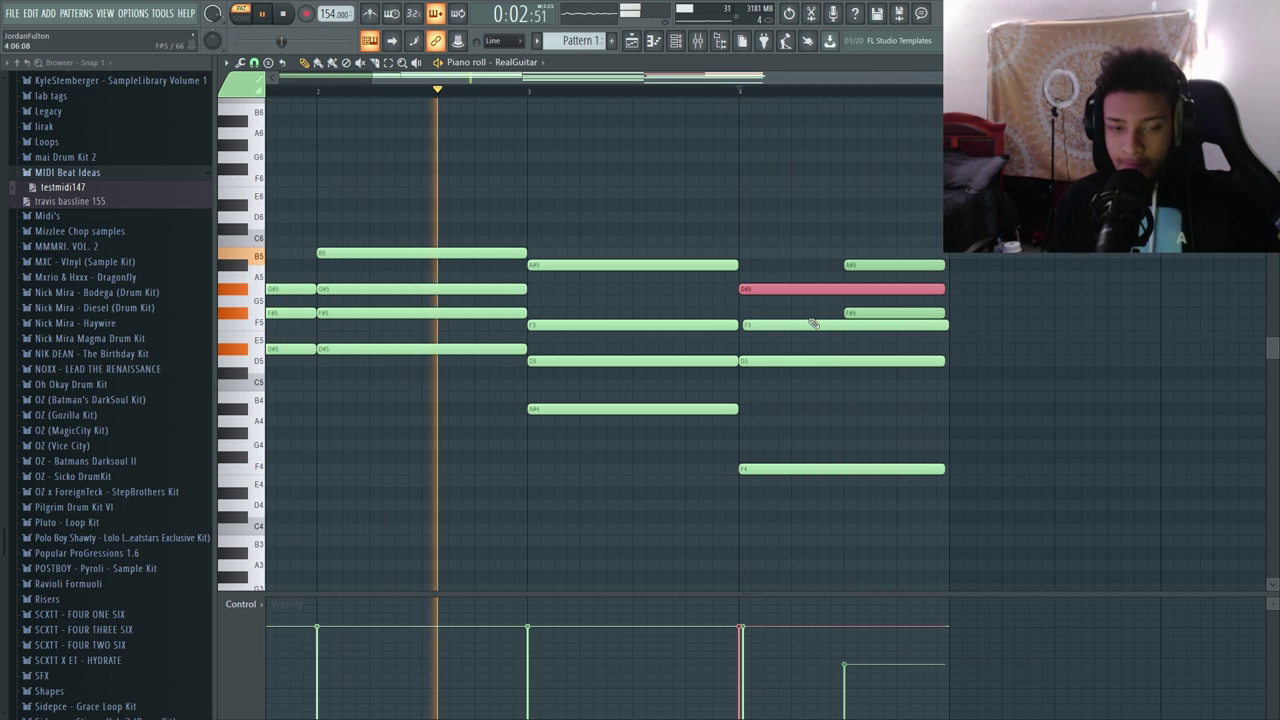
pyautogui.moveTo(806, 316); pyautogui.dragTo(801, 462)
pyautogui.keyDown('ctrl'); pyautogui.keyDown('shift'); pyautogui.click(805, 468); pyautogui.keyUp('shift'); pyautogui.keyUp('ctrl')
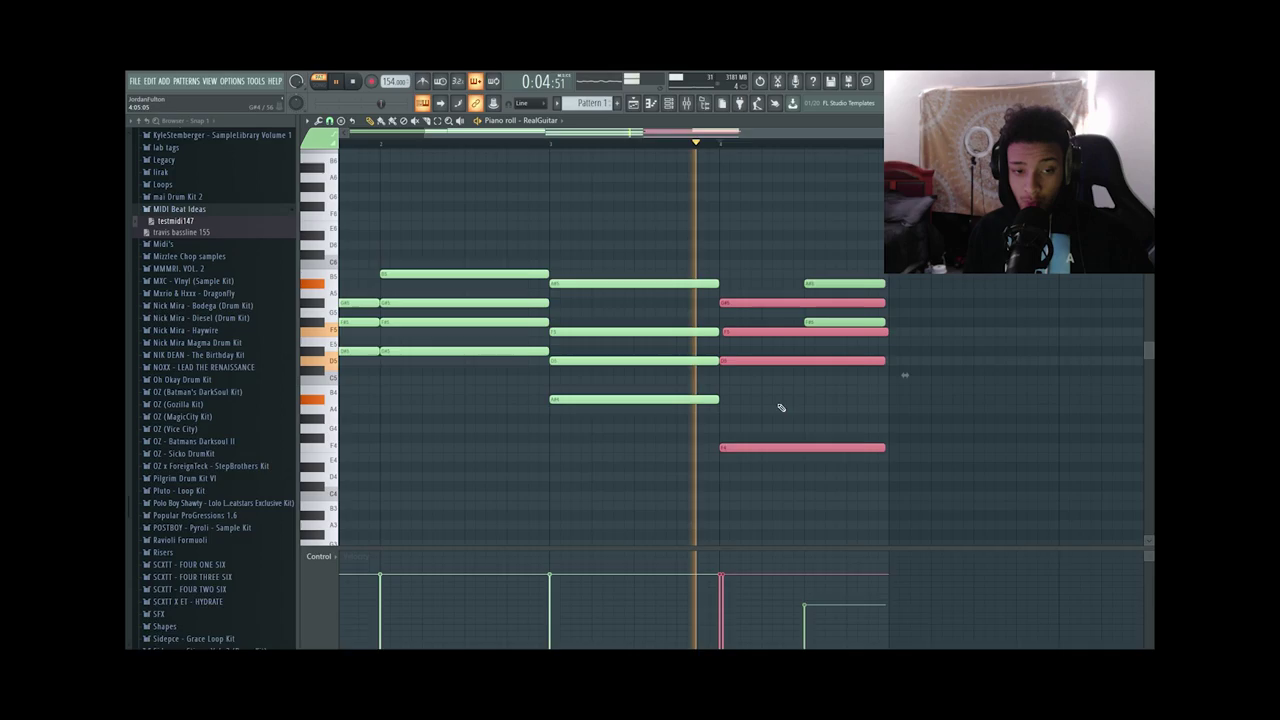
pyautogui.moveTo(940, 326); pyautogui.dragTo(945, 364)
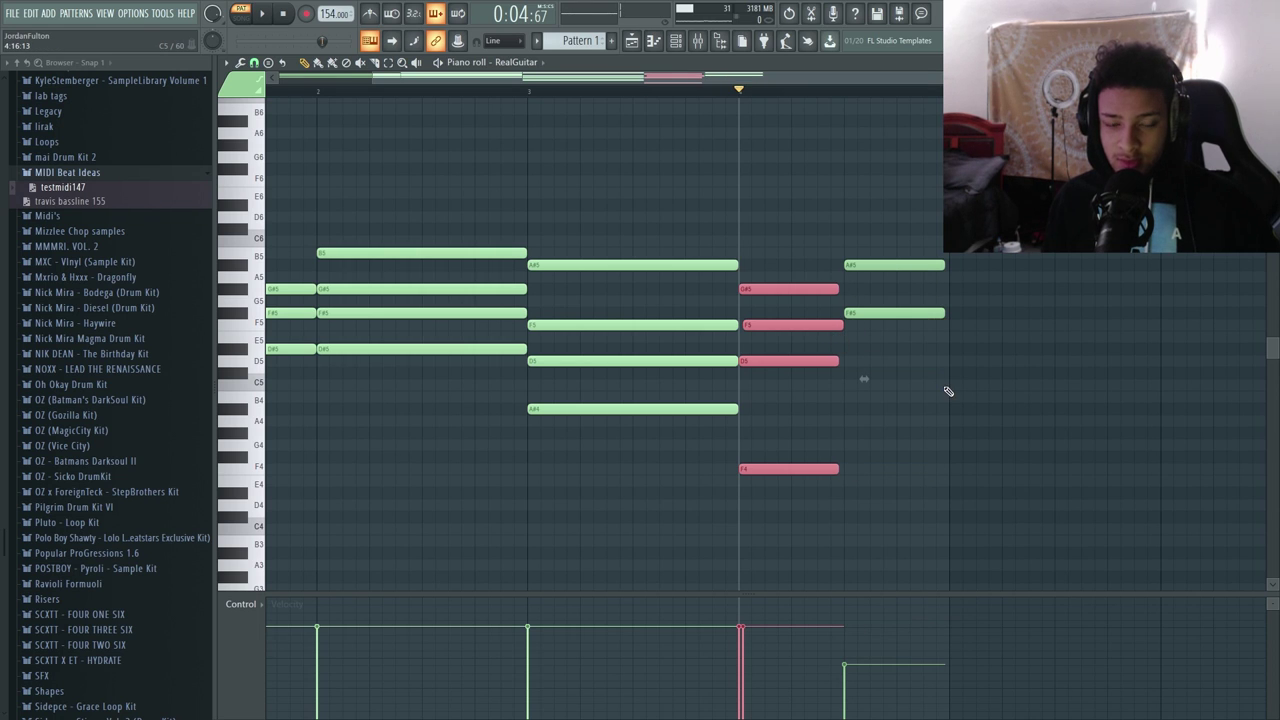
# - Extend only the D5 and F4 notes of the last chord to the end of bar 4
pyautogui.keyDown('ctrl'); pyautogui.click(945, 388); pyautogui.keyUp('ctrl')
pyautogui.keyDown('ctrl'); pyautogui.keyDown('shift'); pyautogui.click(805, 361); pyautogui.keyUp('shift'); pyautogui.keyUp('ctrl')
pyautogui.keyDown('ctrl'); pyautogui.keyDown('shift'); pyautogui.click(808, 468); pyautogui.keyUp('shift'); pyautogui.keyUp('ctrl')
# - Strum the bar 1 chord with the Strumizer, using a slight start time offset of 0:02
pyautogui.moveTo(666, 80); pyautogui.dragTo(568, 86)
pyautogui.click(281, 18)
pyautogui.keyDown('ctrl'); pyautogui.moveTo(318, 240); pyautogui.dragTo(284, 450); pyautogui.keyUp('ctrl')
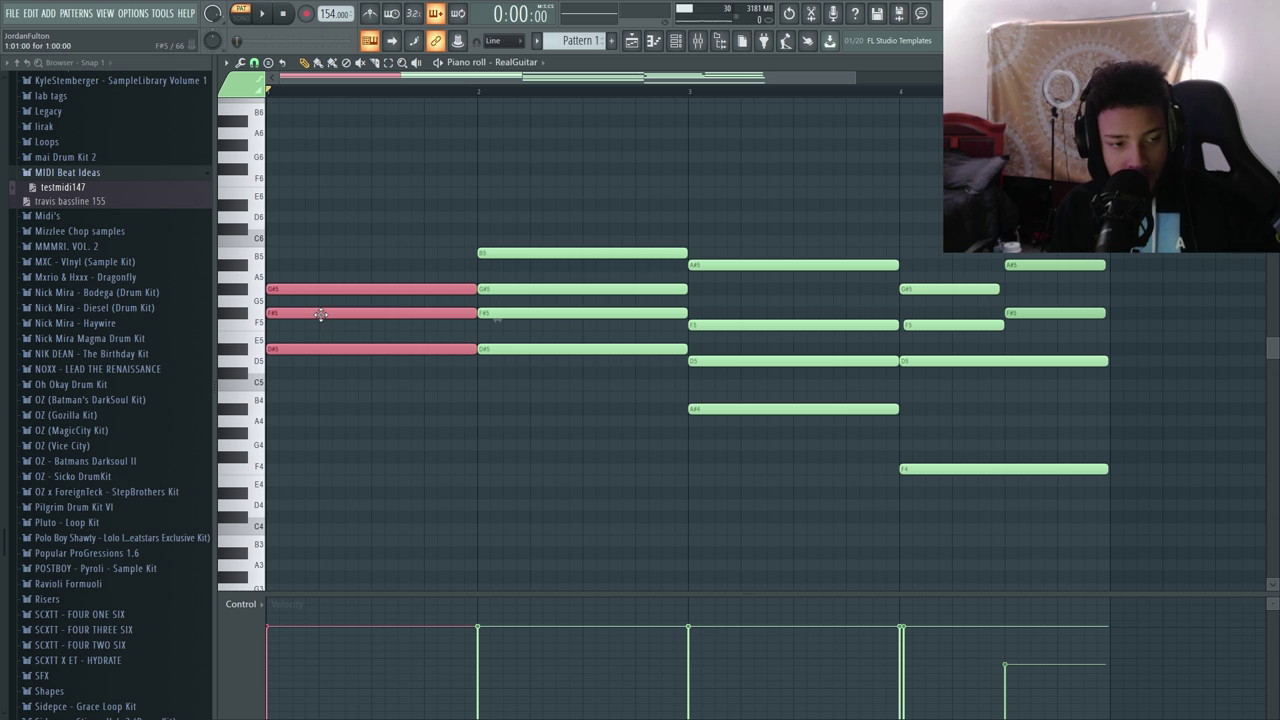
pyautogui.hotkey('alt', 's')
pyautogui.moveTo(601, 354); pyautogui.dragTo(601, 372)
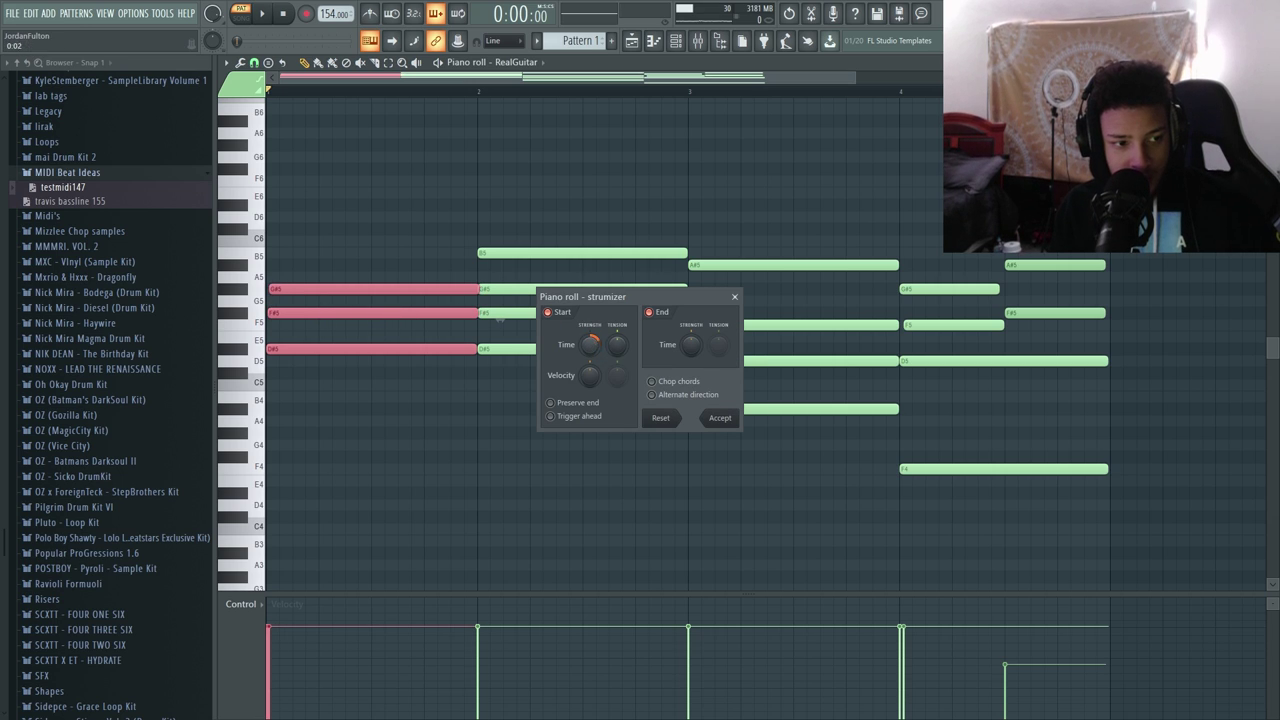
pyautogui.click(720, 418)
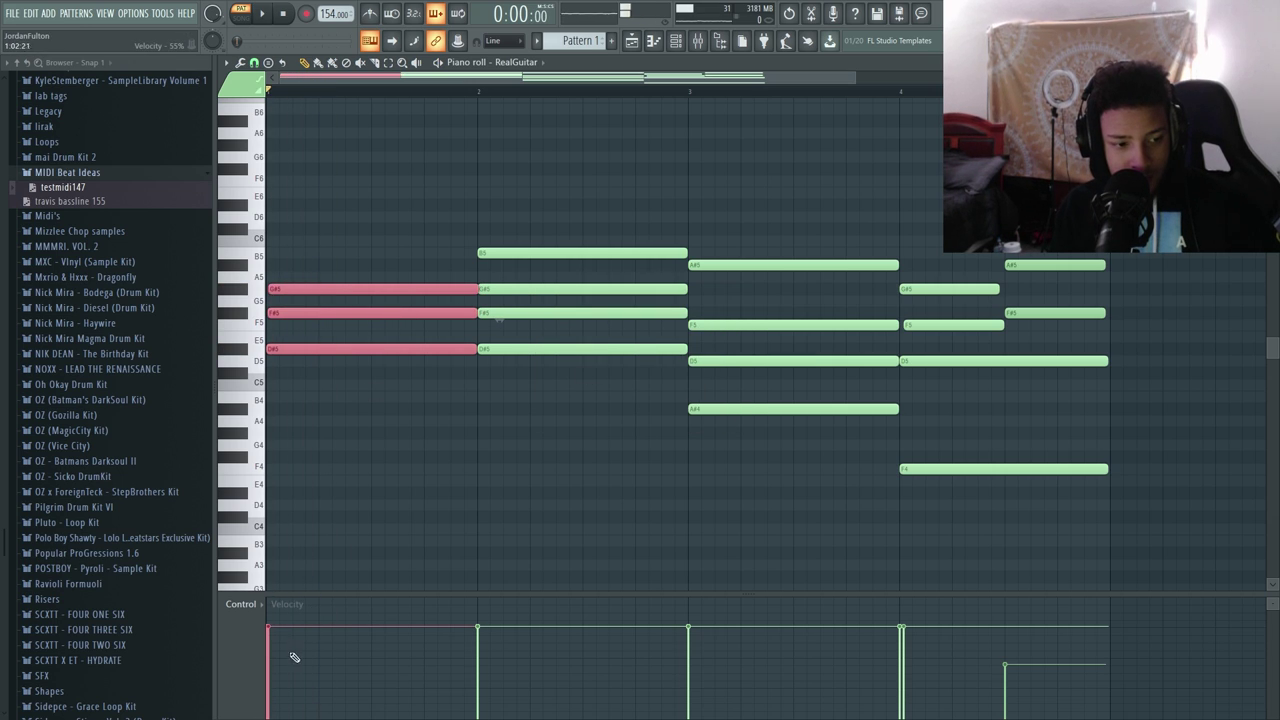
# - Lower the velocity of the first chord's D#5 strongly and its F#5 slightly, and play the result
pyautogui.keyDown('ctrl'); pyautogui.click(329, 351); pyautogui.keyUp('ctrl')
pyautogui.moveTo(268, 628); pyautogui.dragTo(268, 681)
pyautogui.keyDown('ctrl'); pyautogui.click(370, 315); pyautogui.keyUp('ctrl')
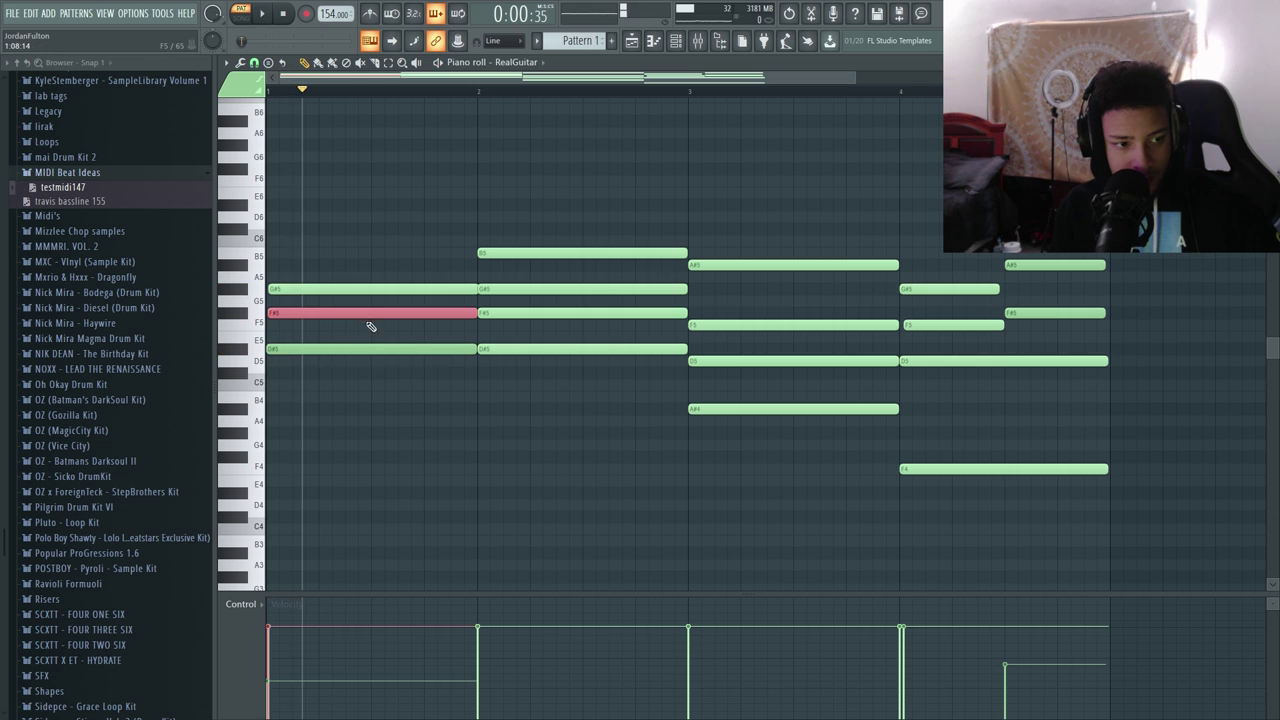
pyautogui.moveTo(268, 628); pyautogui.dragTo(270, 647)
pyautogui.press('space')
pyautogui.press('space')
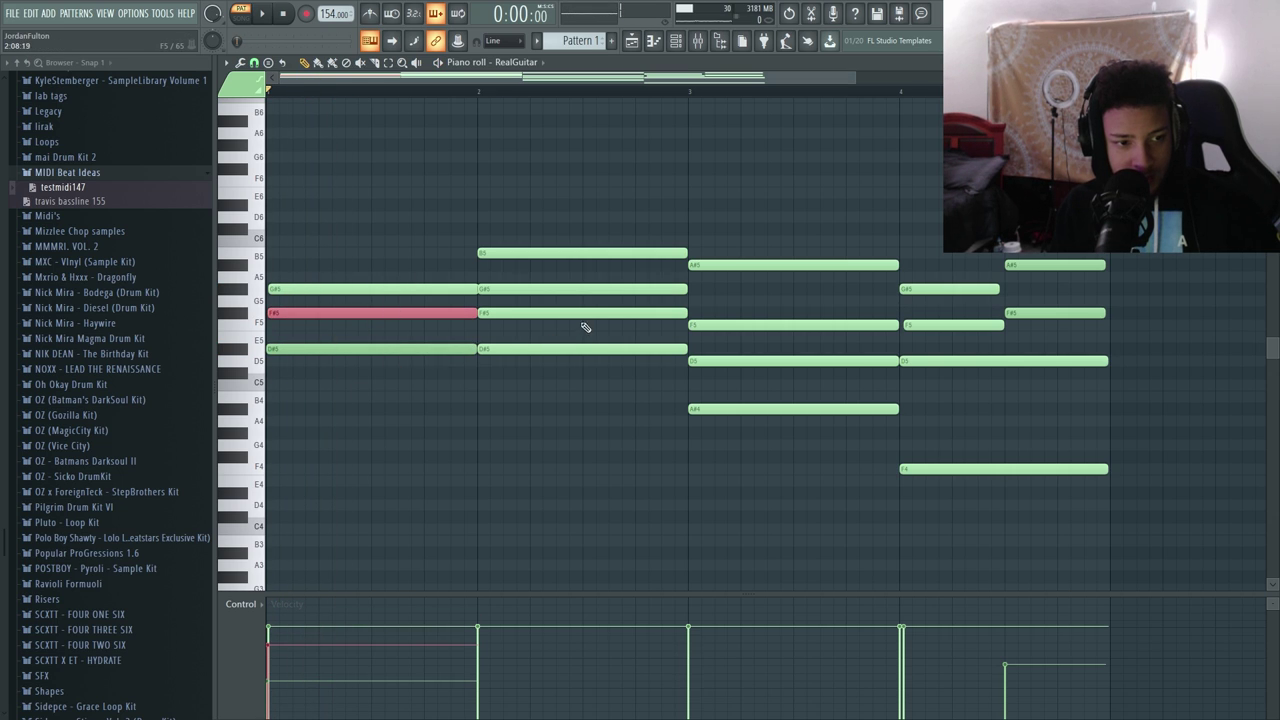
# - Lower the velocity of the lowest notes in bars 2 to 4: D#5, A#4 and F4
pyautogui.click(588, 348)
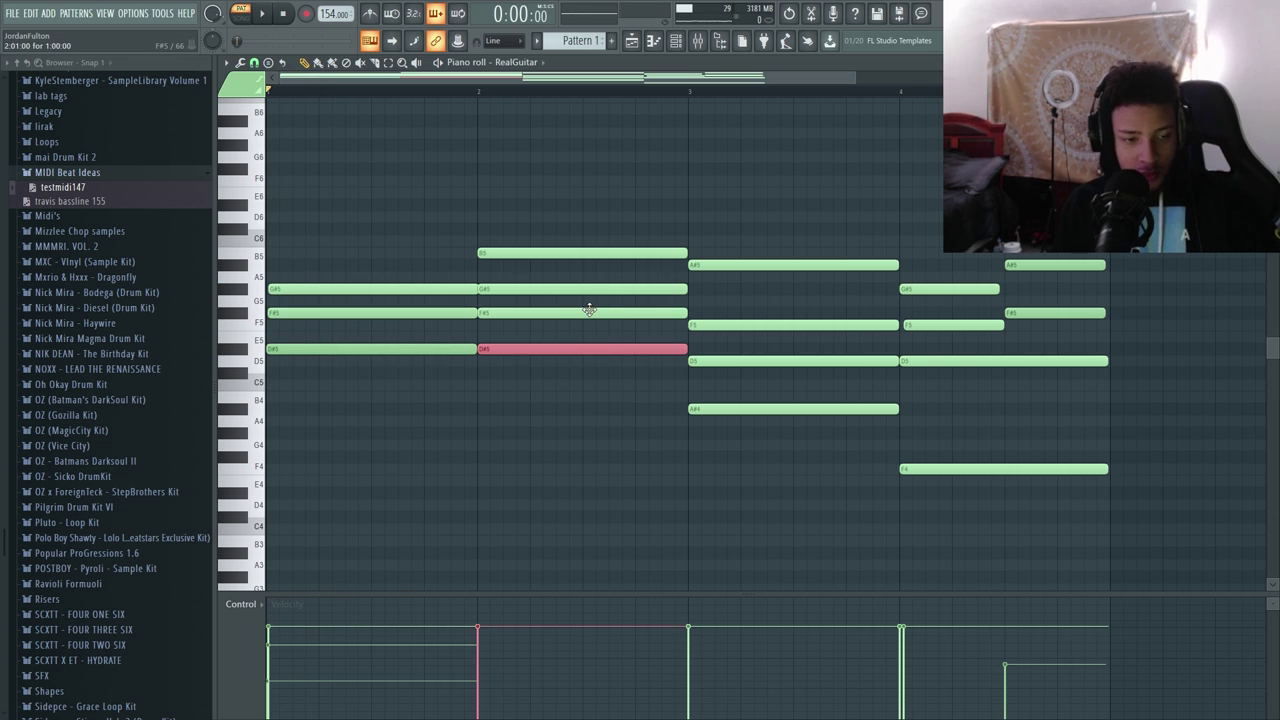
pyautogui.moveTo(580, 333); pyautogui.dragTo(522, 443)
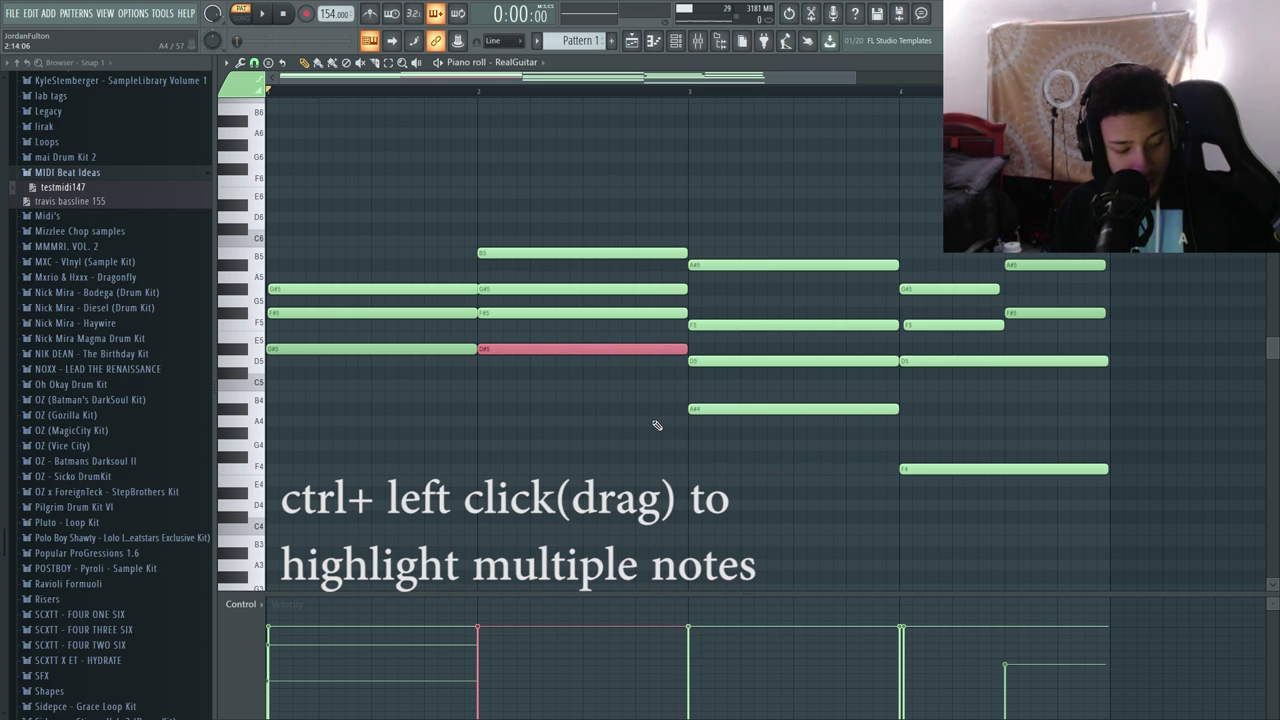
pyautogui.keyDown('ctrl'); pyautogui.keyDown('shift'); pyautogui.click(783, 411); pyautogui.keyUp('shift'); pyautogui.keyUp('ctrl')
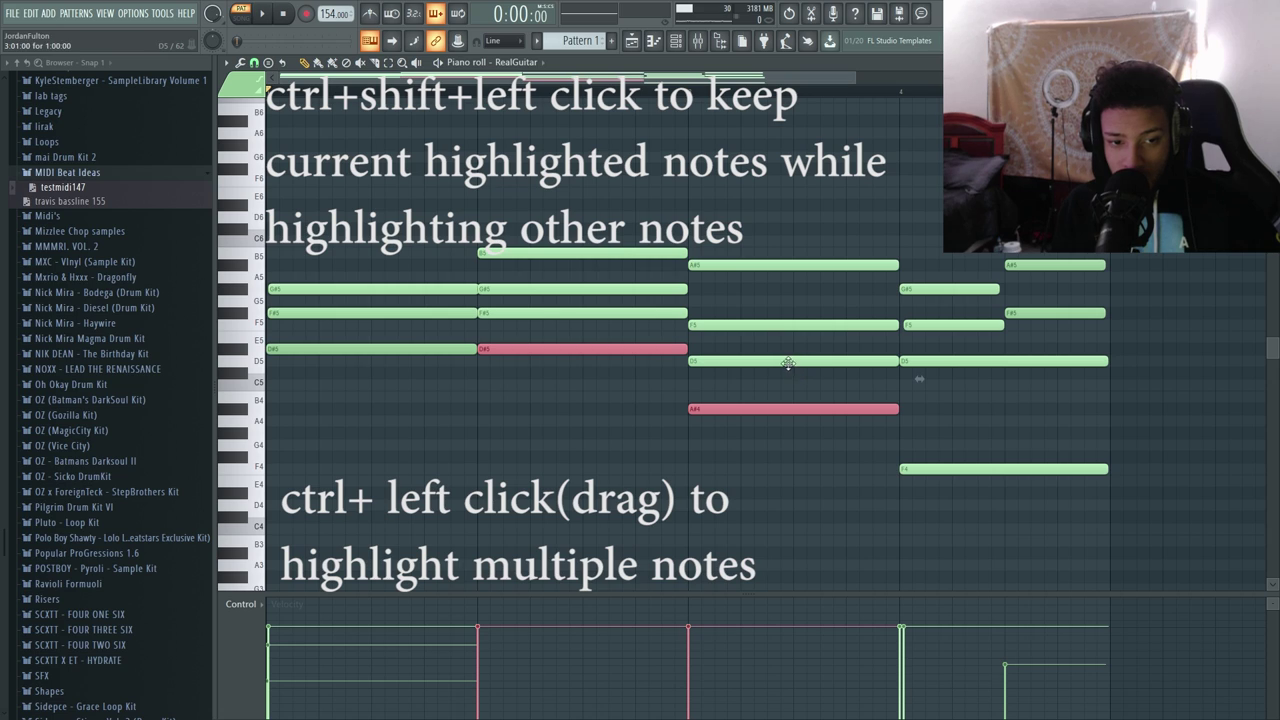
pyautogui.keyDown('ctrl'); pyautogui.keyDown('shift'); pyautogui.click(755, 360); pyautogui.keyUp('shift'); pyautogui.keyUp('ctrl')
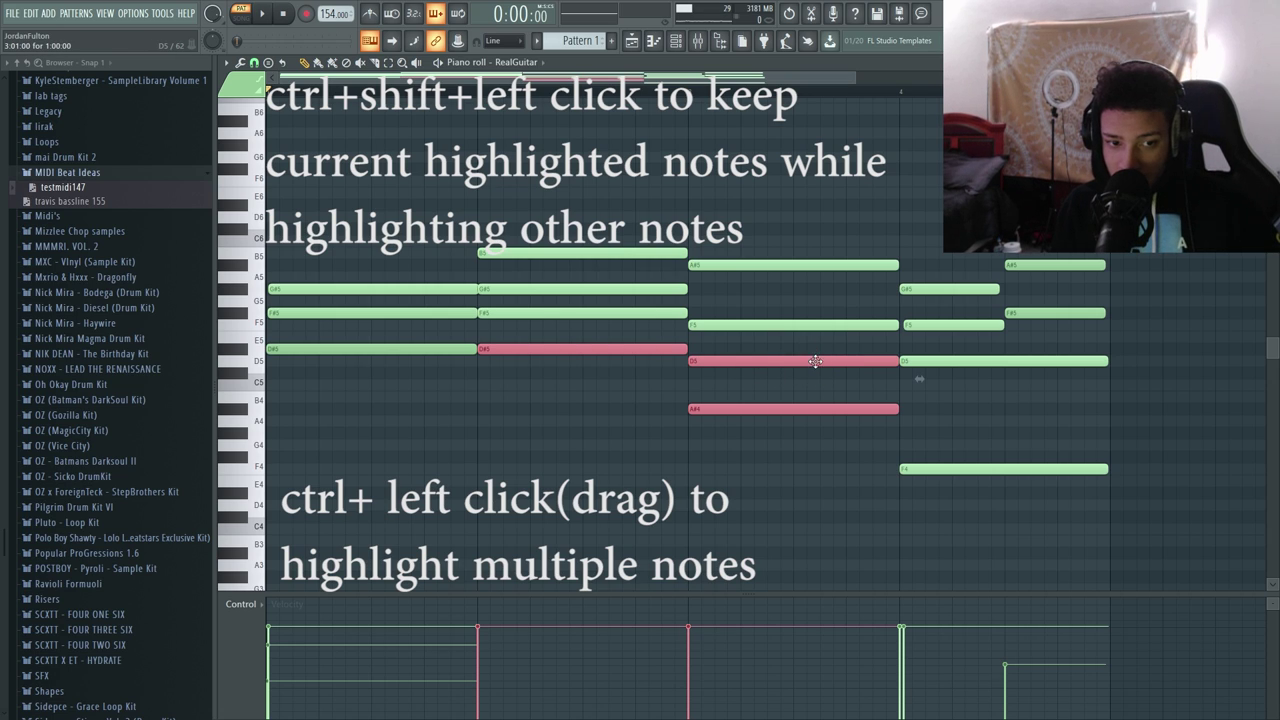
pyautogui.keyDown('ctrl'); pyautogui.keyDown('shift'); pyautogui.click(941, 467); pyautogui.keyUp('shift'); pyautogui.keyUp('ctrl')
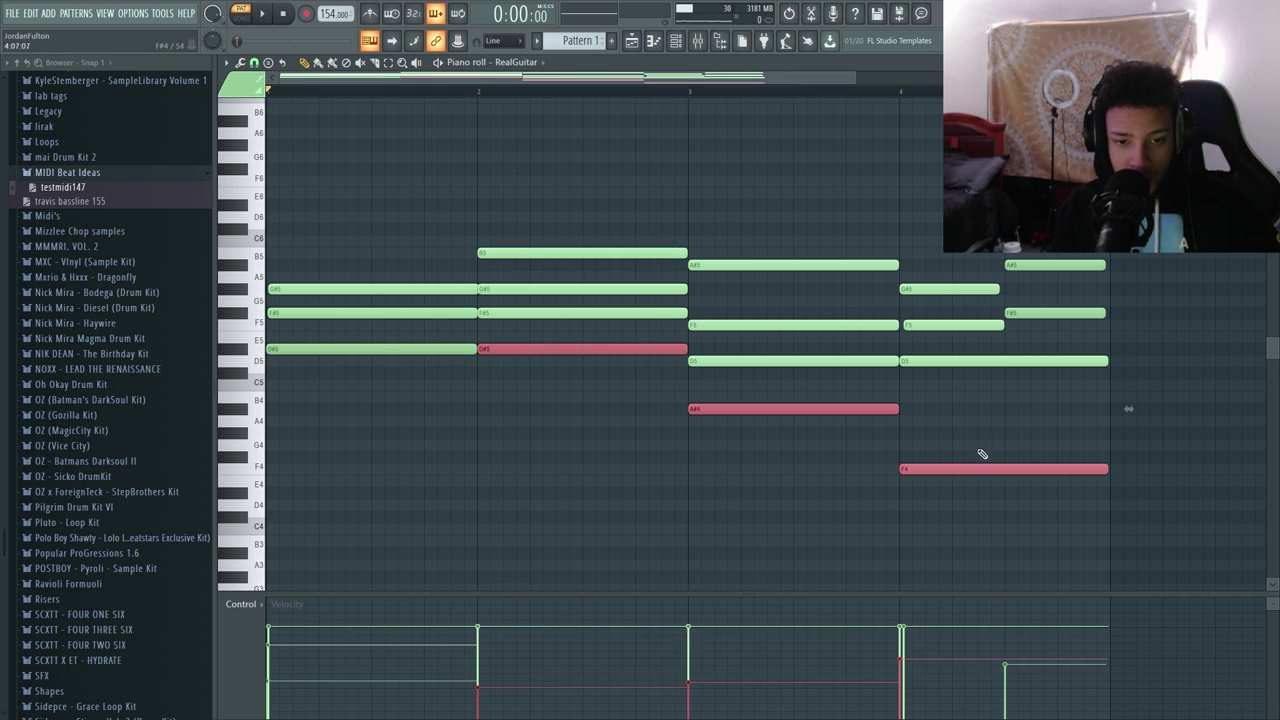
pyautogui.keyDown('ctrl'); pyautogui.click(991, 399); pyautogui.keyUp('ctrl')
# - Moderately lower the velocity of F#5 in bar 2 and of D5 in bars 3 and 4
pyautogui.keyDown('ctrl'); pyautogui.keyDown('shift'); pyautogui.click(963, 361); pyautogui.keyUp('shift'); pyautogui.keyUp('ctrl')
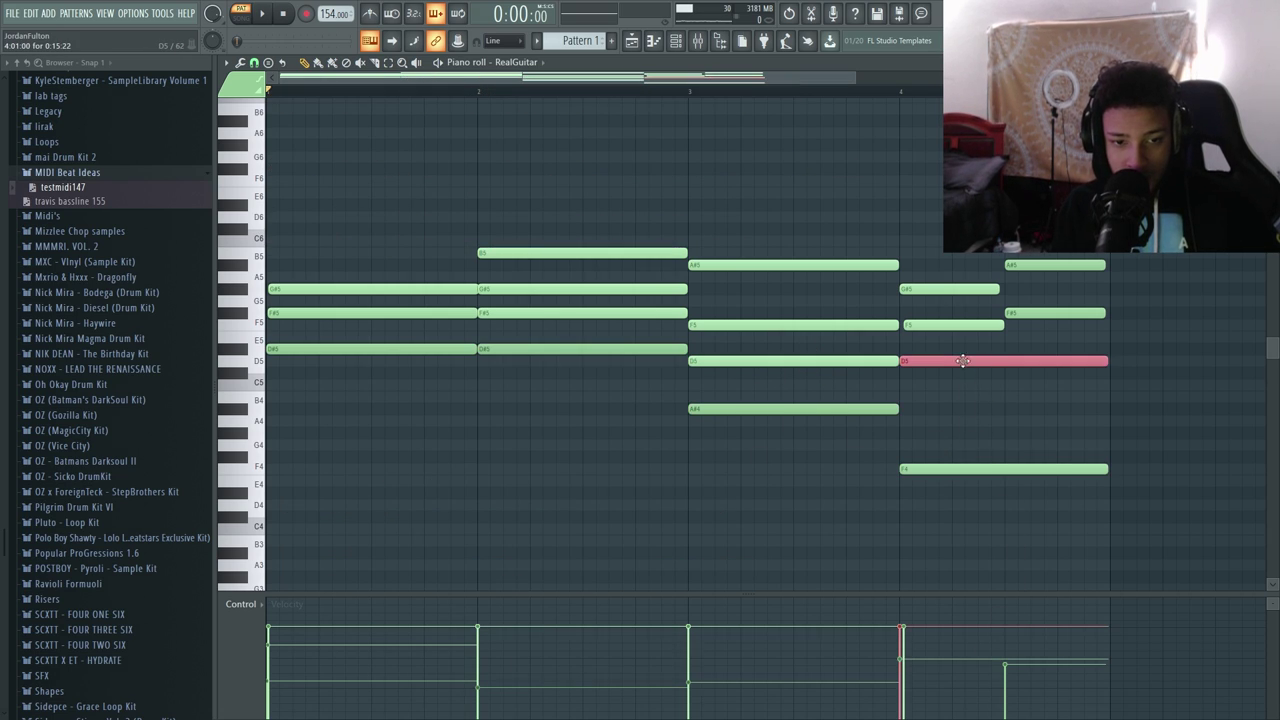
pyautogui.keyDown('ctrl'); pyautogui.keyDown('shift'); pyautogui.click(743, 358); pyautogui.keyUp('shift'); pyautogui.keyUp('ctrl')
pyautogui.keyDown('ctrl'); pyautogui.keyDown('shift'); pyautogui.click(632, 313); pyautogui.keyUp('shift'); pyautogui.keyUp('ctrl')
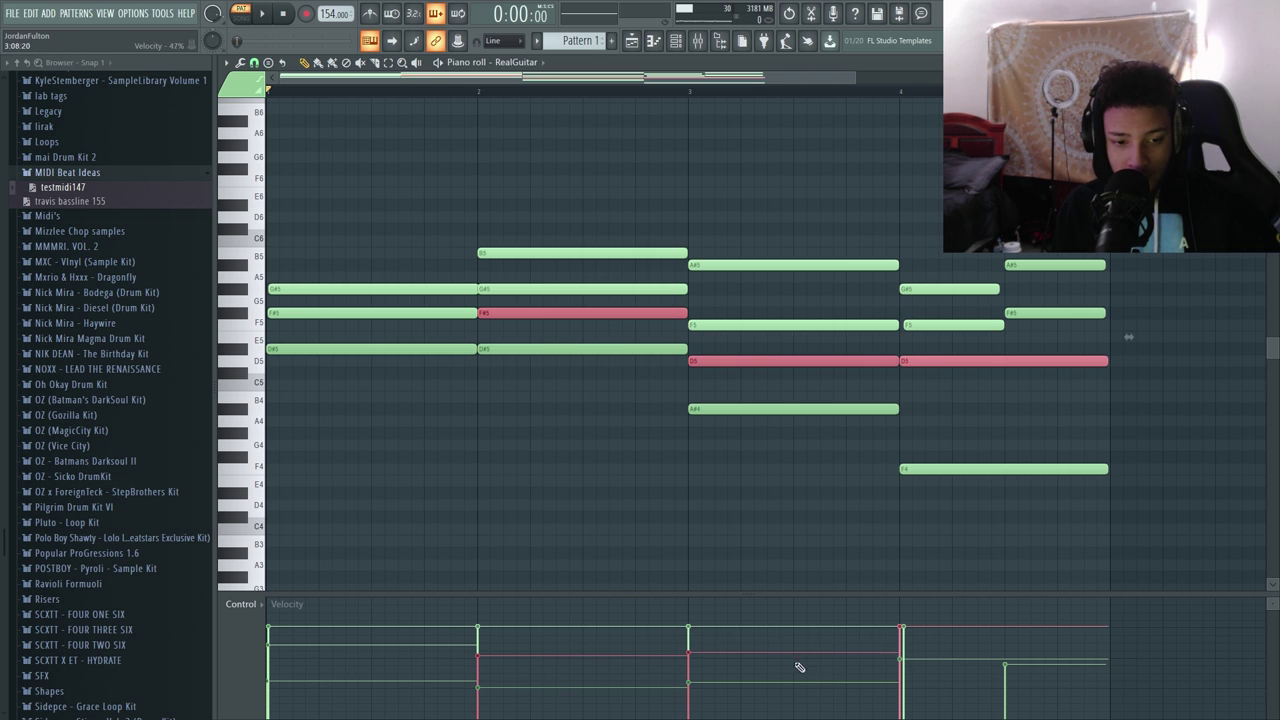
pyautogui.click(1065, 425)
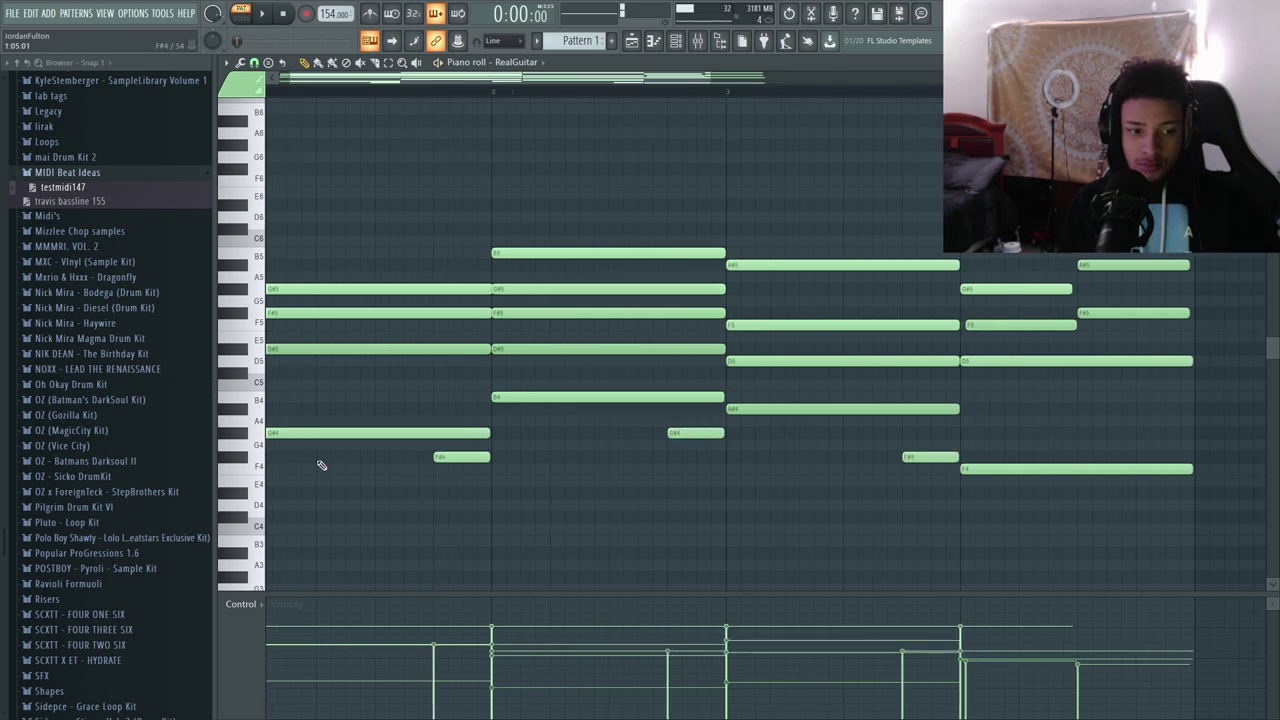
# - Play the pattern, hide the piano roll and channel rack, and change RealGuitar's AmpliTube 4 preset to Standard Quarter
pyautogui.keyDown('ctrl'); pyautogui.scroll(2, 320, 463); pyautogui.keyUp('ctrl')
pyautogui.press('space')
pyautogui.press('F7')
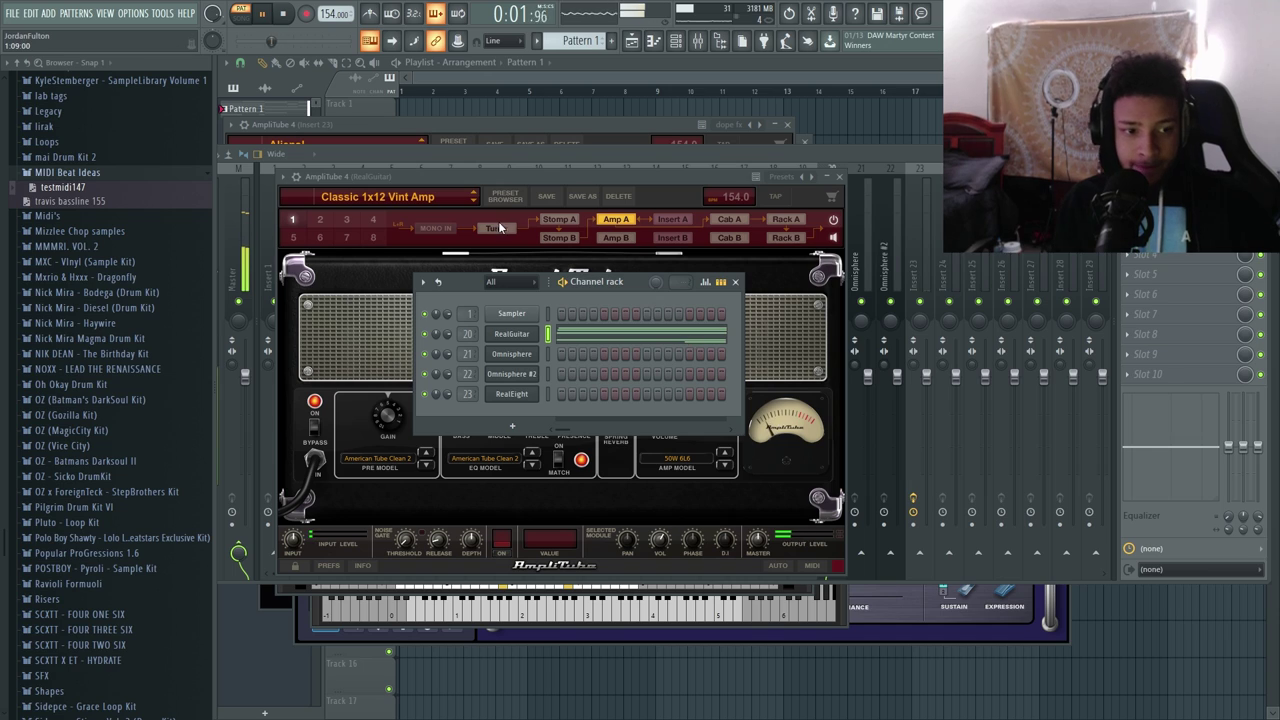
pyautogui.press('F6')
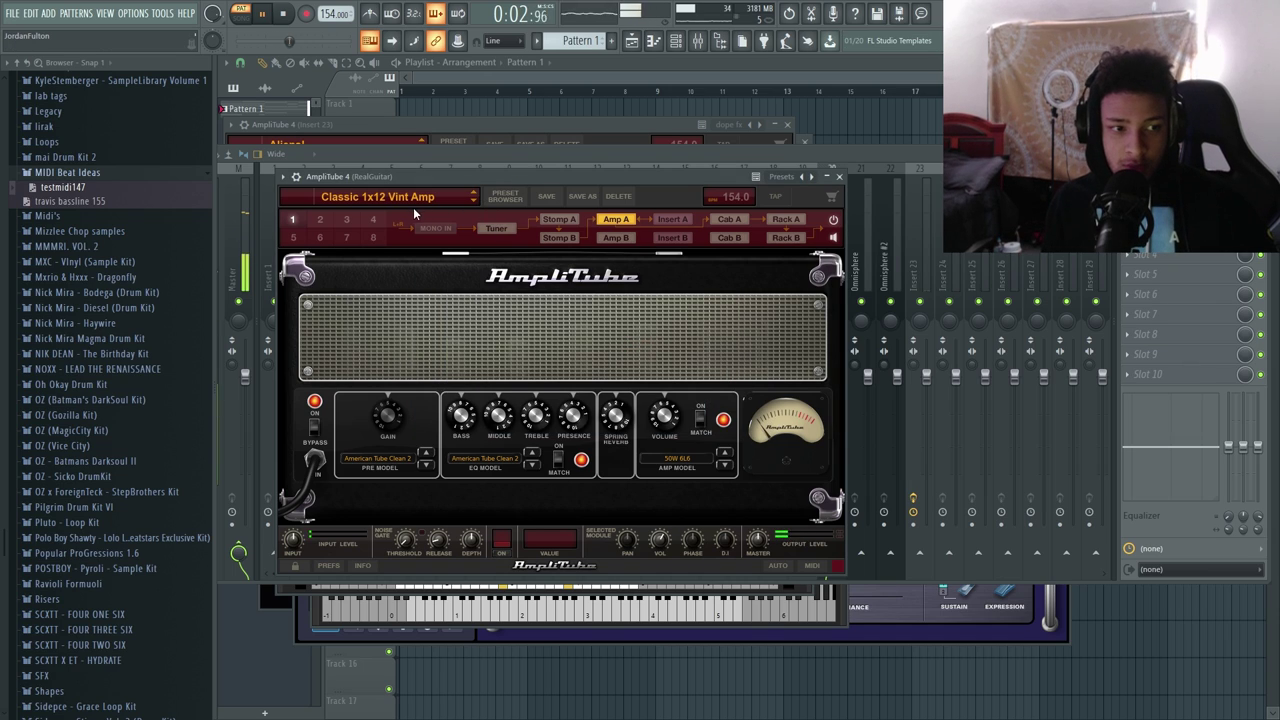
pyautogui.click(472, 199)
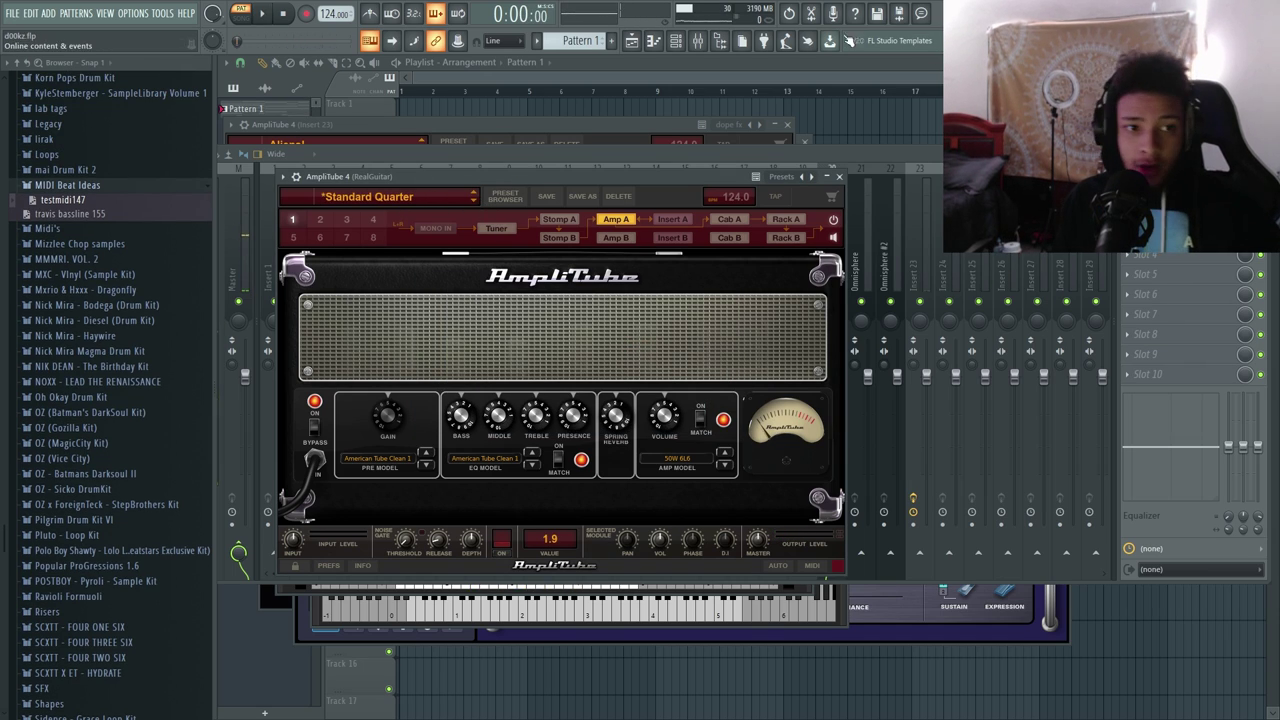
# - Show the channel rack and undo the last tempo knob tweak
pyautogui.click(676, 41)
pyautogui.hotkey('ctrl', 'z')
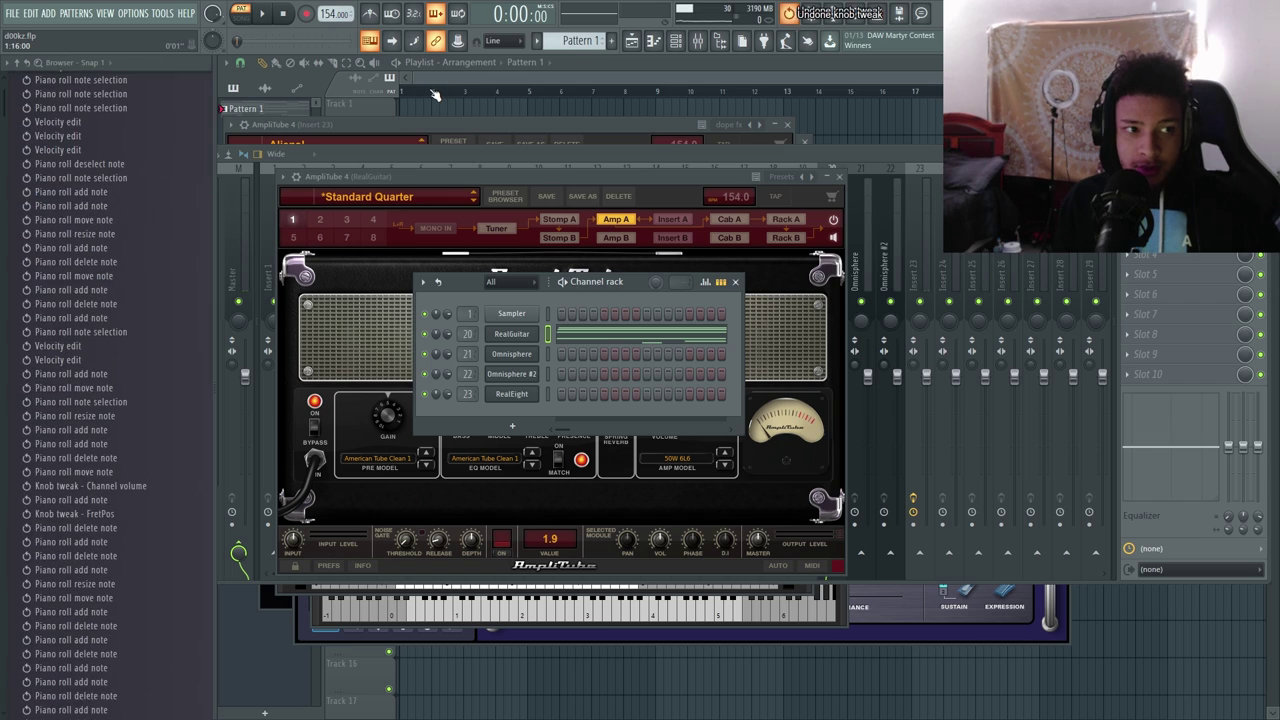
# - Set the project tempo to 124 BPM
pyautogui.hotkey('ctrl', 'z')
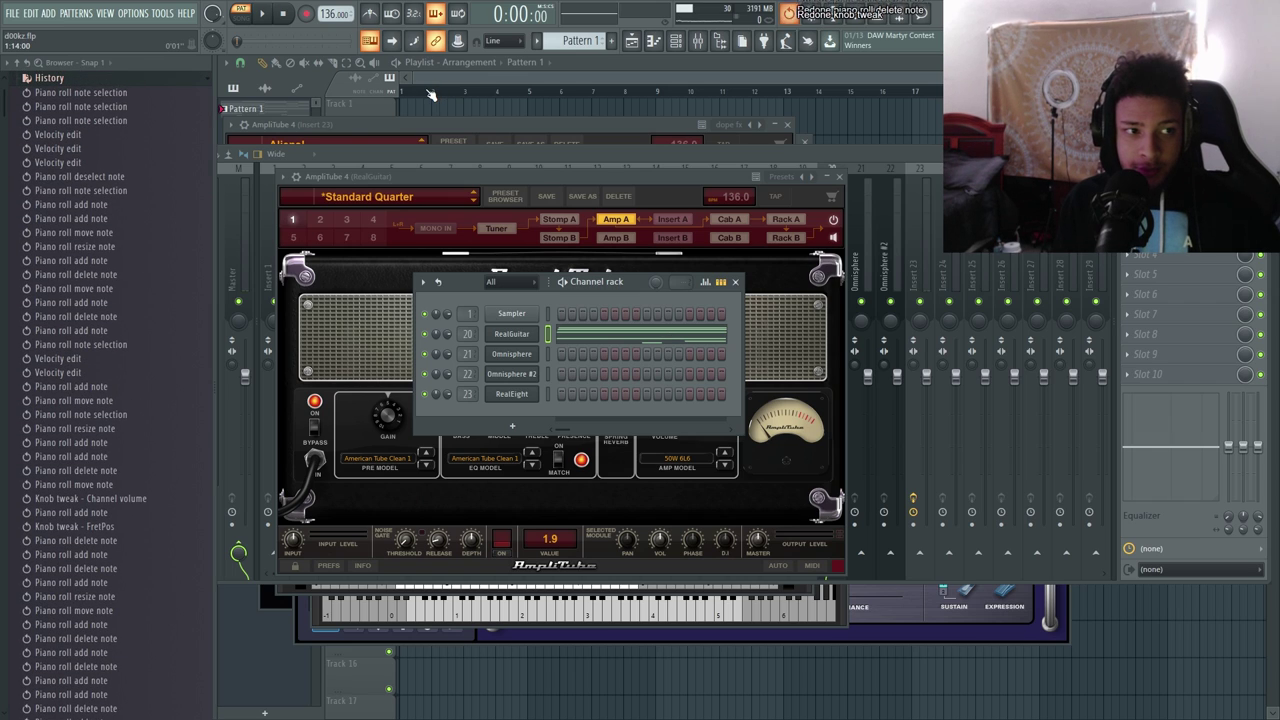
pyautogui.hotkey('ctrl', 'shift', 'z')
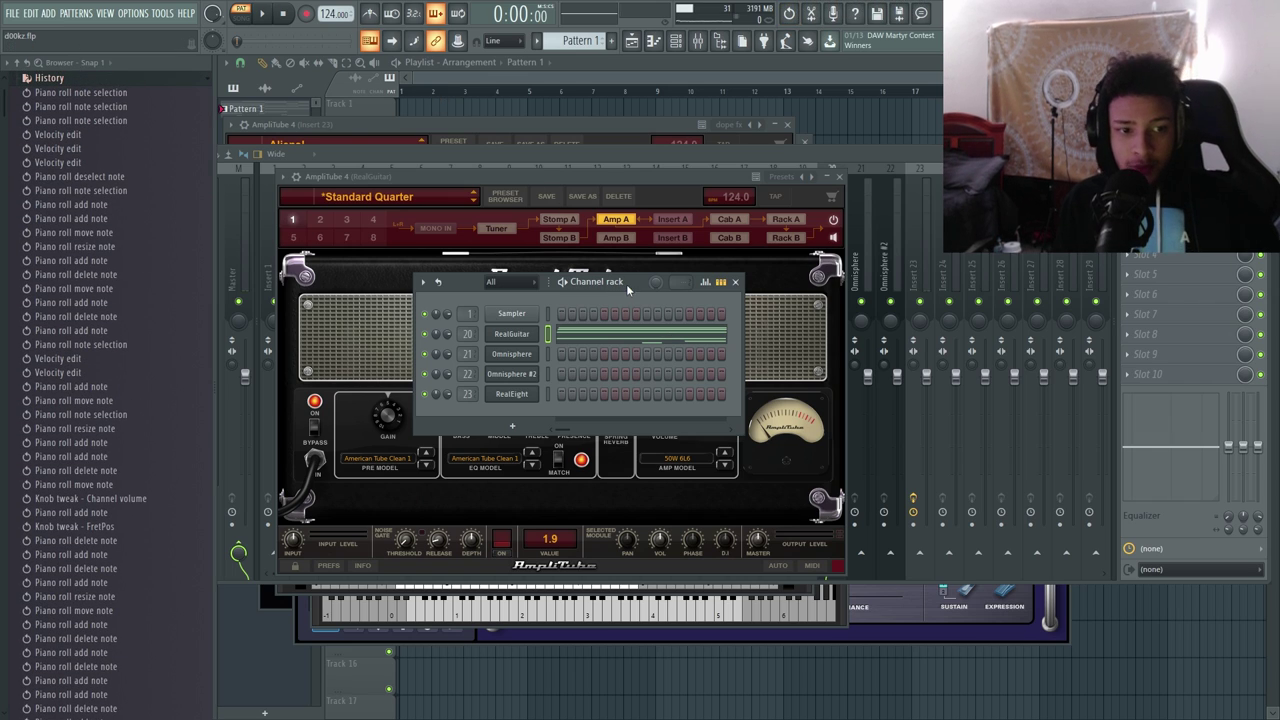
# - Repeat RealGuitar's four-bar chord progression in bars 5 to 8 and start playback
pyautogui.click(560, 334)
pyautogui.keyDown('ctrl'); pyautogui.scroll(-2, 565, 190); pyautogui.keyUp('ctrl')
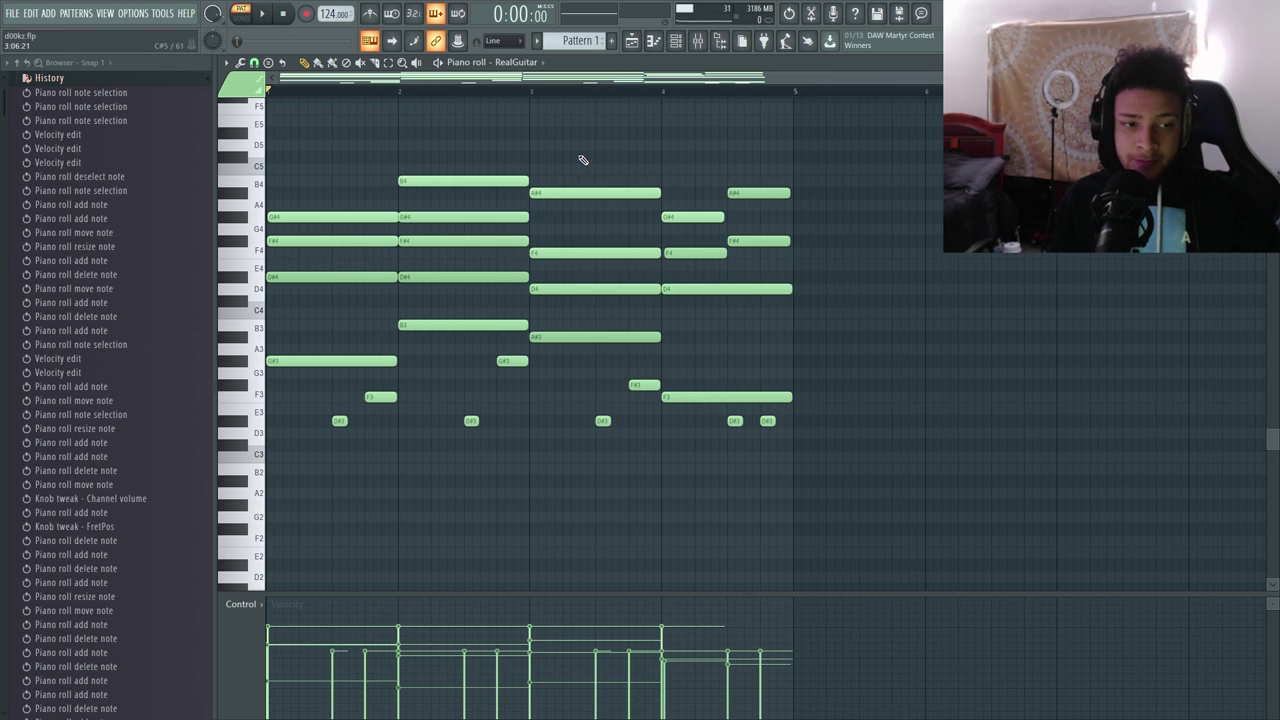
pyautogui.press('F6')
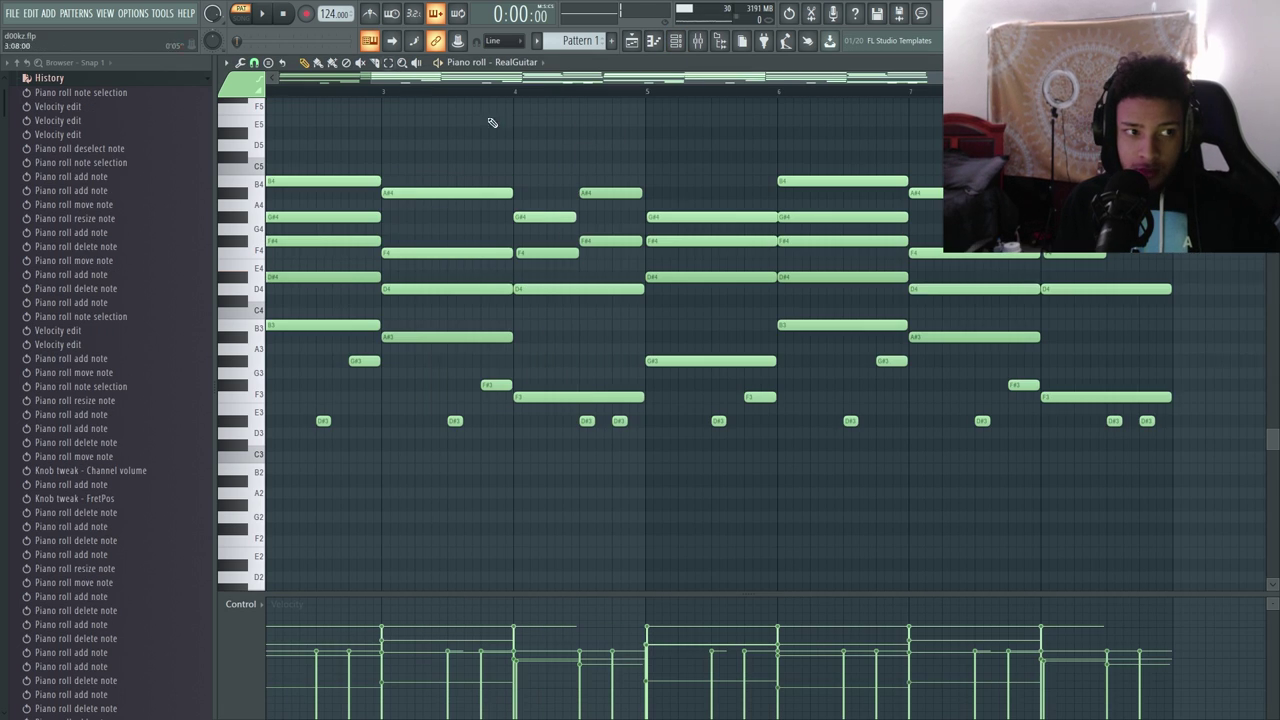
pyautogui.press('space')
# - Transpose the long chord notes in bars 5 to 8 up one octave, leaving out the short low notes
pyautogui.moveTo(1205, 413); pyautogui.dragTo(766, 192)
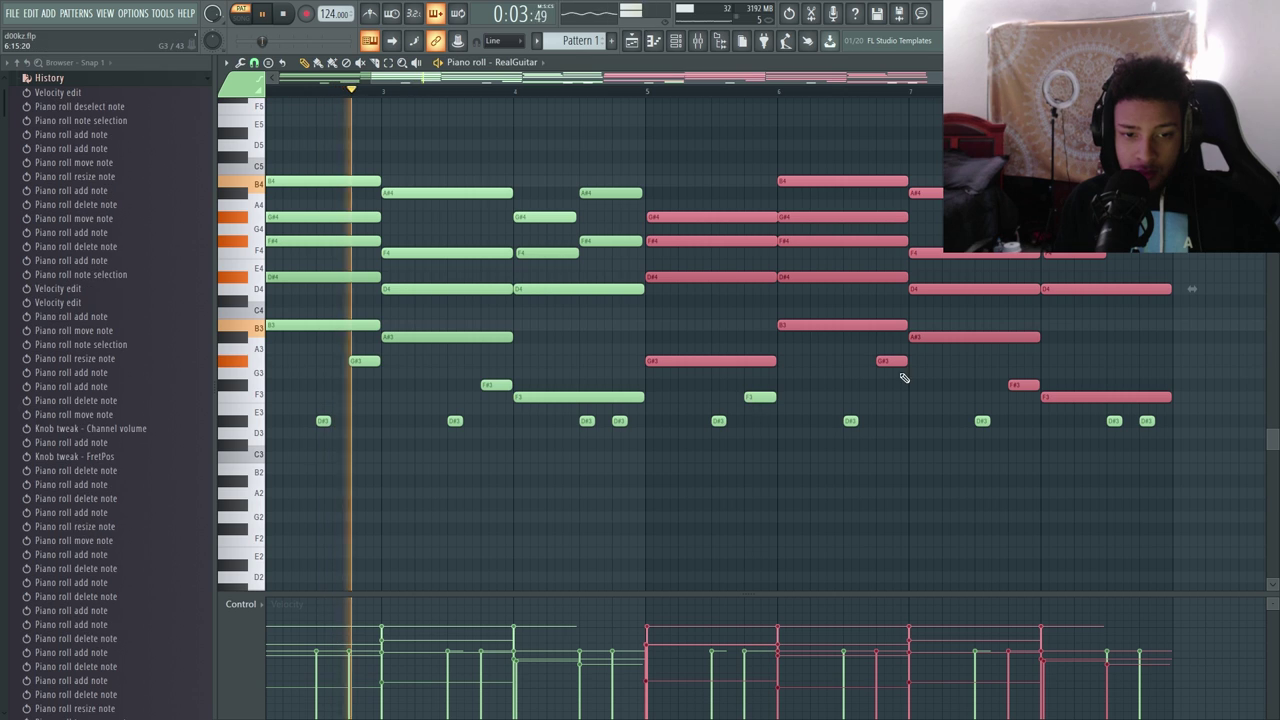
pyautogui.keyDown('ctrl'); pyautogui.keyDown('shift'); pyautogui.click(894, 362); pyautogui.keyUp('shift'); pyautogui.keyUp('ctrl')
pyautogui.keyDown('ctrl'); pyautogui.keyDown('shift'); pyautogui.click(1025, 385); pyautogui.keyUp('shift'); pyautogui.keyUp('ctrl')
pyautogui.hotkey('ctrl', 'Up')
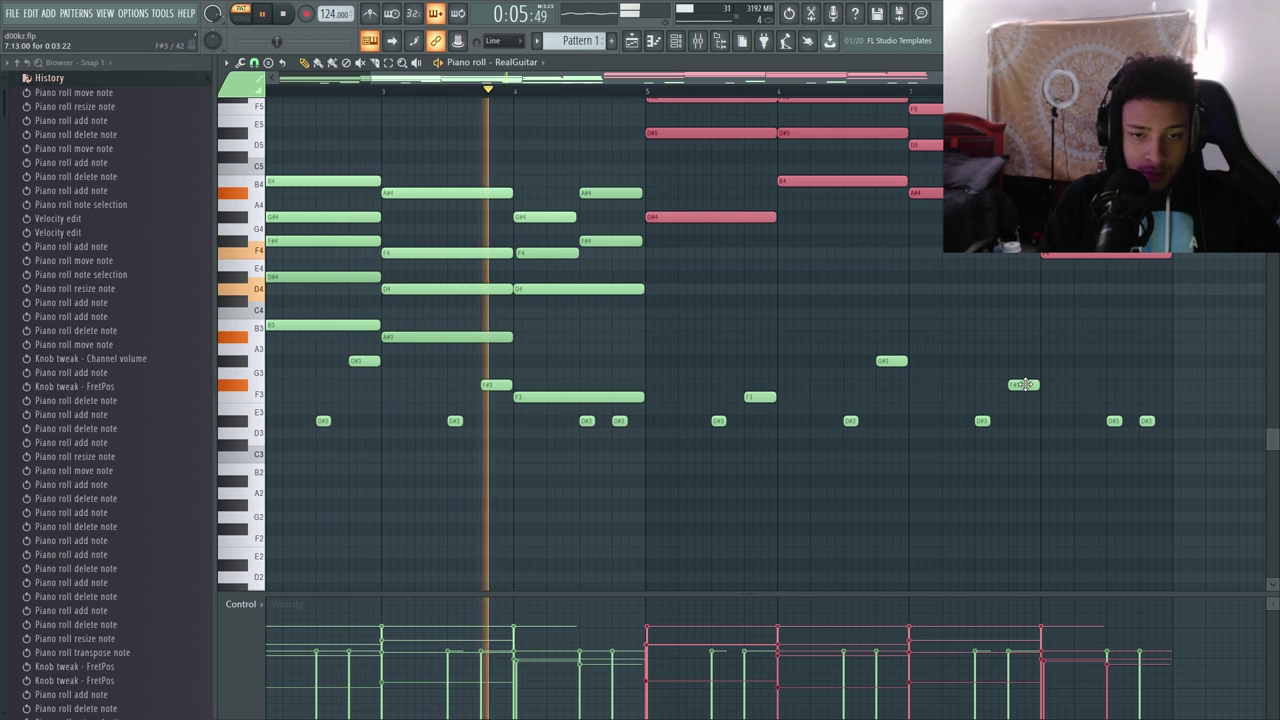
pyautogui.scroll(3, 805, 333)
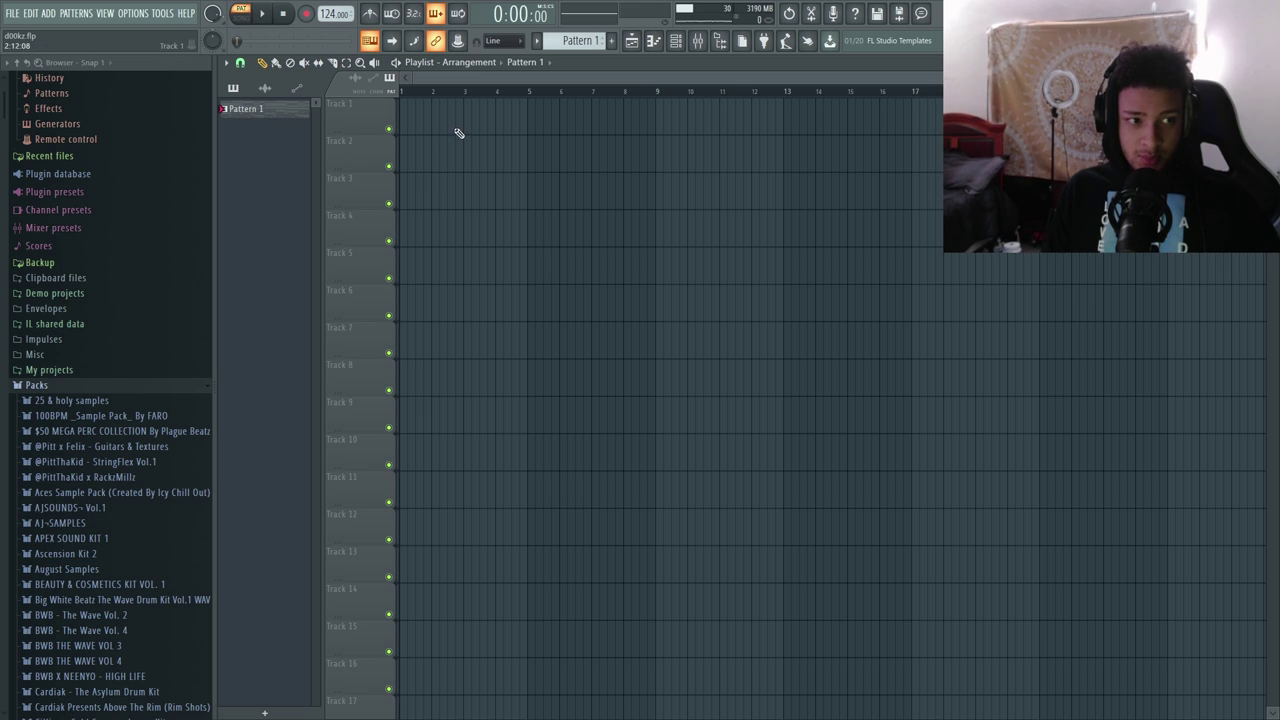
# - Place Pattern 1 at bar 1 of Track 1 in the playlist and duplicate the clip at bar 9
pyautogui.moveTo(459, 133); pyautogui.dragTo(425, 118)
pyautogui.moveTo(663, 112); pyautogui.dragTo(384, 152)
pyautogui.hotkey('ctrl', 'b')
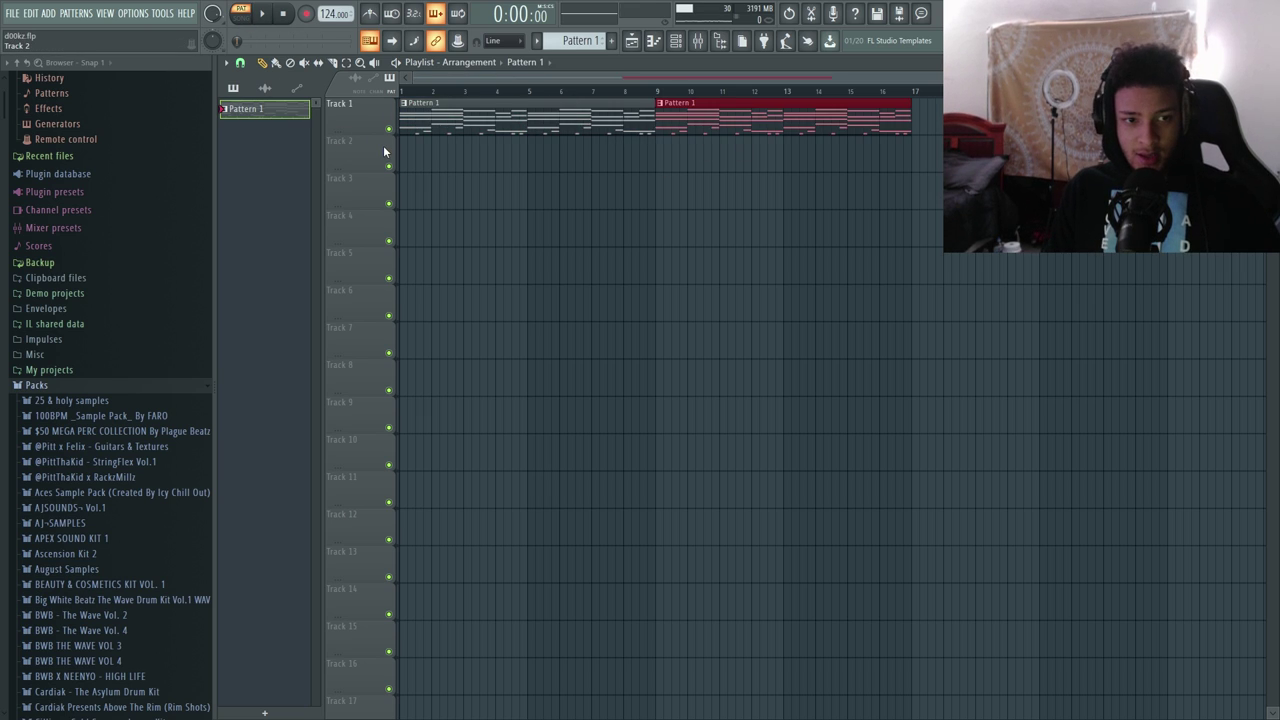
pyautogui.hotkey('ctrl', 'a')
pyautogui.hotkey('ctrl', 'd')
# - Place the VINYL TEXTURES sample from the HALL OF FLAME kit's CREATIVE folder at bar 1 of Track 3
pyautogui.scroll(-10, 119, 476)
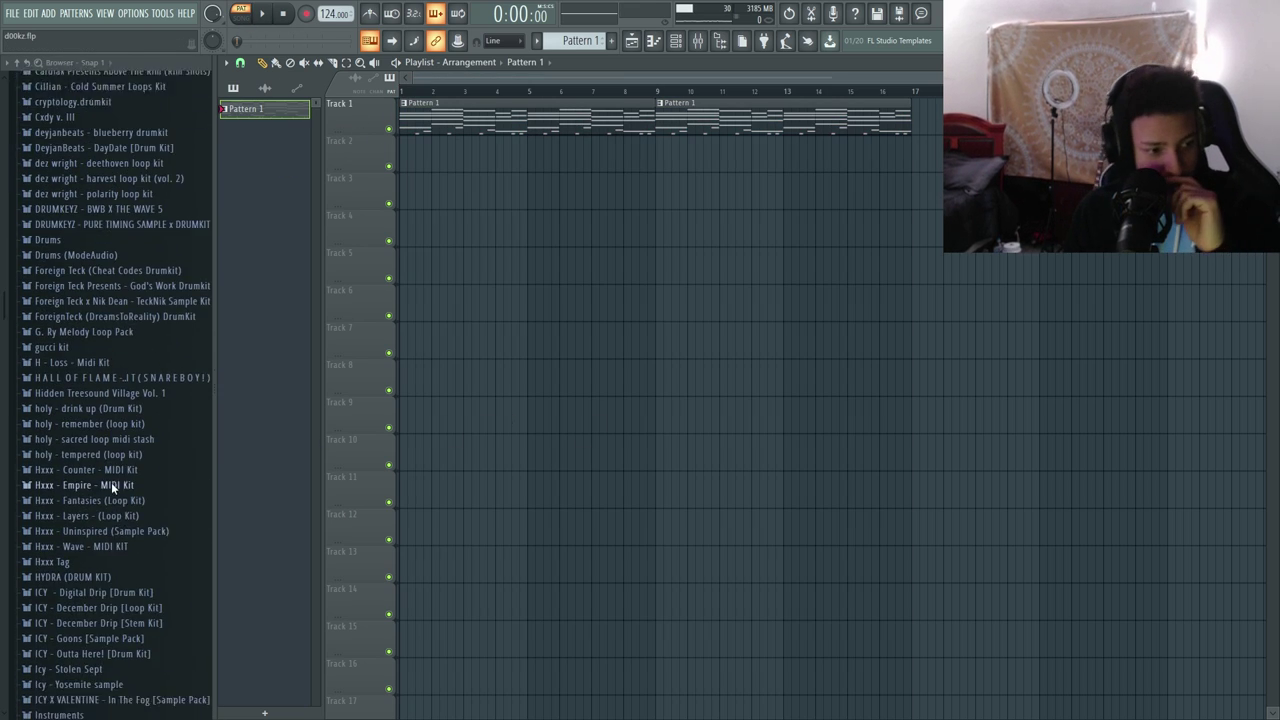
pyautogui.scroll(-3, 111, 482)
pyautogui.click(106, 257)
pyautogui.click(130, 273)
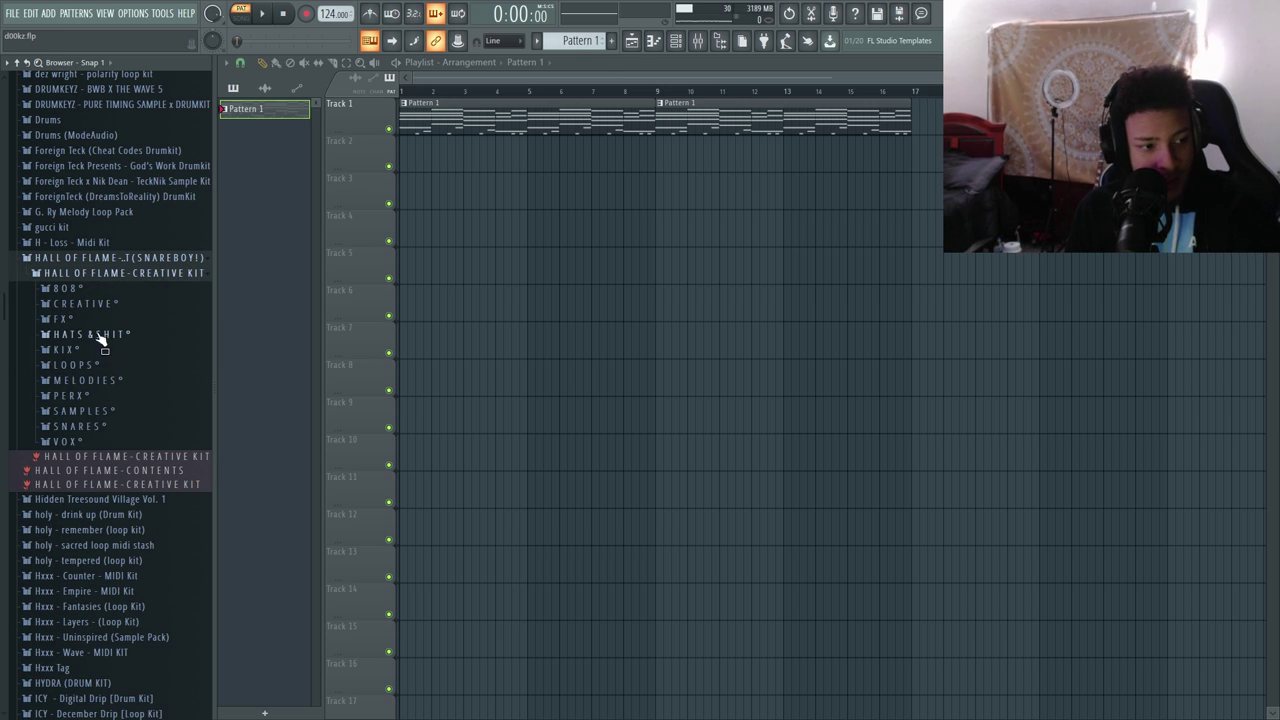
pyautogui.click(108, 310)
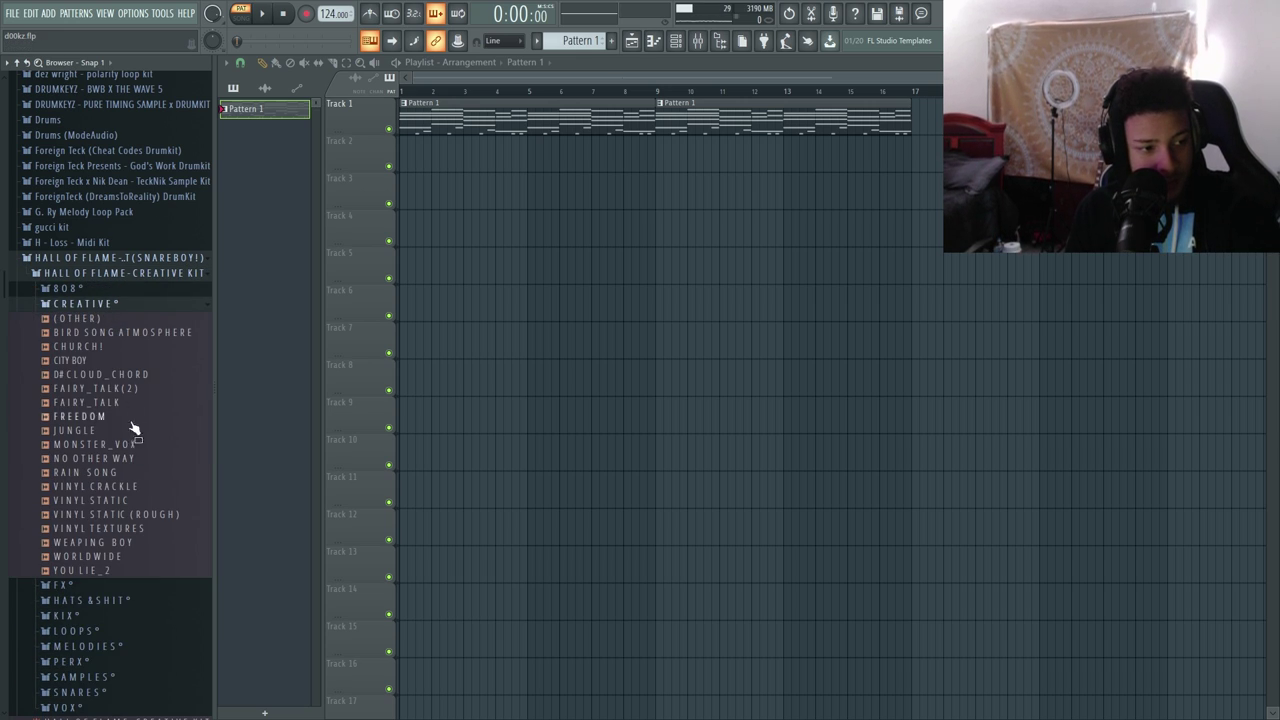
pyautogui.moveTo(114, 533); pyautogui.dragTo(414, 194)
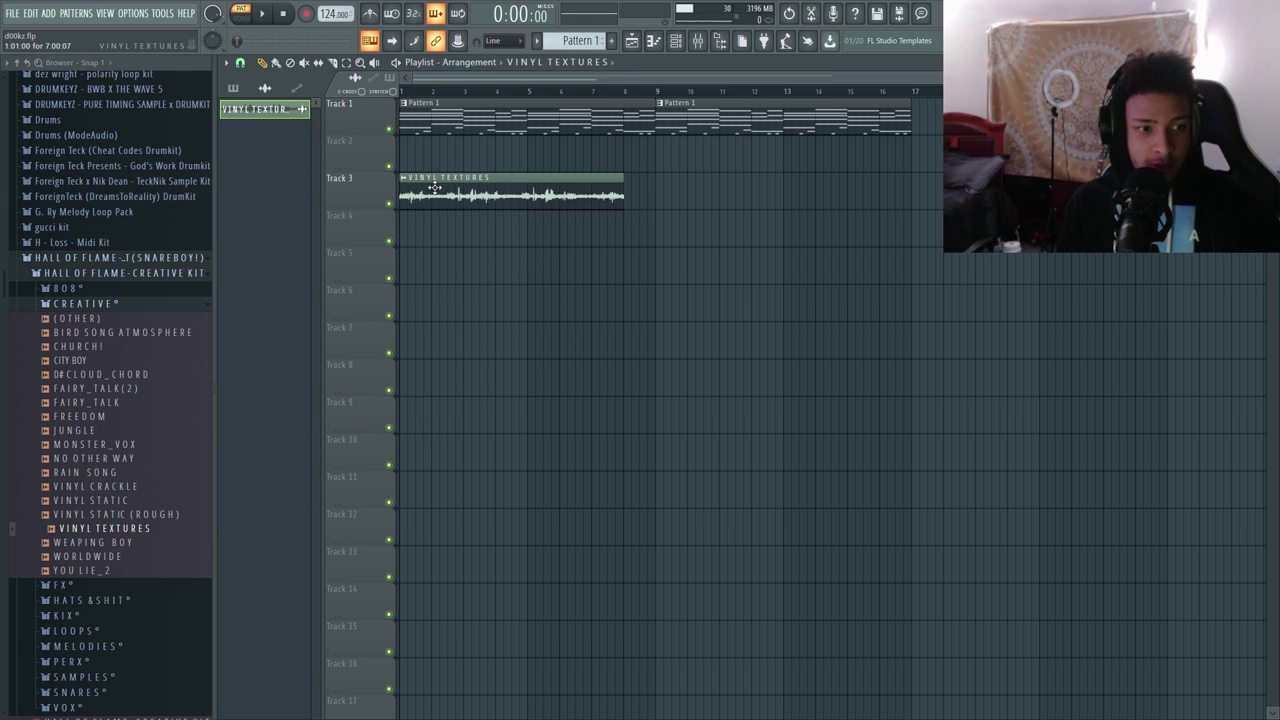
# - Stretch the VINYL TEXTURES clip to eight bars and duplicate it at bar 9
pyautogui.doubleClick(434, 184)
pyautogui.moveTo(535, 297); pyautogui.dragTo(591, 288)
pyautogui.click(697, 229)
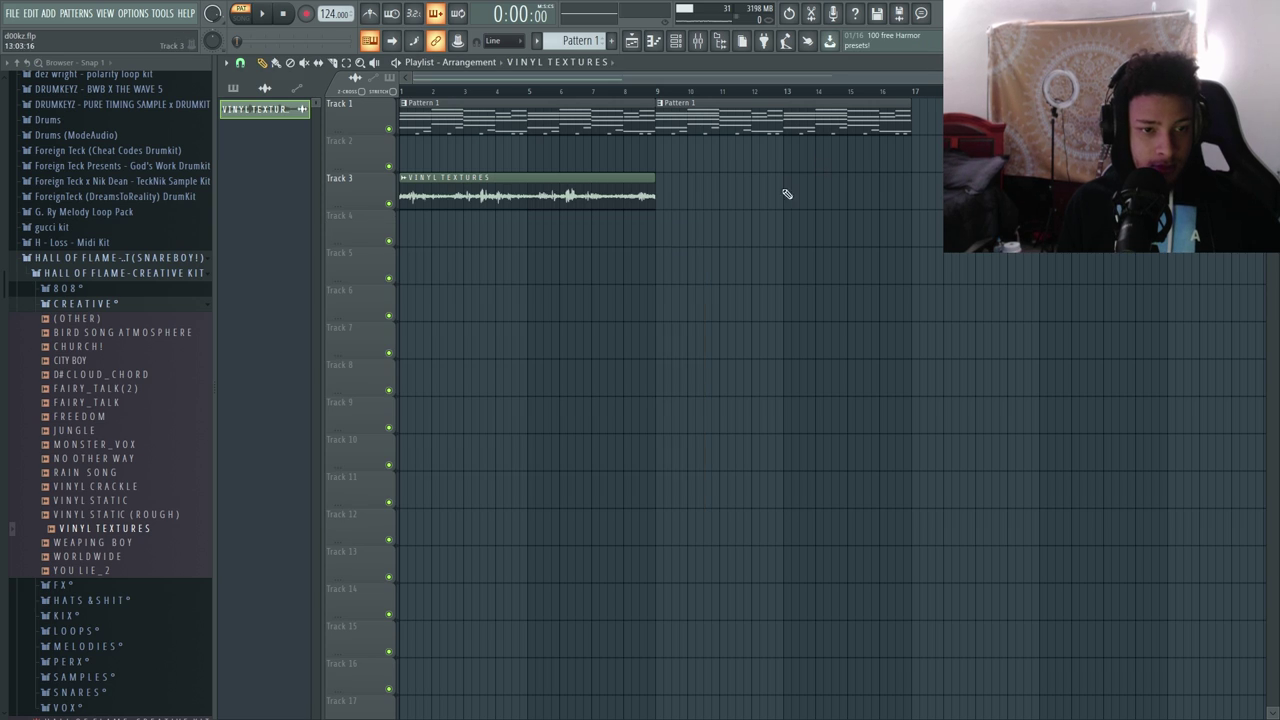
pyautogui.moveTo(788, 194); pyautogui.dragTo(632, 204)
pyautogui.hotkey('ctrl', 'b')
pyautogui.hotkey('ctrl', 'a')
pyautogui.hotkey('ctrl', 'd')
# - Switch playback to song mode and lower the VINYL TEXTURES channel volume, auditioning the mix
pyautogui.press('space')
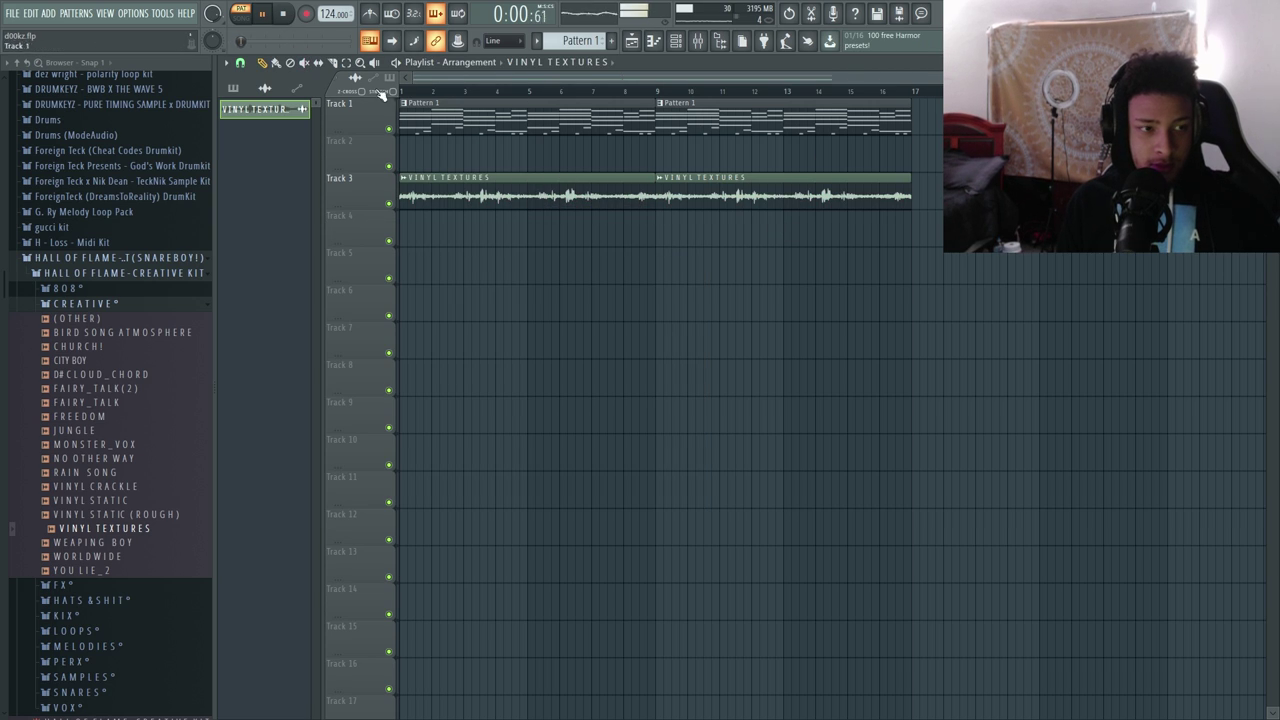
pyautogui.click(246, 16)
pyautogui.press('space')
pyautogui.press('space')
pyautogui.doubleClick(551, 187)
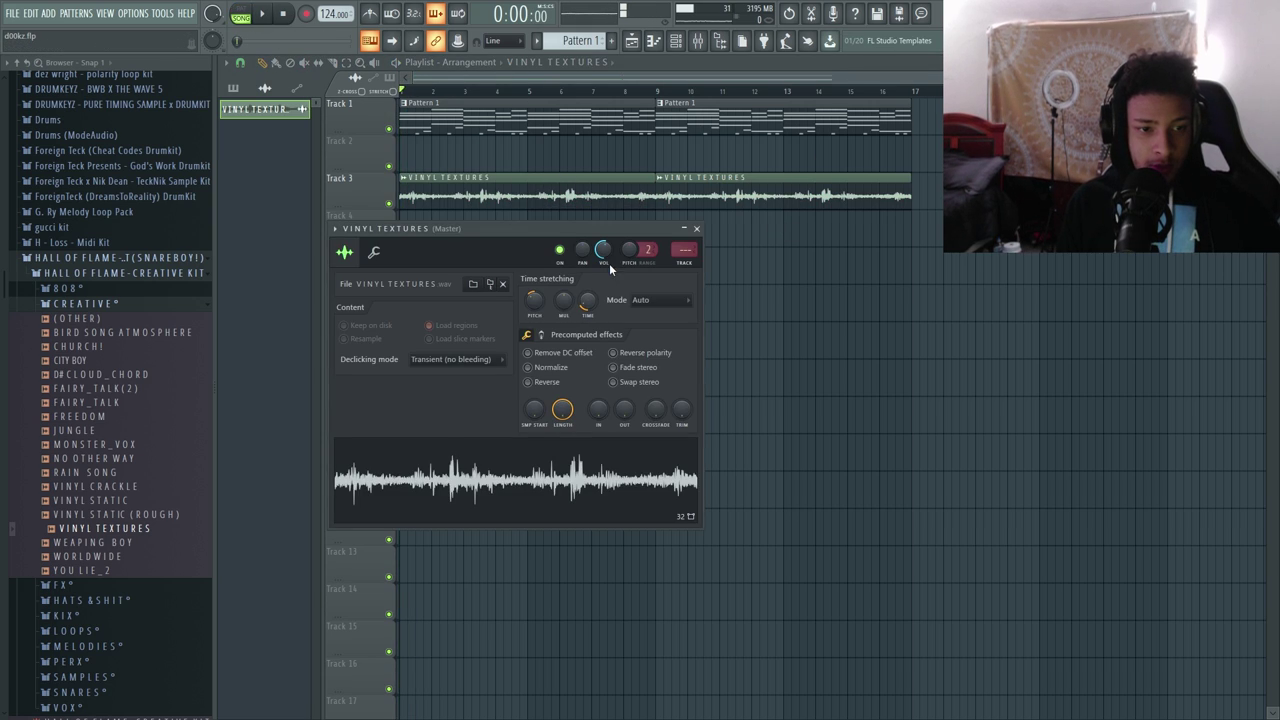
pyautogui.moveTo(609, 263); pyautogui.dragTo(616, 301)
pyautogui.moveTo(611, 290); pyautogui.dragTo(611, 308)
pyautogui.press('space')
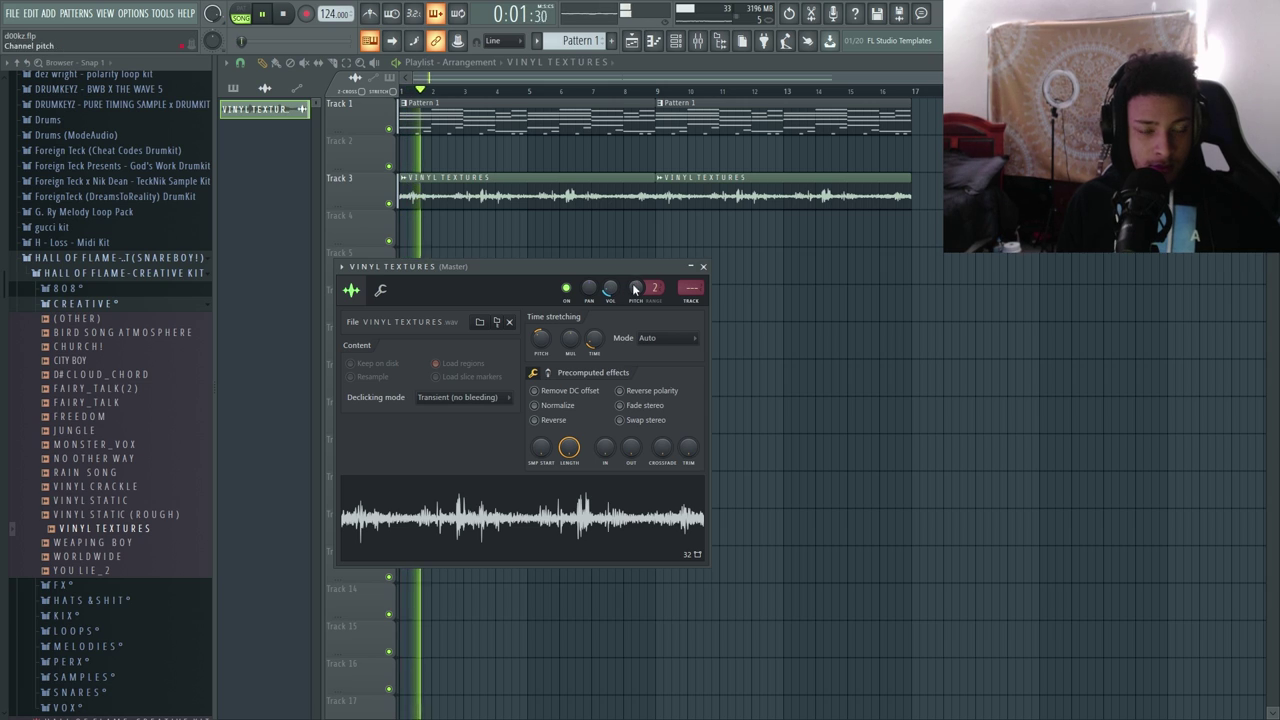
pyautogui.press('space')
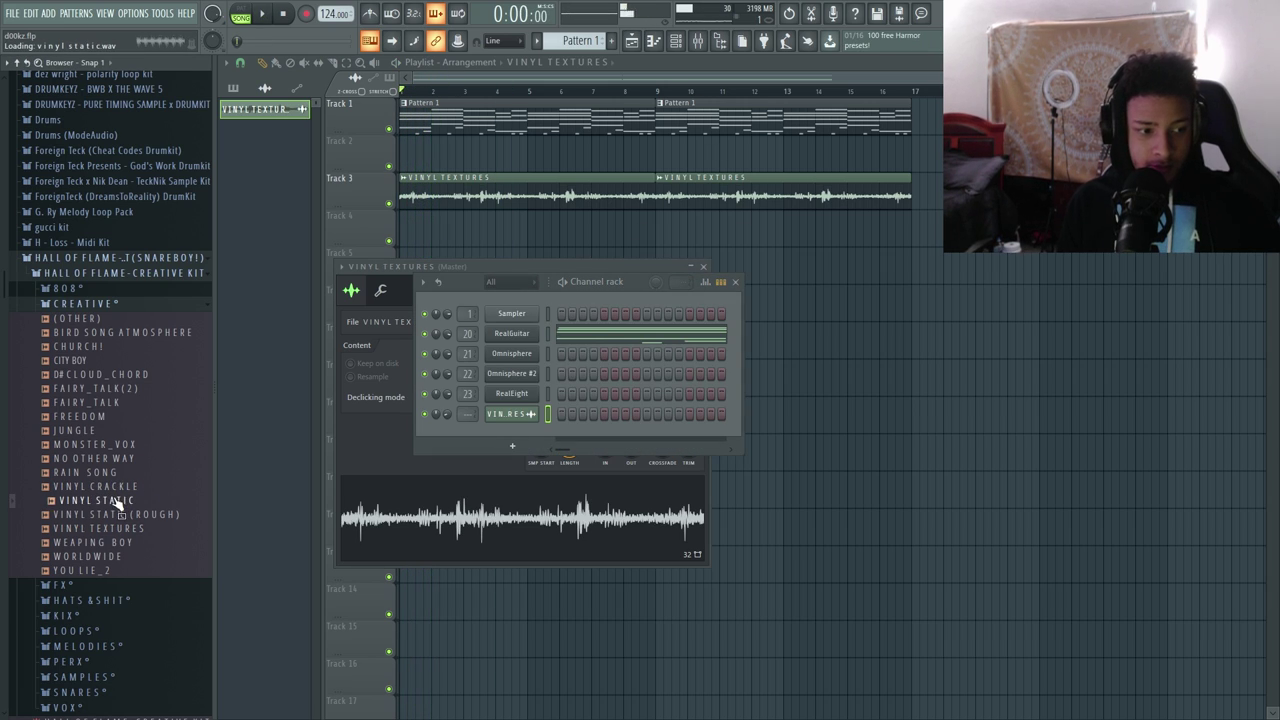
# - Place the VINYL CRACKLE sample at bar 1 of Track 4 and stretch it to eight bars
pyautogui.moveTo(513, 300); pyautogui.dragTo(470, 222)
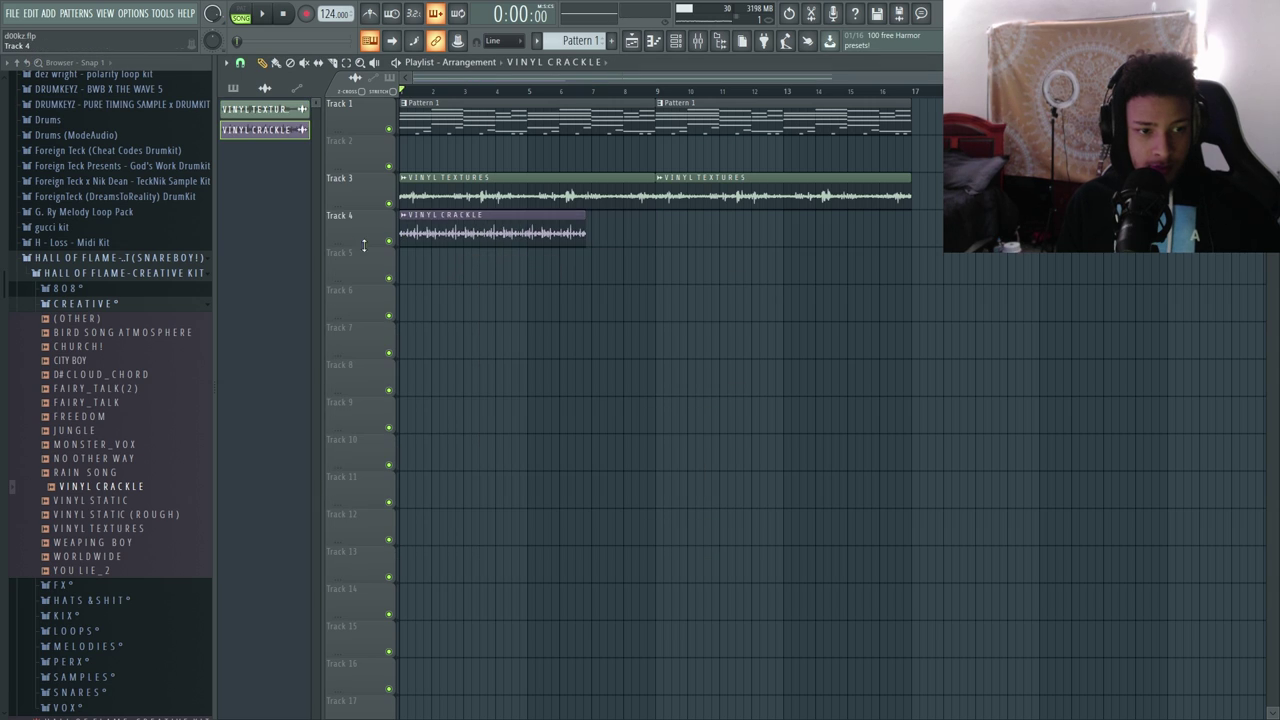
pyautogui.moveTo(605, 318); pyautogui.dragTo(552, 336)
pyautogui.click(678, 318)
# - Lower the VINYL CRACKLE channel volume and duplicate its clip at bar 9
pyautogui.moveTo(621, 267); pyautogui.dragTo(621, 288)
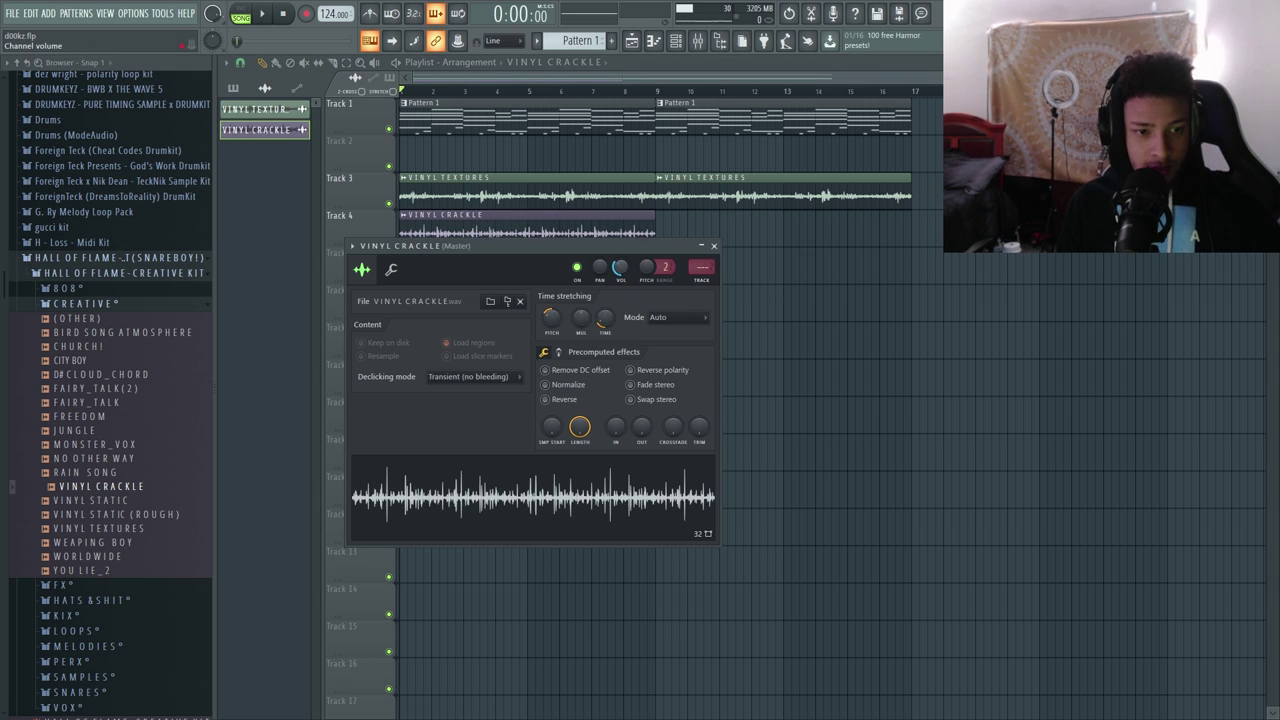
pyautogui.press('Escape')
pyautogui.moveTo(660, 212); pyautogui.dragTo(634, 247)
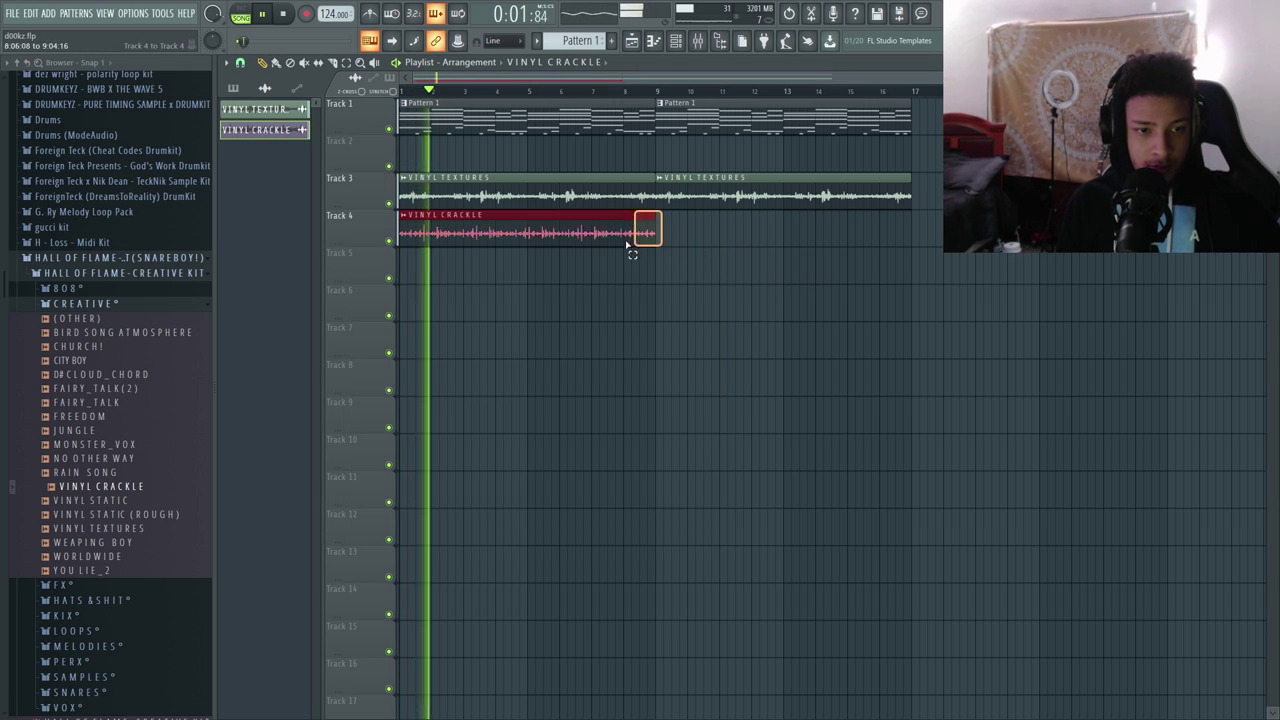
pyautogui.hotkey('ctrl', 'b')
pyautogui.hotkey('ctrl', 'a')
pyautogui.moveTo(837, 211); pyautogui.dragTo(383, 228)
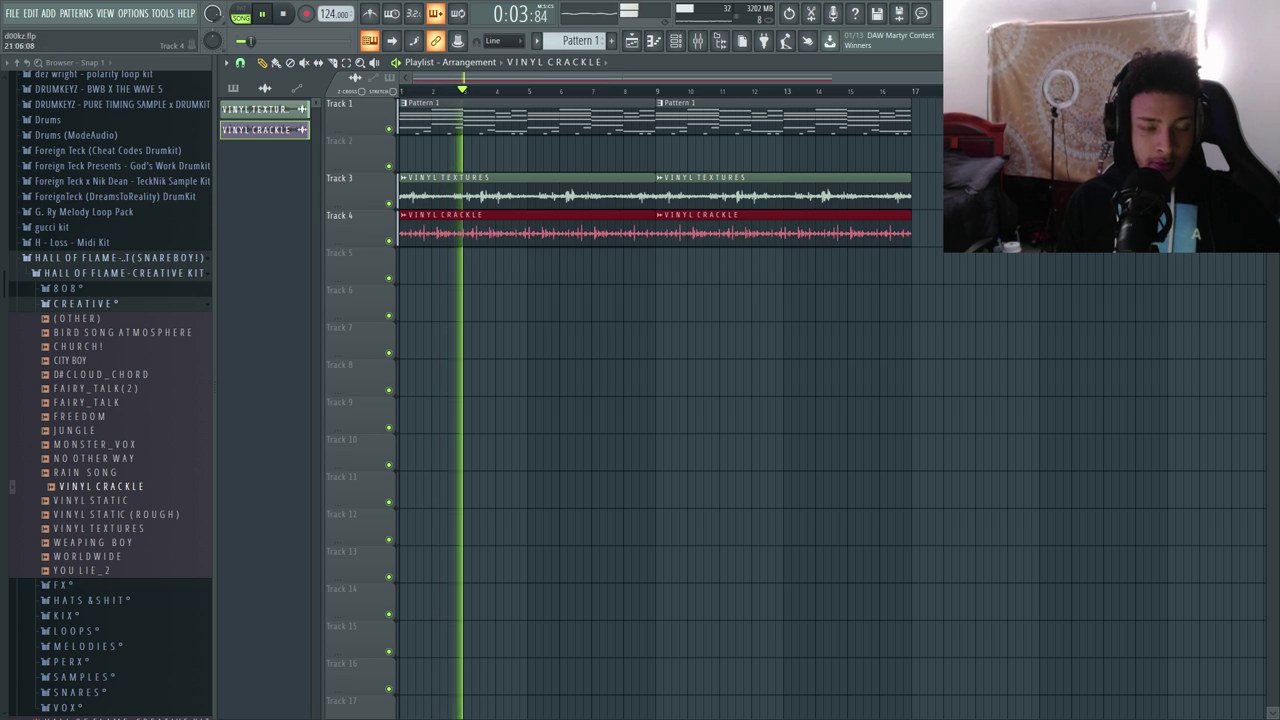
# - In the first Omnisphere channel's piano roll, add D4, D#4 and F#4 on beats 2 to 4 of bar 1 and F4 starting bar 2
pyautogui.click(676, 42)
pyautogui.rightClick(545, 351)
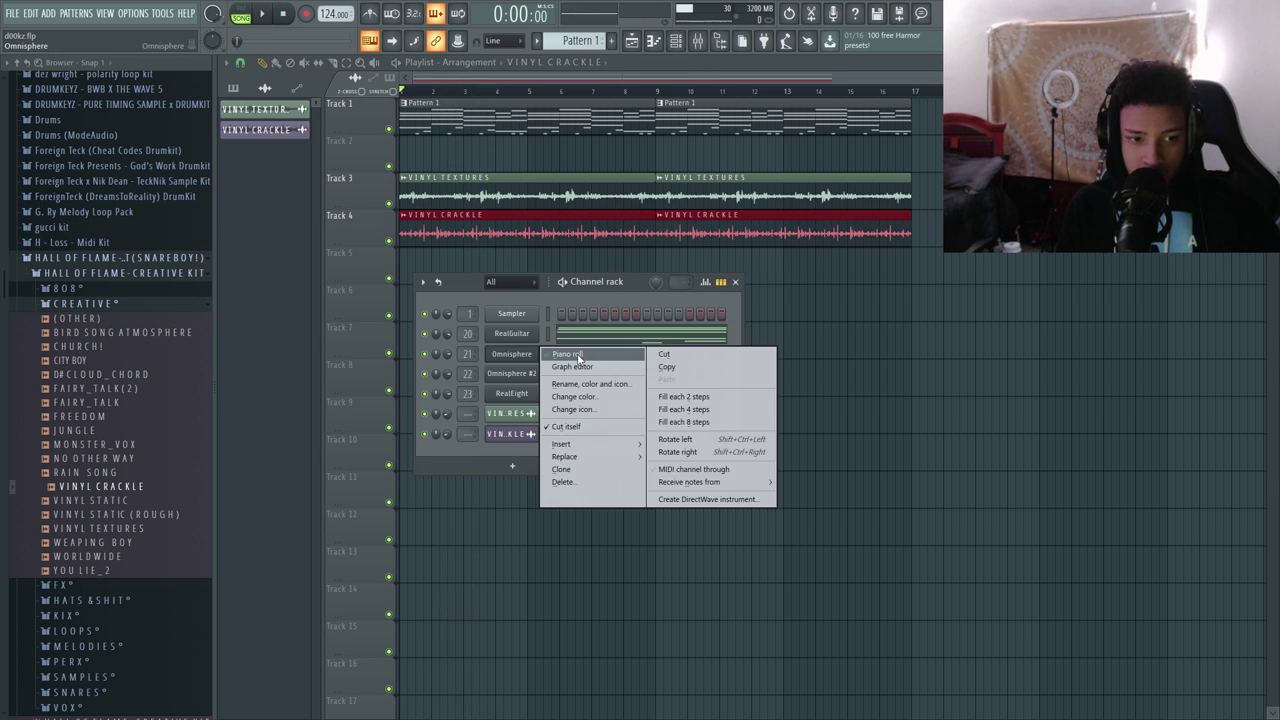
pyautogui.click(565, 356)
pyautogui.press('space')
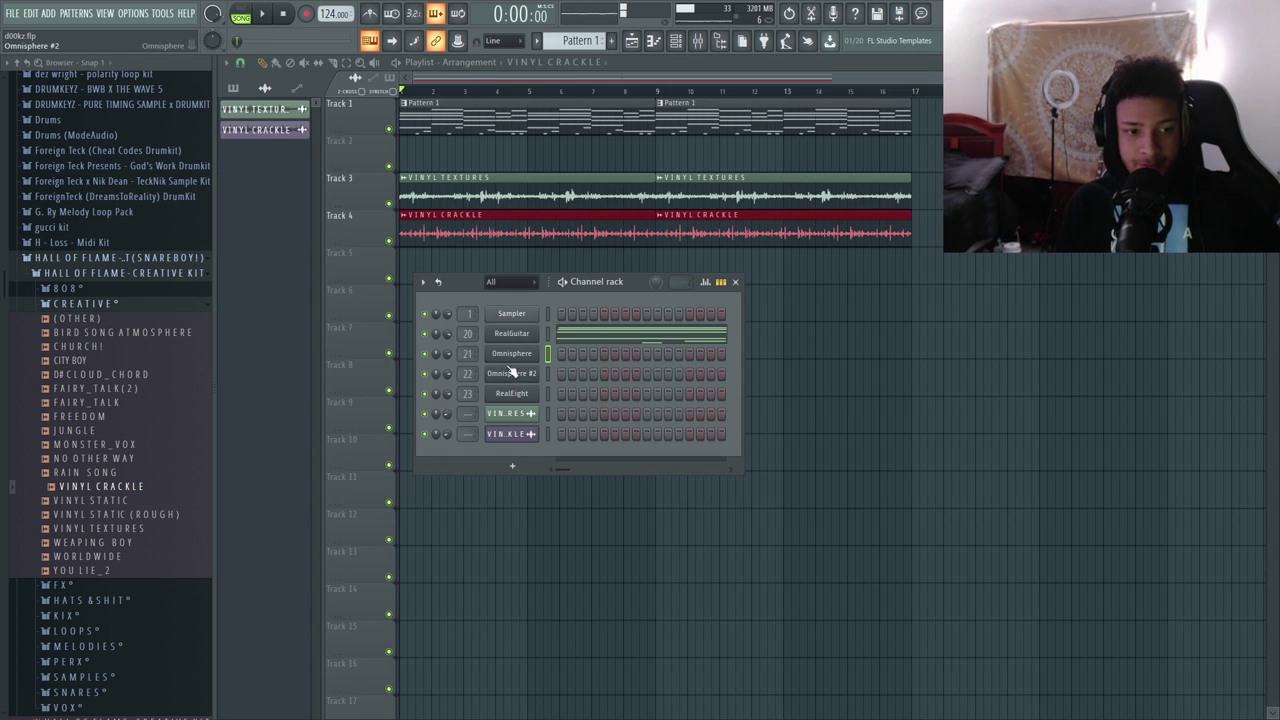
pyautogui.rightClick(541, 345)
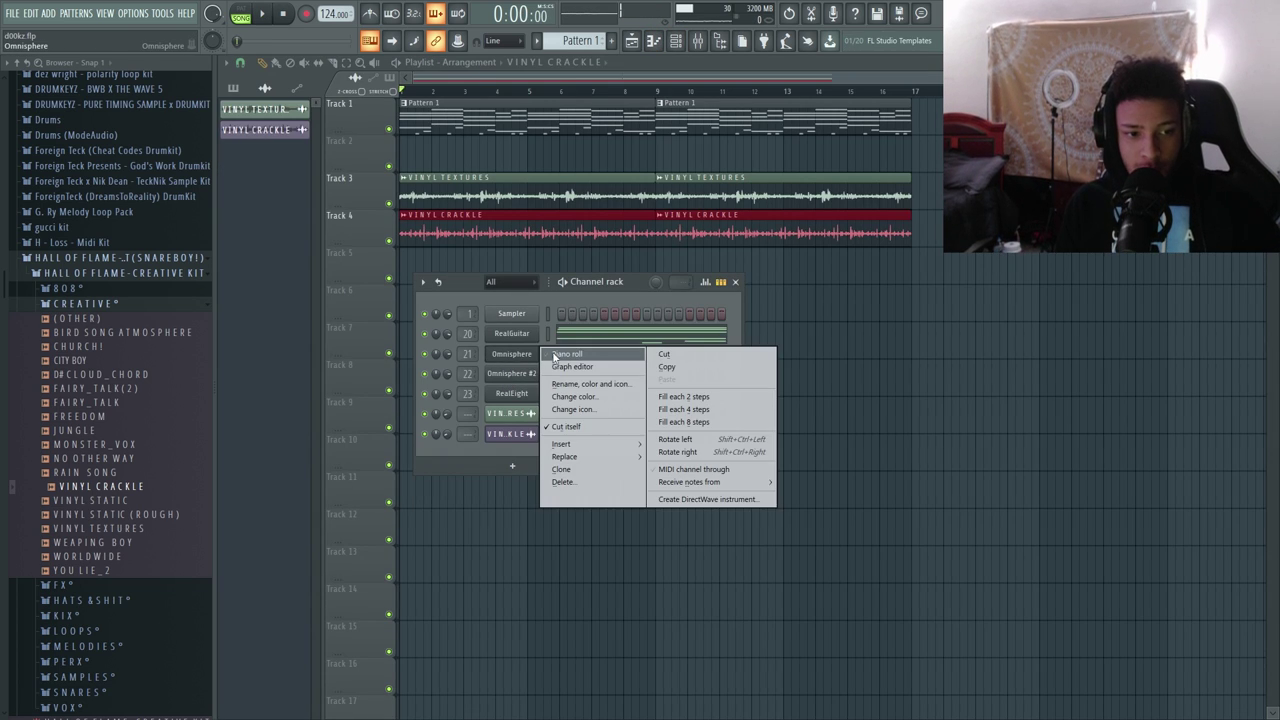
pyautogui.click(560, 351)
pyautogui.scroll(3, 430, 262)
pyautogui.scroll(3, 366, 307)
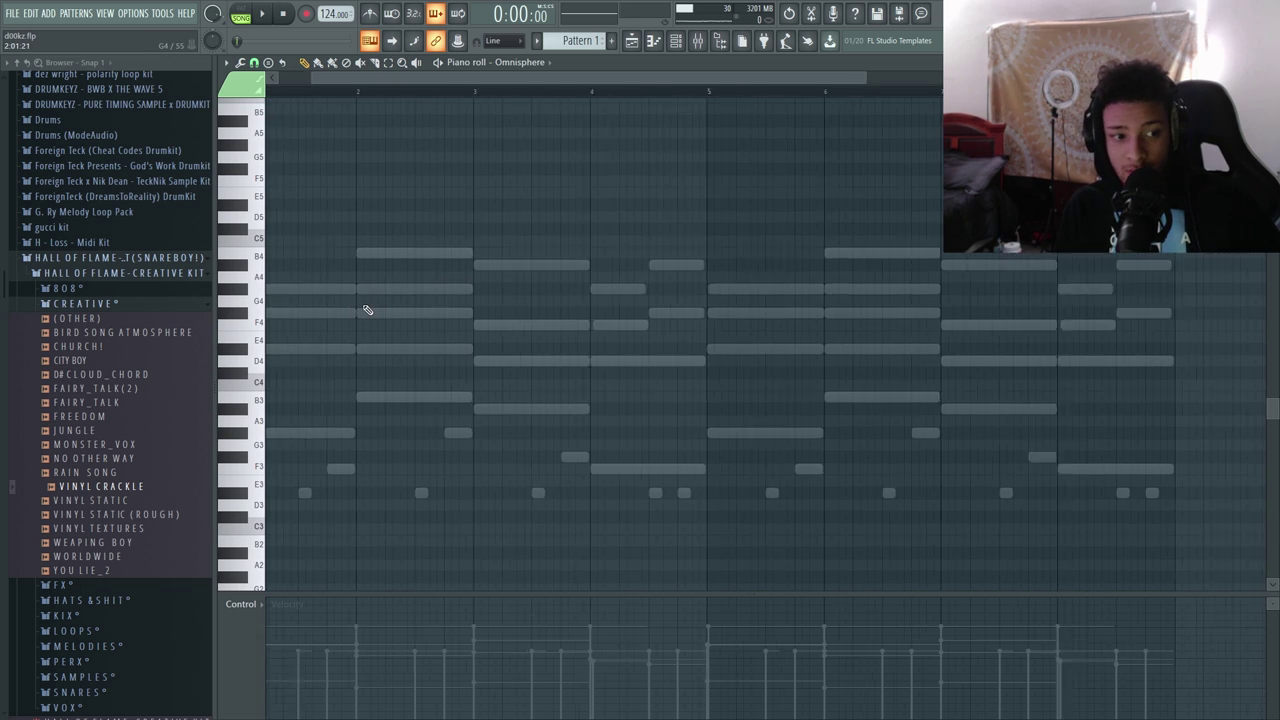
pyautogui.moveTo(524, 75); pyautogui.dragTo(376, 87)
pyautogui.scroll(-6, 374, 306)
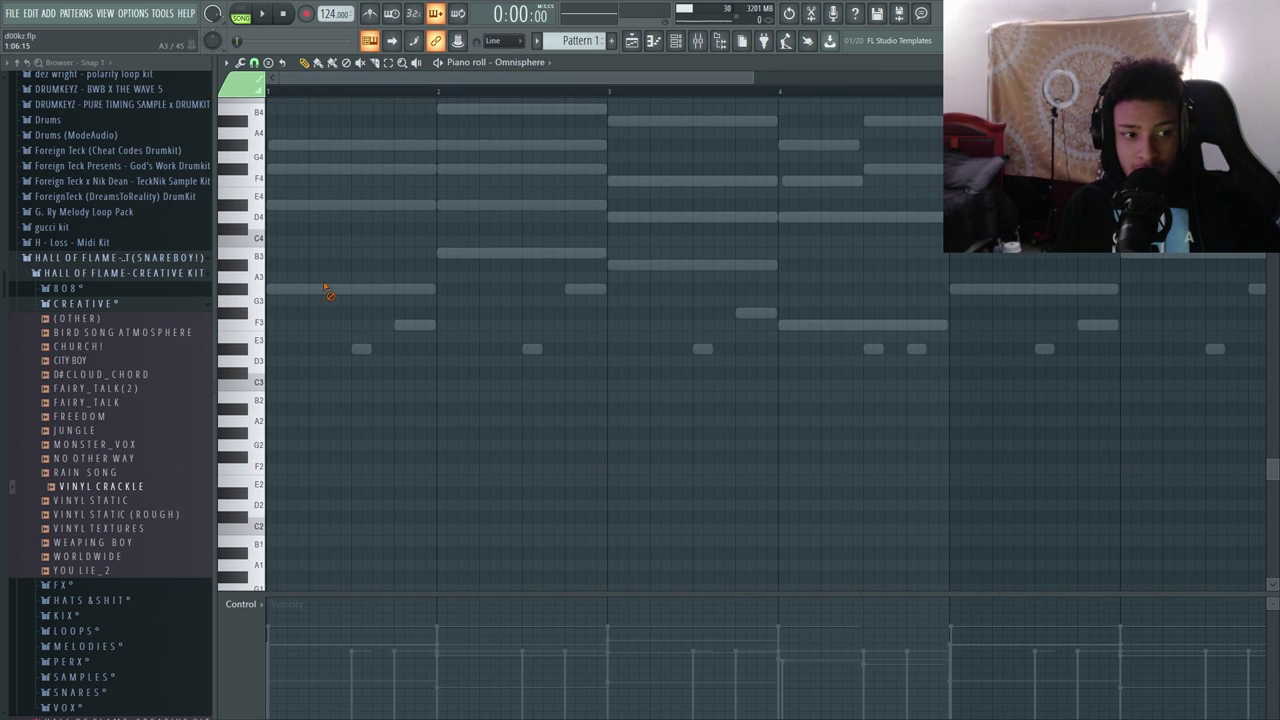
pyautogui.click(314, 217)
pyautogui.click(357, 205)
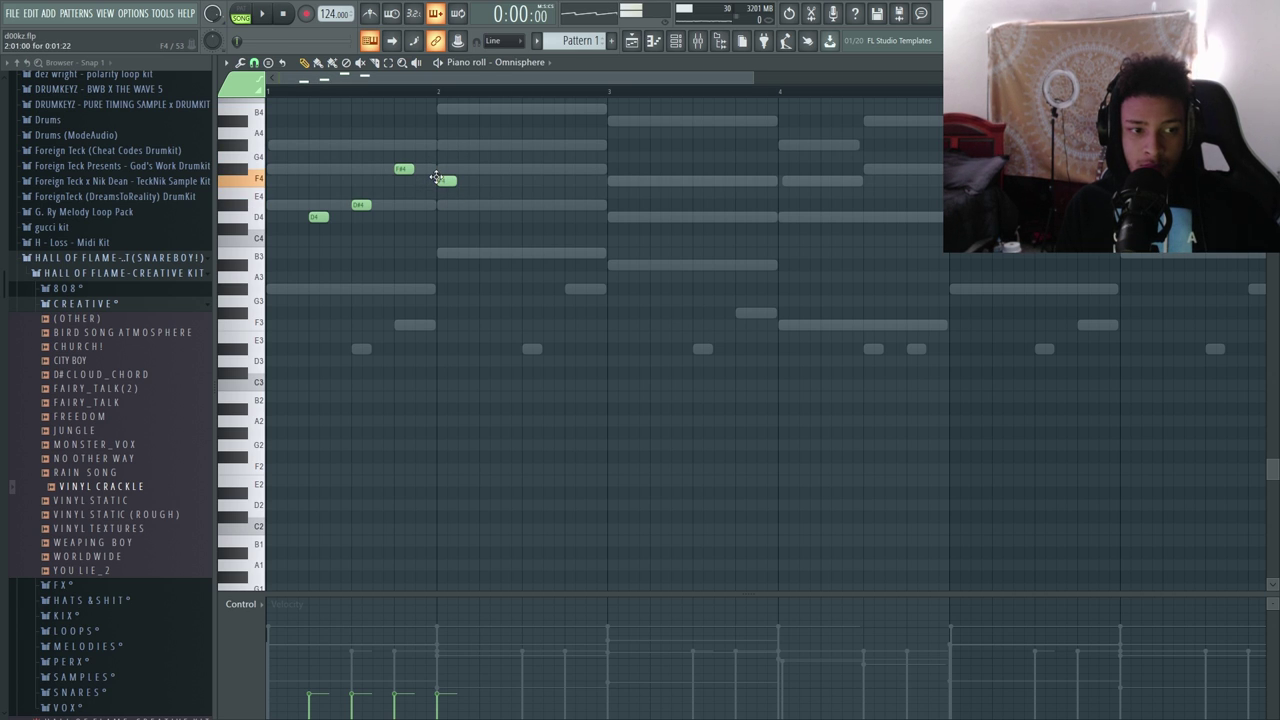
# - Transpose the four Omnisphere melody notes up one octave and play them
pyautogui.press('space')
pyautogui.press('space')
pyautogui.hotkey('ctrl', 'Up')
pyautogui.press('space')
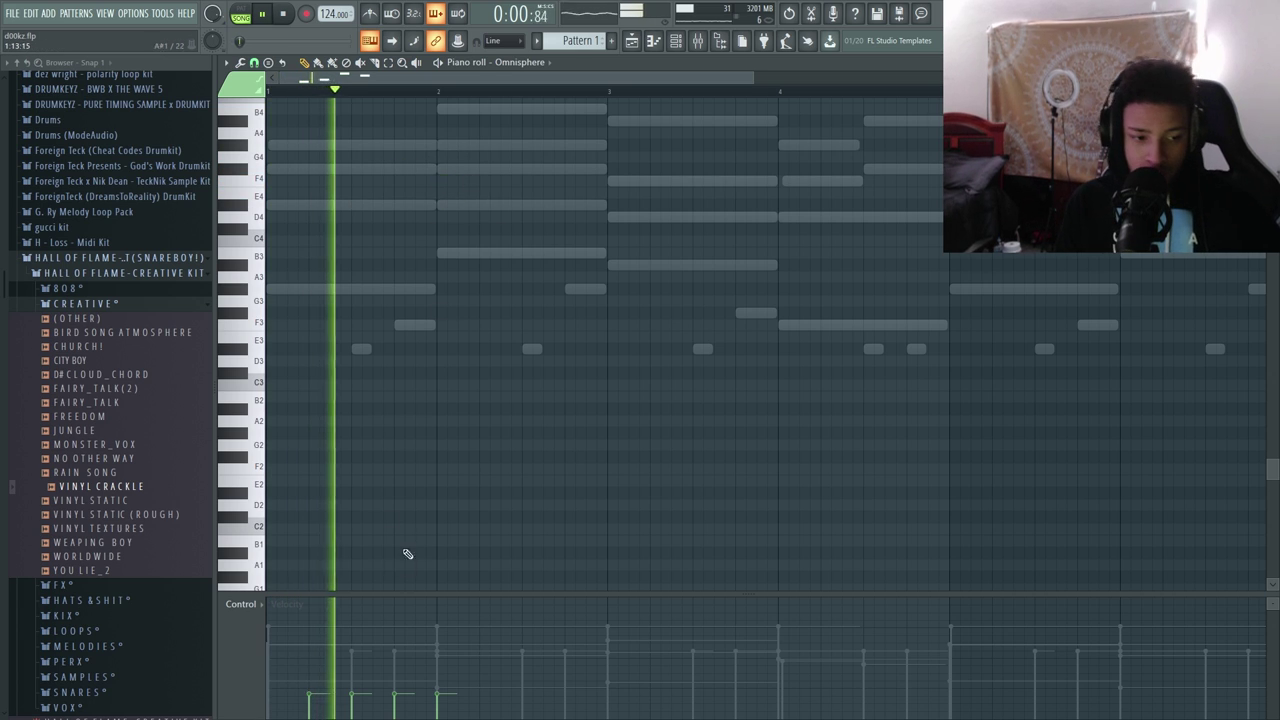
pyautogui.scroll(9, 500, 414)
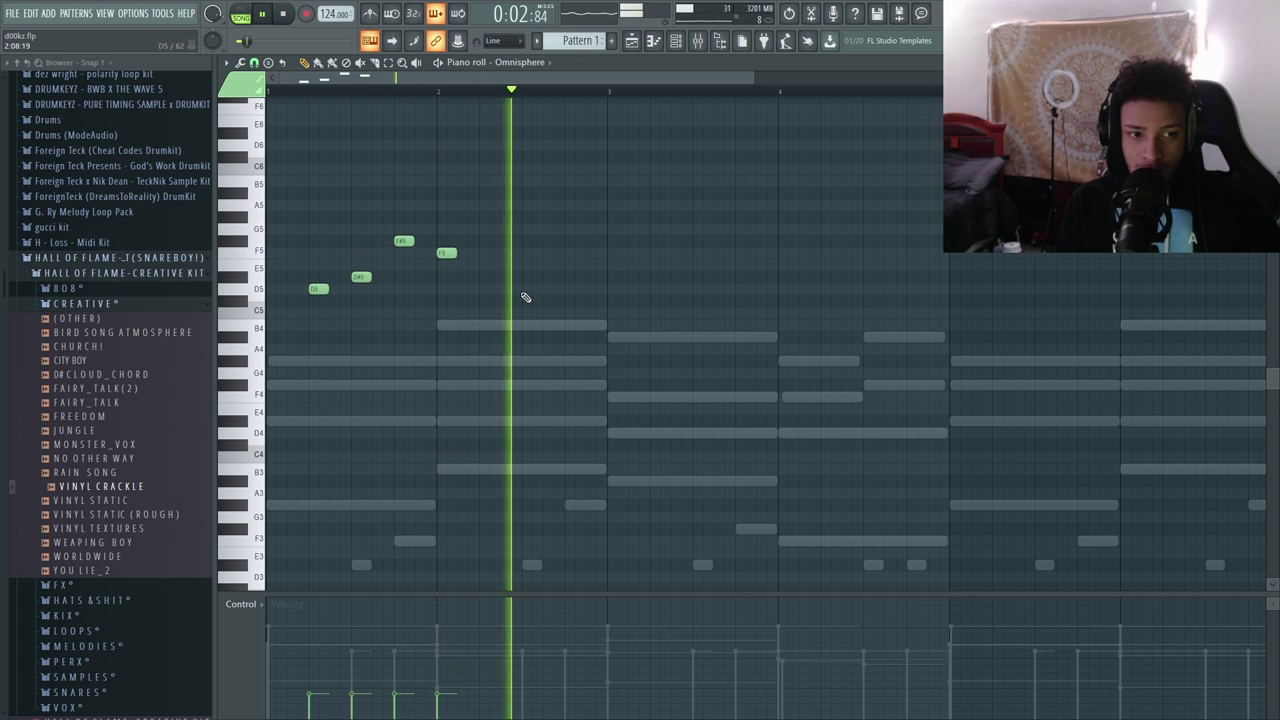
# - Add B4 and A#4 to the melody and shift them to beat 4 of bar 2 and the start of bar 3
pyautogui.press('space')
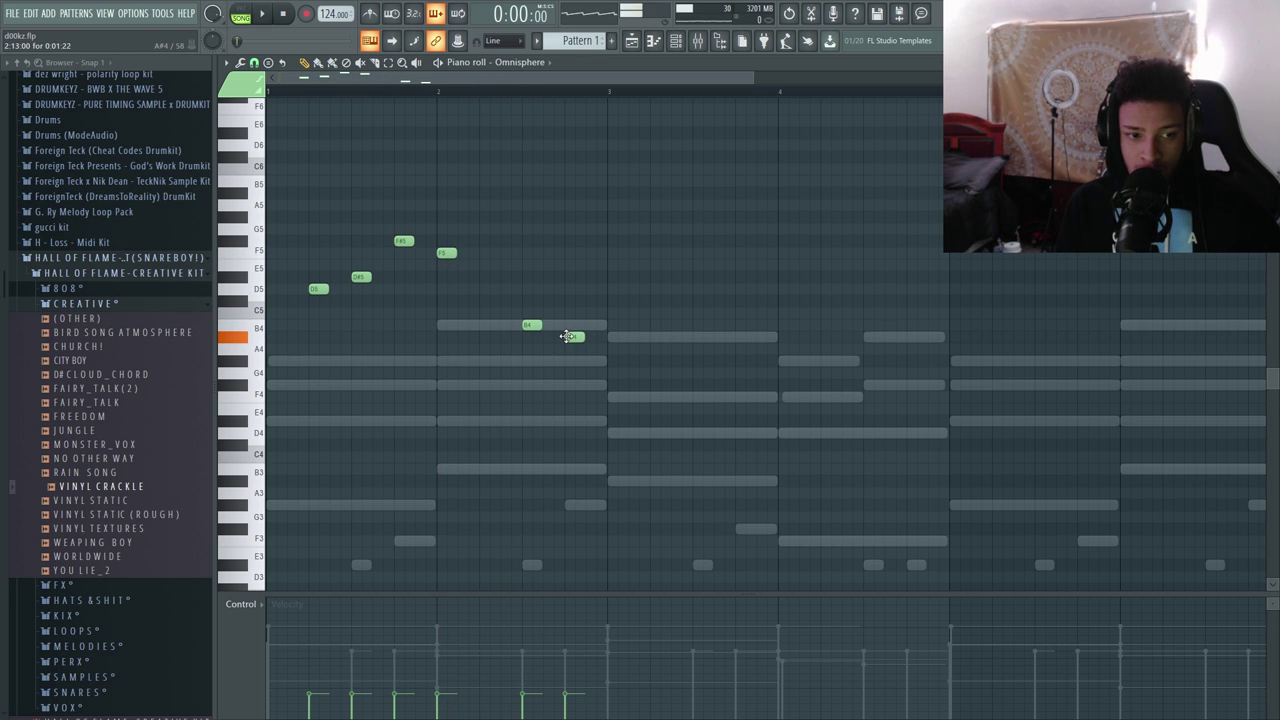
pyautogui.press('space')
pyautogui.moveTo(631, 374); pyautogui.dragTo(580, 325)
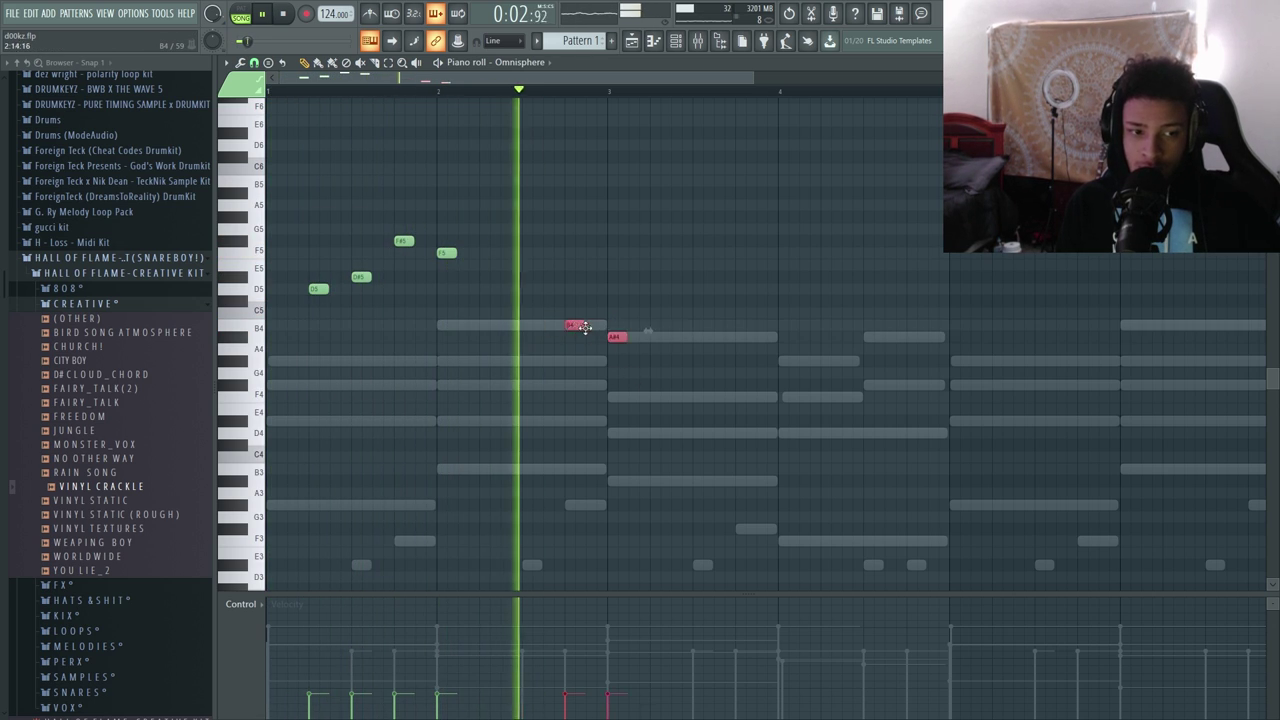
pyautogui.keyDown('ctrl'); pyautogui.click(652, 292); pyautogui.keyUp('ctrl')
# - Complete the melody with F4 ending bar 3 and G#4, A#4, G#4 in bar 4, and repeat the phrase in bars 5 to 8
pyautogui.click(743, 399)
pyautogui.press('space')
pyautogui.rightClick(744, 401)
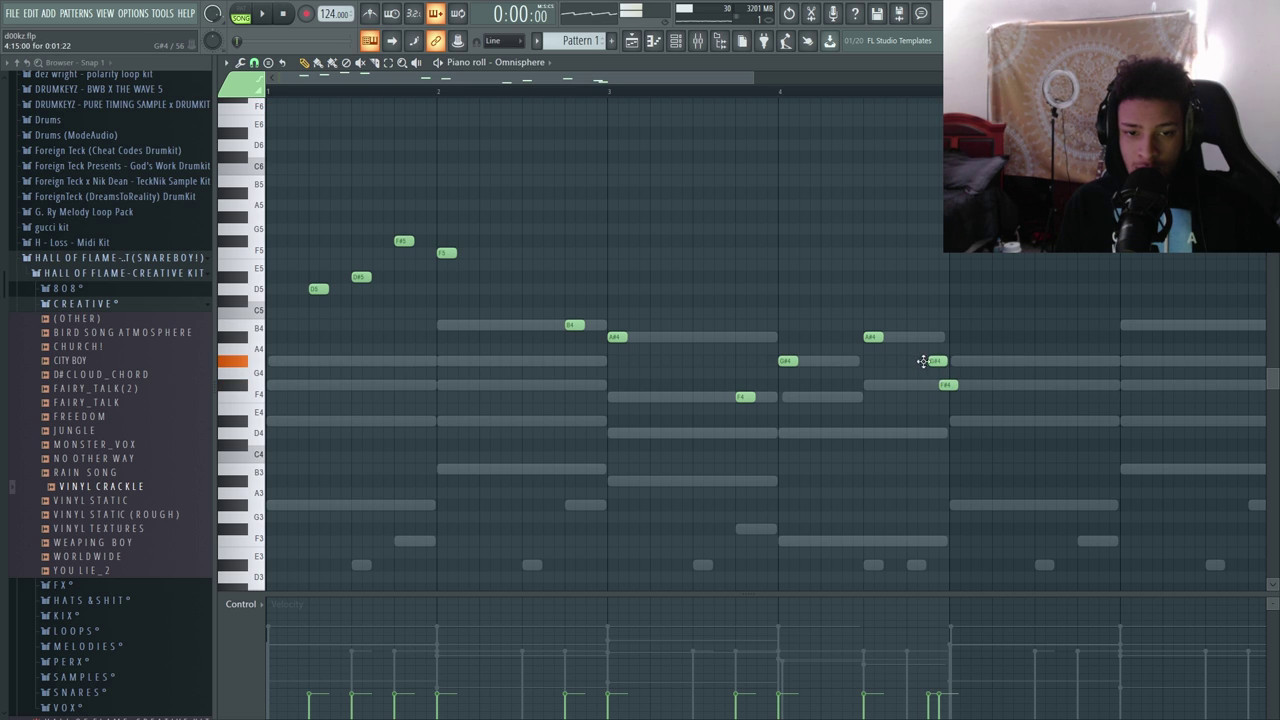
pyautogui.rightClick(946, 384)
pyautogui.press('space')
pyautogui.click(911, 362)
pyautogui.rightClick(937, 361)
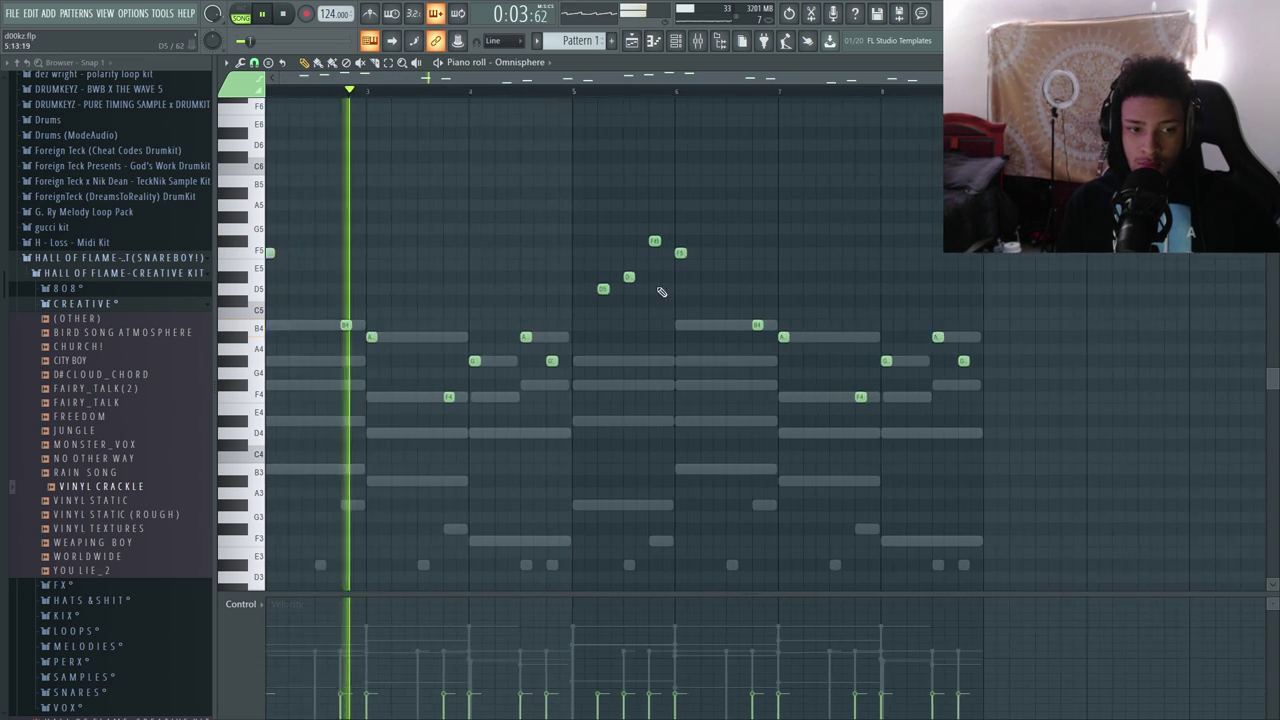
# - Load the Daiquiri Music Box patch from Keyscape Creative's Bells and Vibes category in the first Omnisphere channel
pyautogui.scroll(-1, 745, 282)
pyautogui.press('F7')
pyautogui.click(516, 356)
pyautogui.press('space')
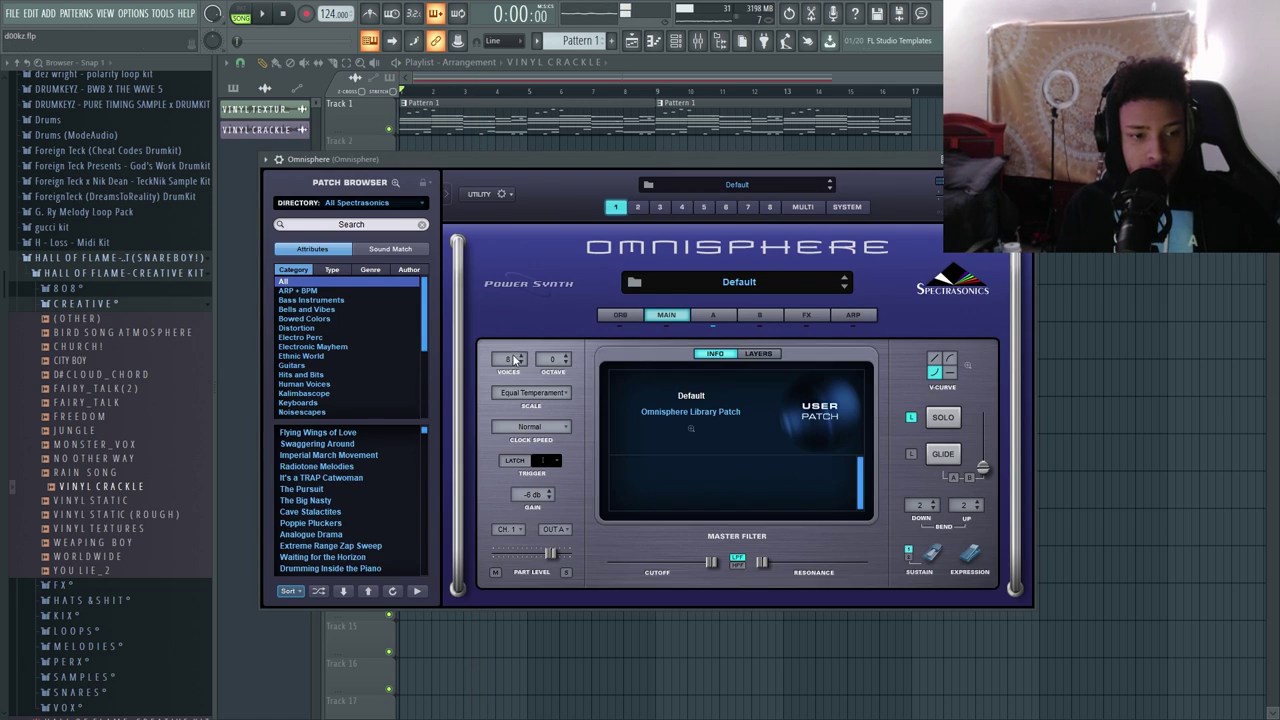
pyautogui.click(368, 203)
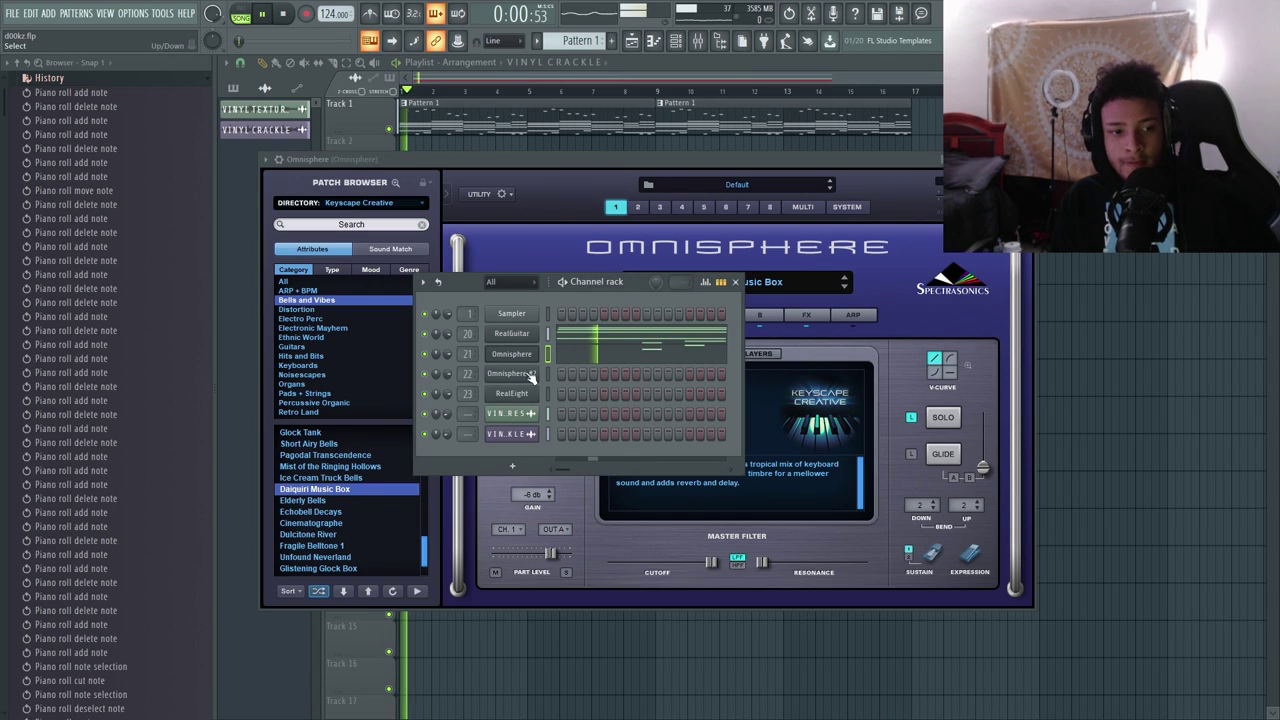
# - Load the Cinematographe patch in the first Omnisphere channel and play it with the beat
pyautogui.press('space')
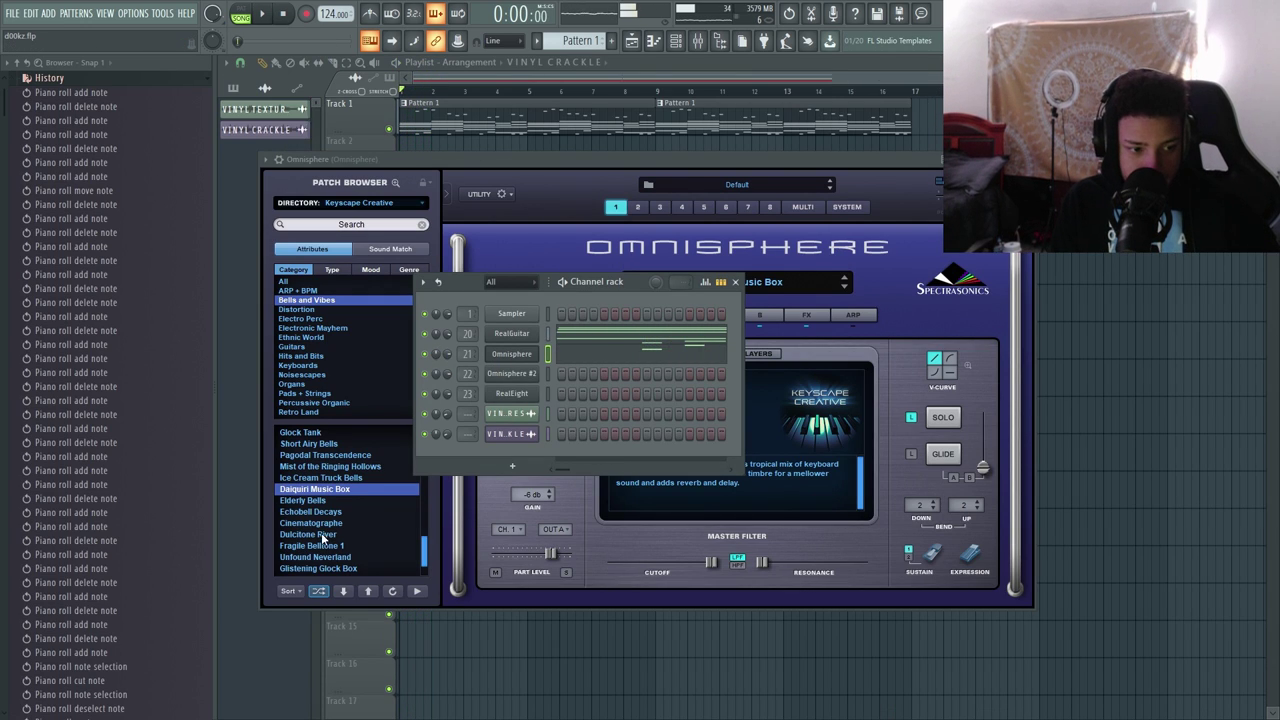
pyautogui.click(319, 524)
pyautogui.click(263, 14)
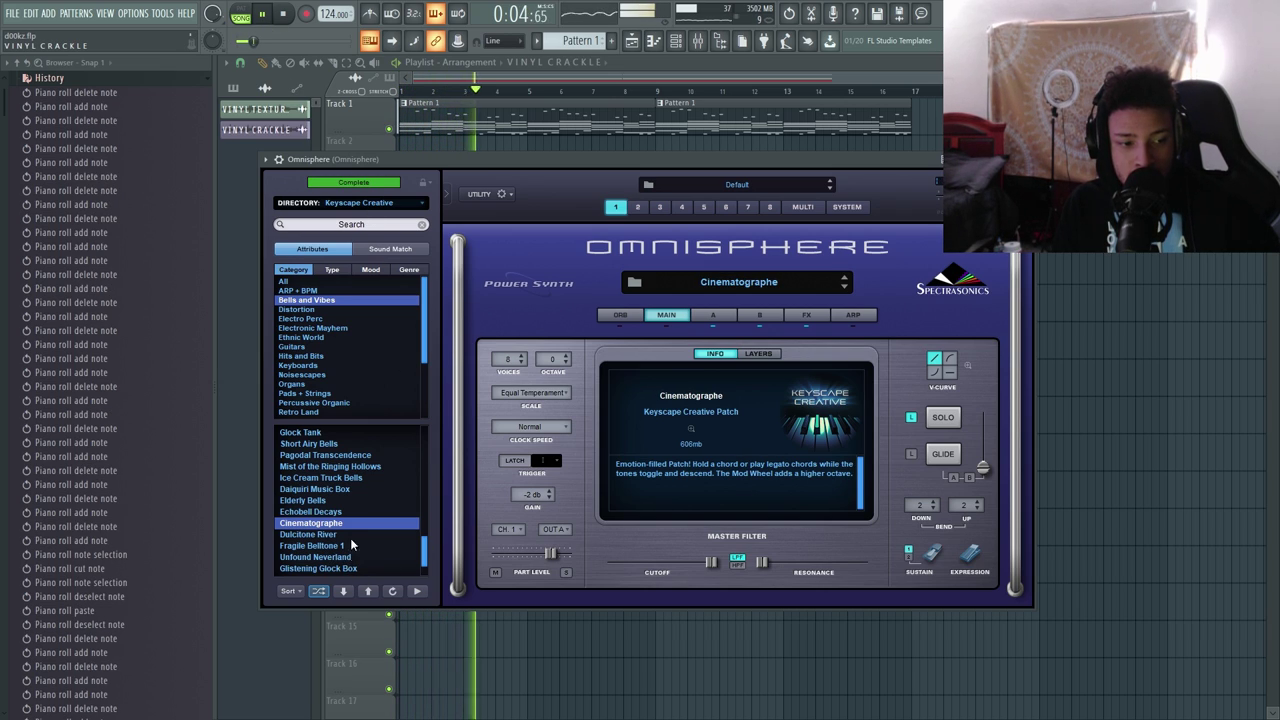
# - Fill the first three effect slots of the Omnisphere mixer insert, with unstable in slot 2 and Fruity Flangus in slot 3
pyautogui.click(677, 44)
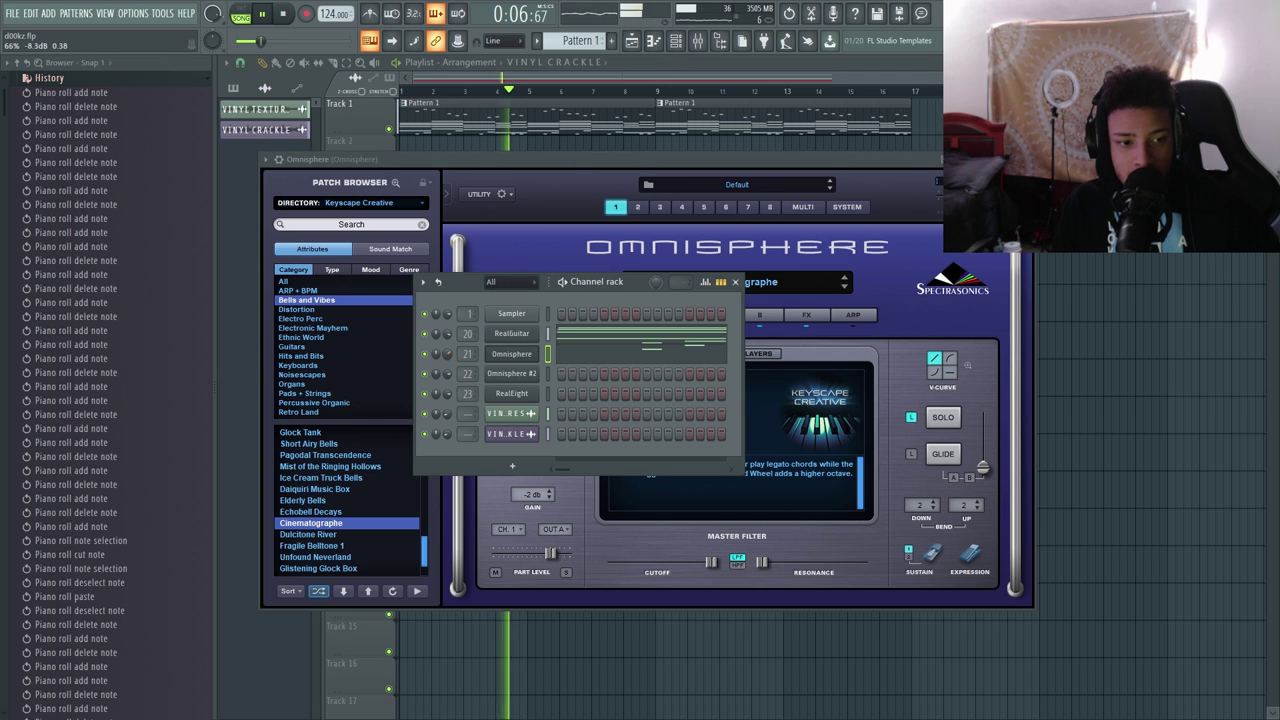
pyautogui.press('F9')
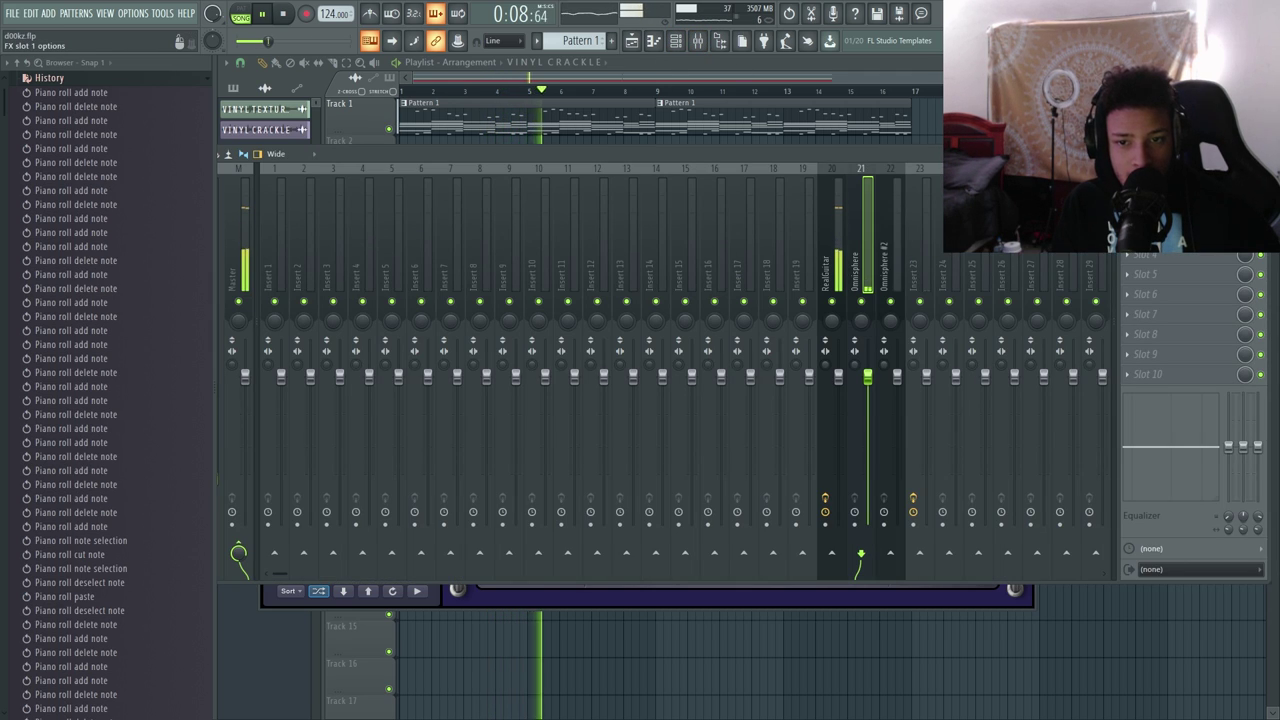
pyautogui.click(1128, 194)
pyautogui.click(960, 144)
pyautogui.click(1128, 214)
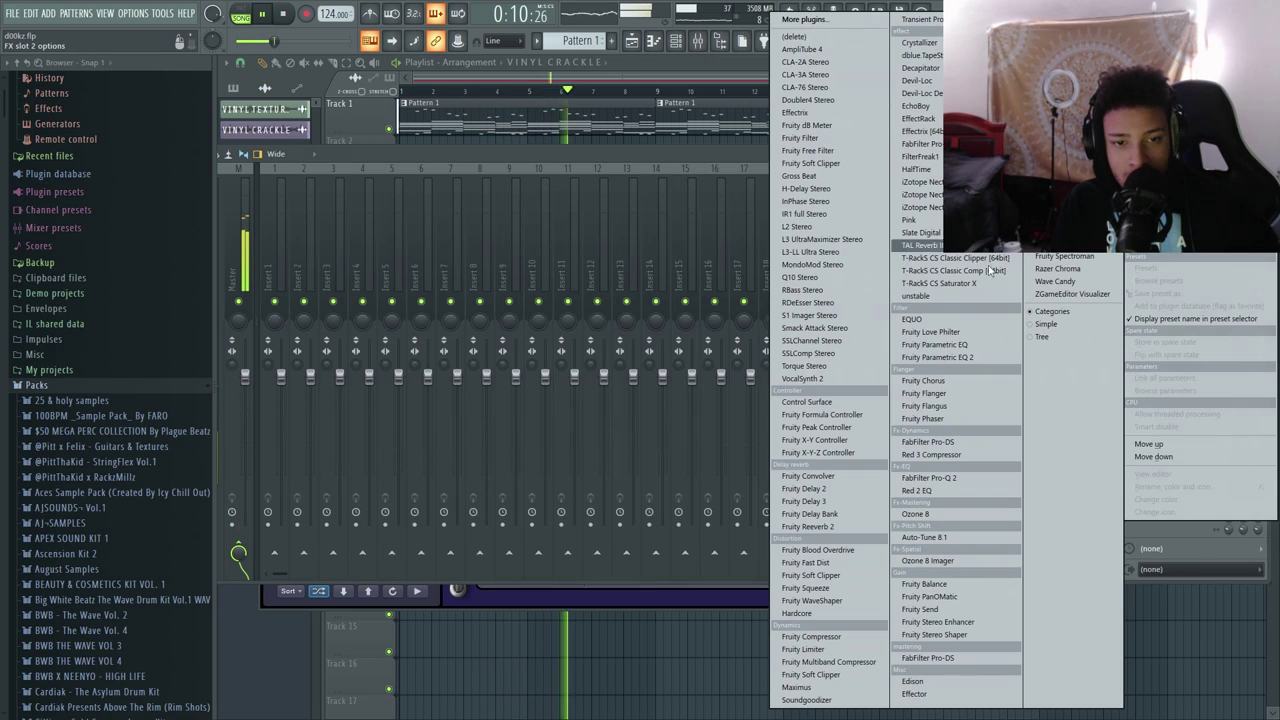
pyautogui.click(916, 296)
pyautogui.click(1180, 234)
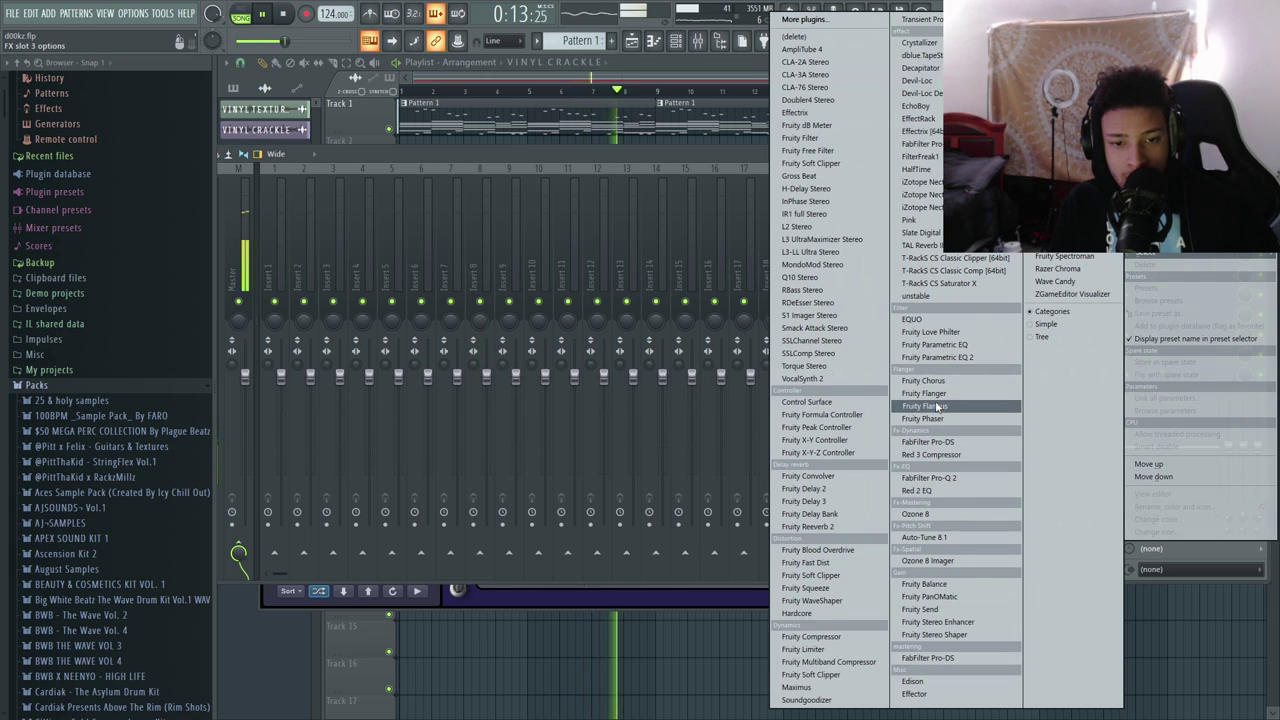
pyautogui.click(910, 406)
# - Add Fruity Delay 3 to slot 4 of the Omnisphere insert and adjust its feedback settings
pyautogui.click(538, 230)
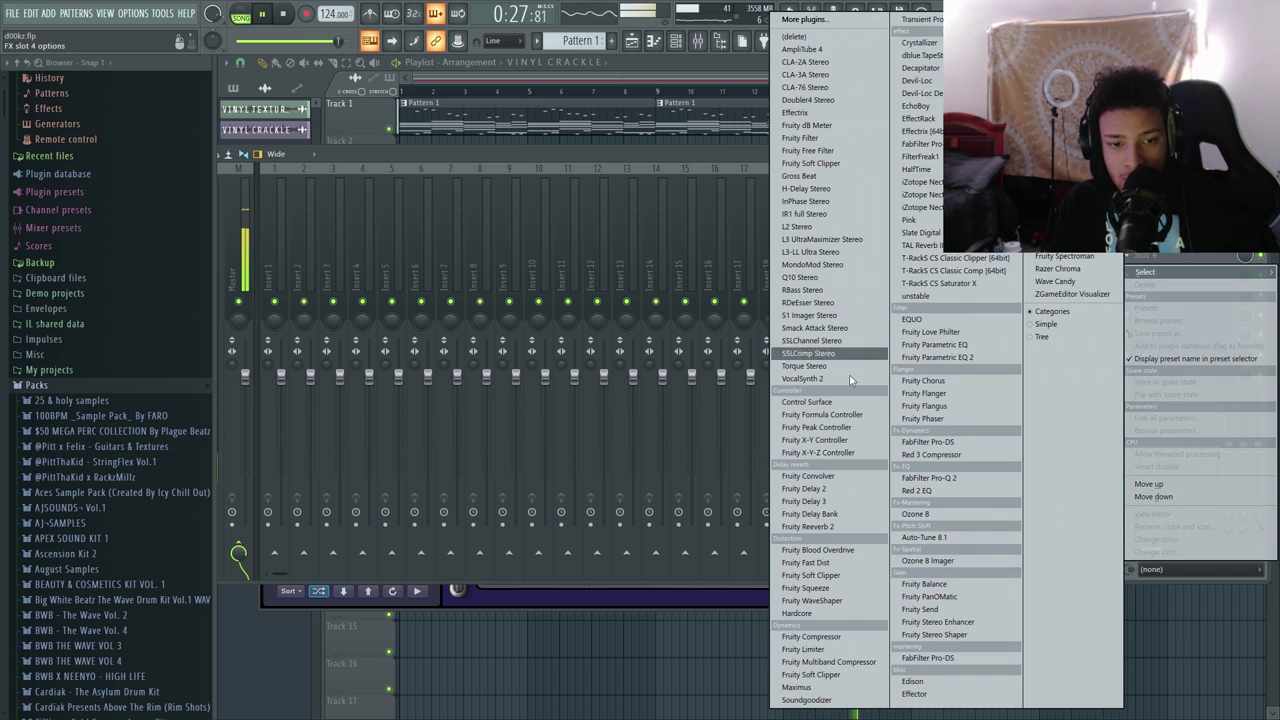
pyautogui.click(822, 502)
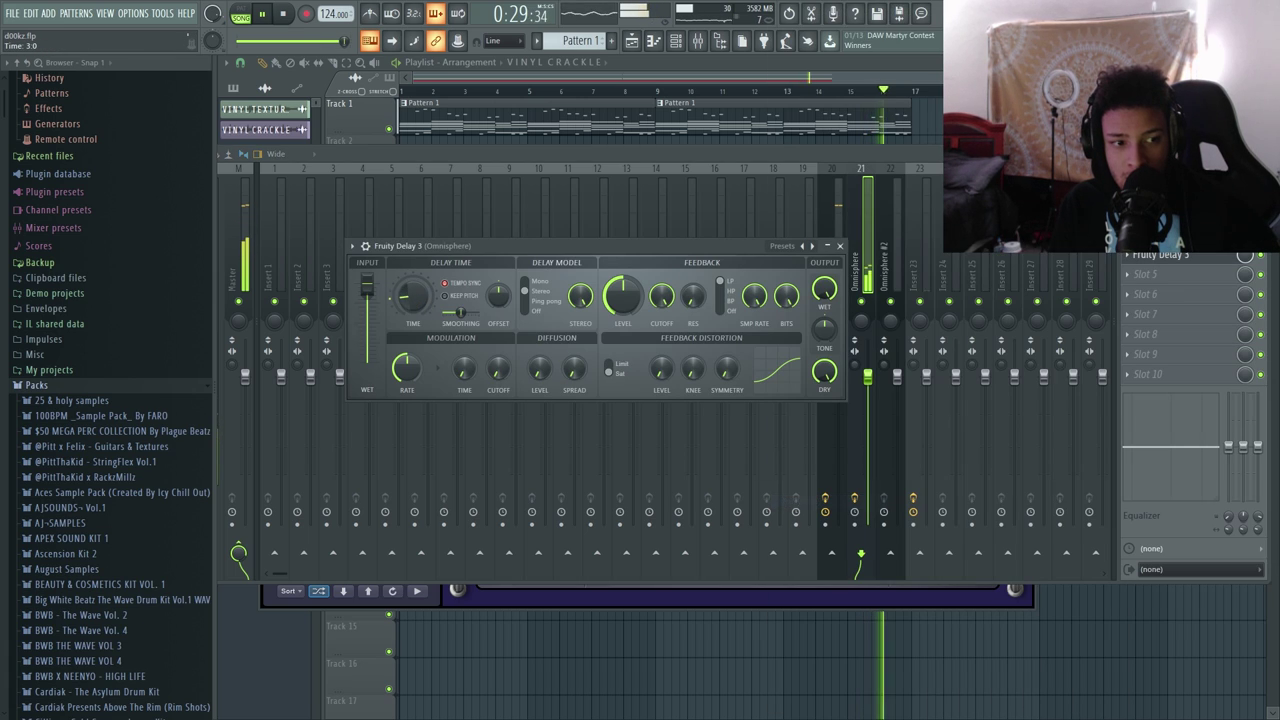
pyautogui.click(731, 289)
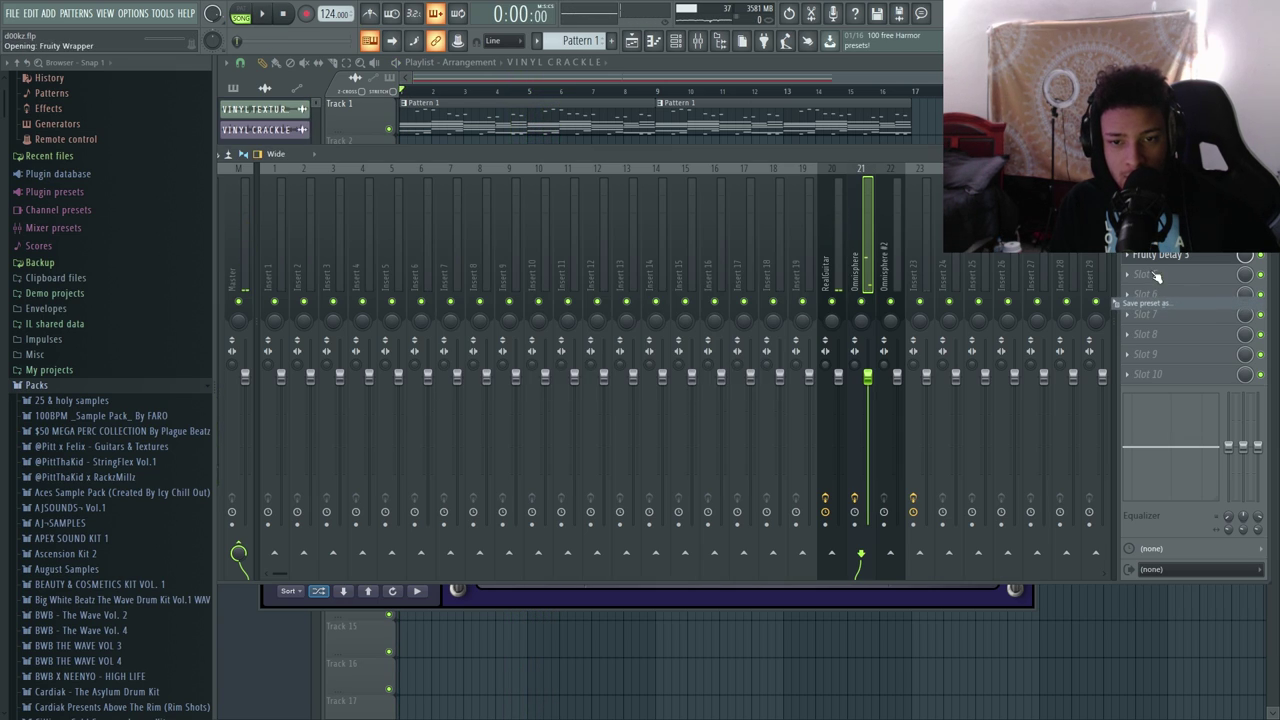
# - Copy the unstable effect from slot 2 to slot 5 and create an automation clip for Fruity Delay 3's mix level
pyautogui.click(1127, 275)
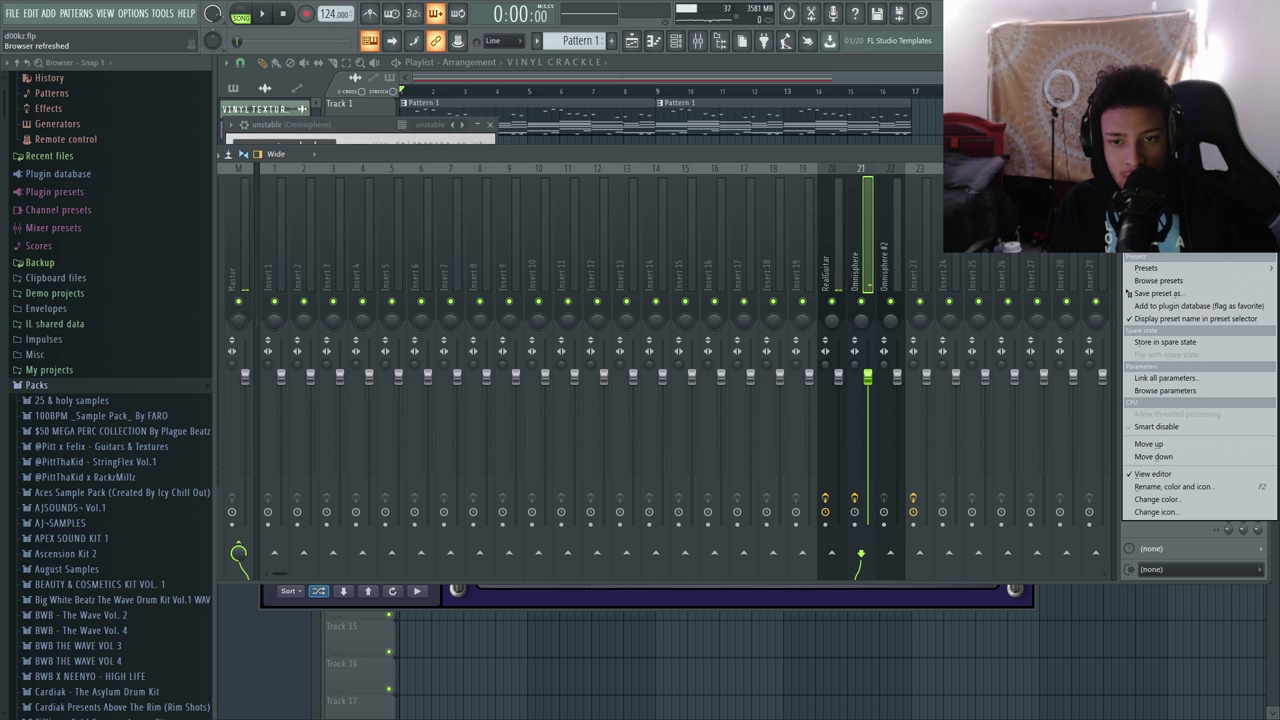
pyautogui.press('Escape')
pyautogui.press('space')
pyautogui.click(1208, 277)
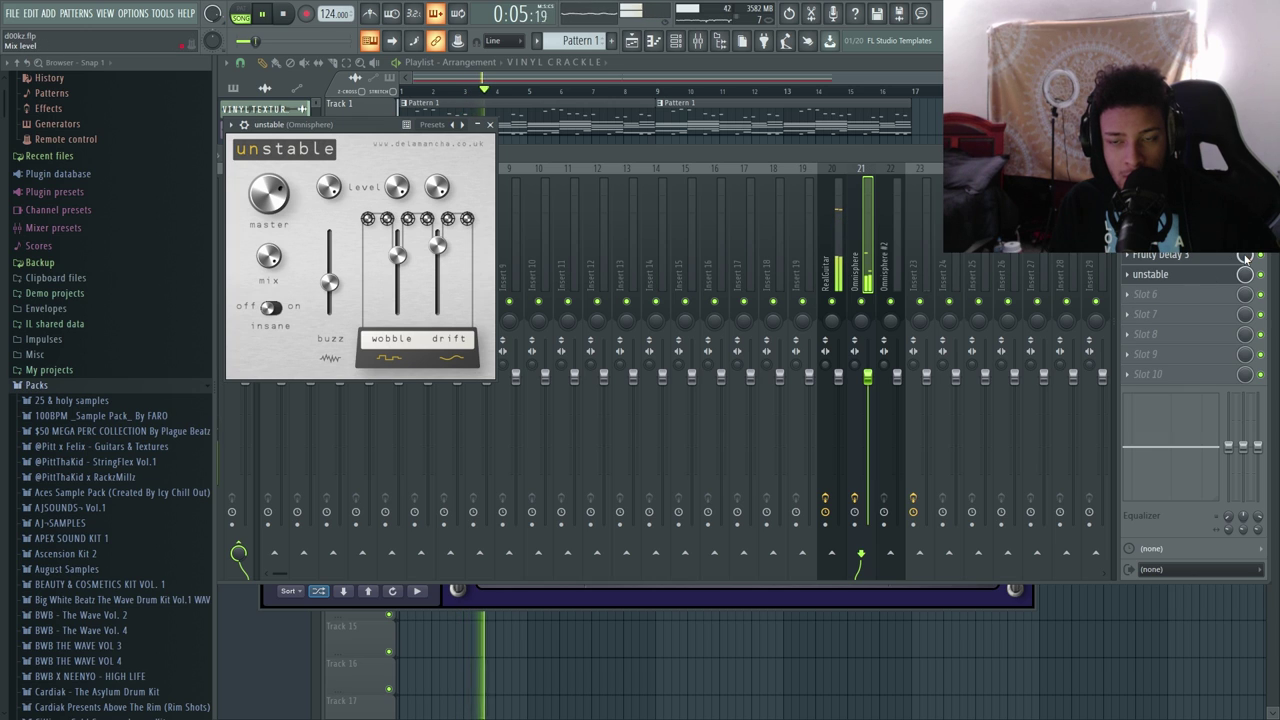
pyautogui.click(1245, 274)
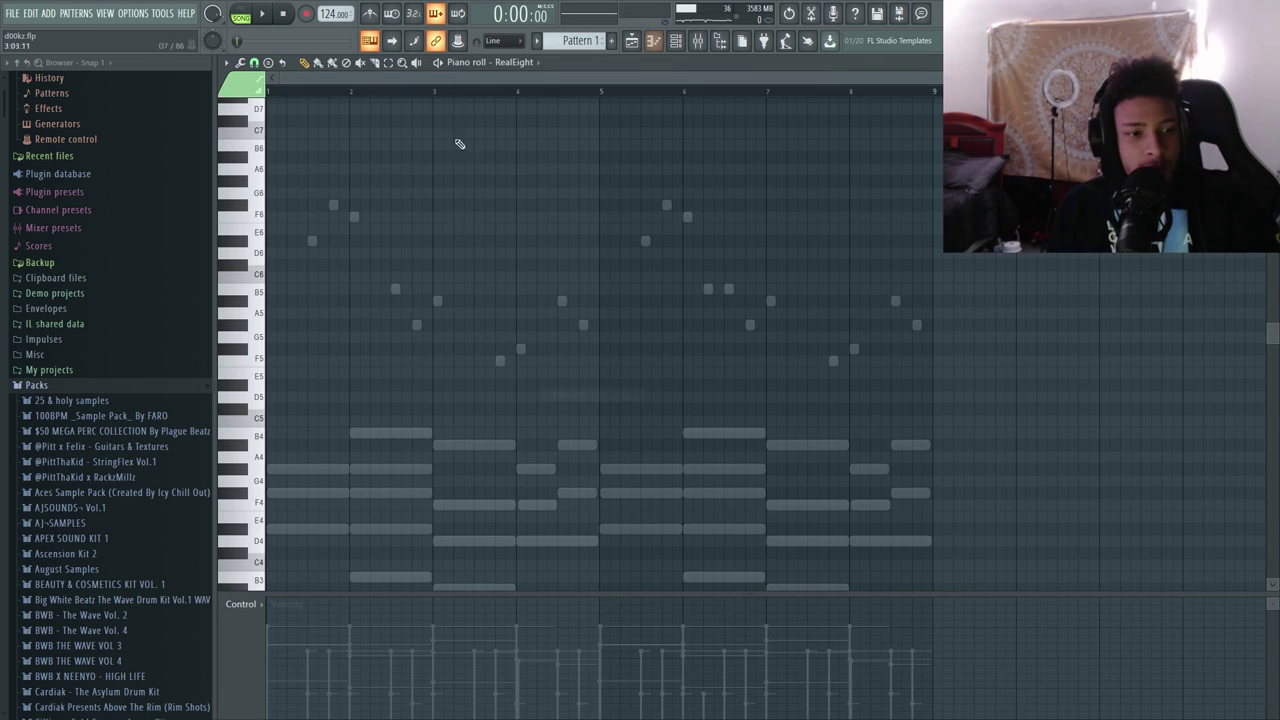
# - Draw a one-bar G#4 note in bar 1 of the RealEight channel and play it
pyautogui.scroll(-3, 303, 424)
pyautogui.scroll(3, 303, 424)
pyautogui.moveTo(479, 82); pyautogui.dragTo(295, 90)
pyautogui.scroll(-4, 329, 297)
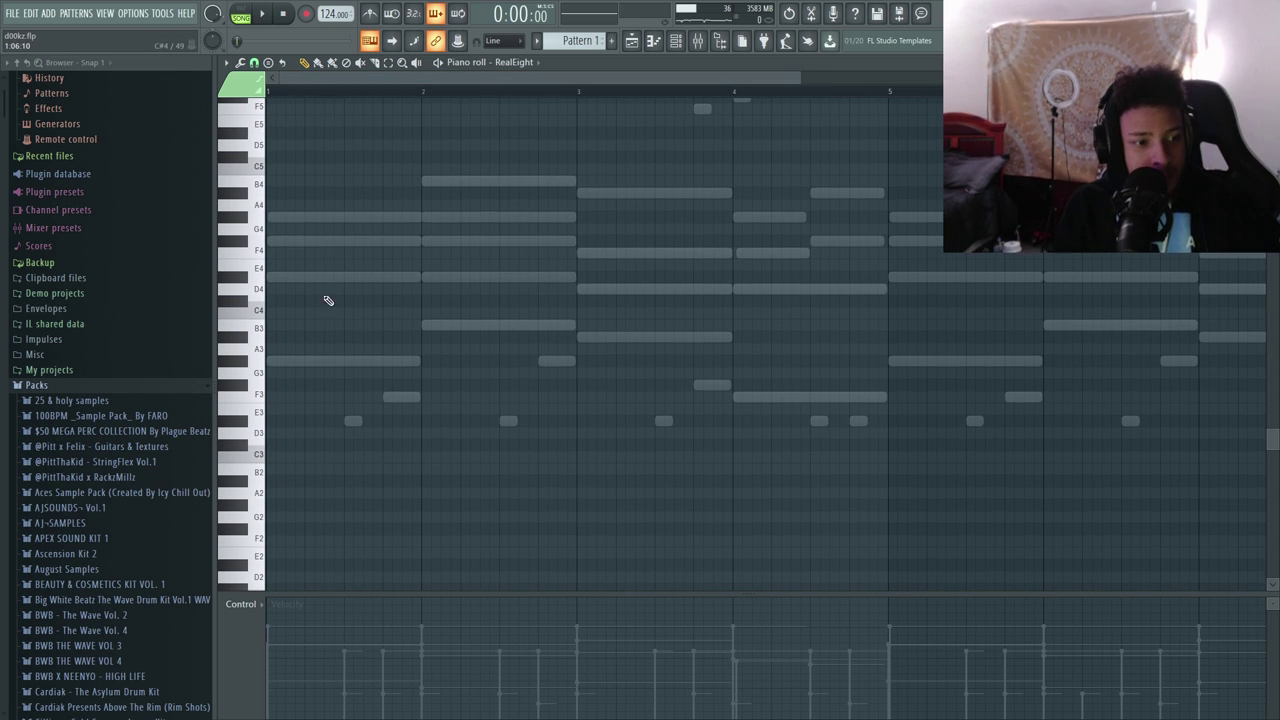
pyautogui.press('space')
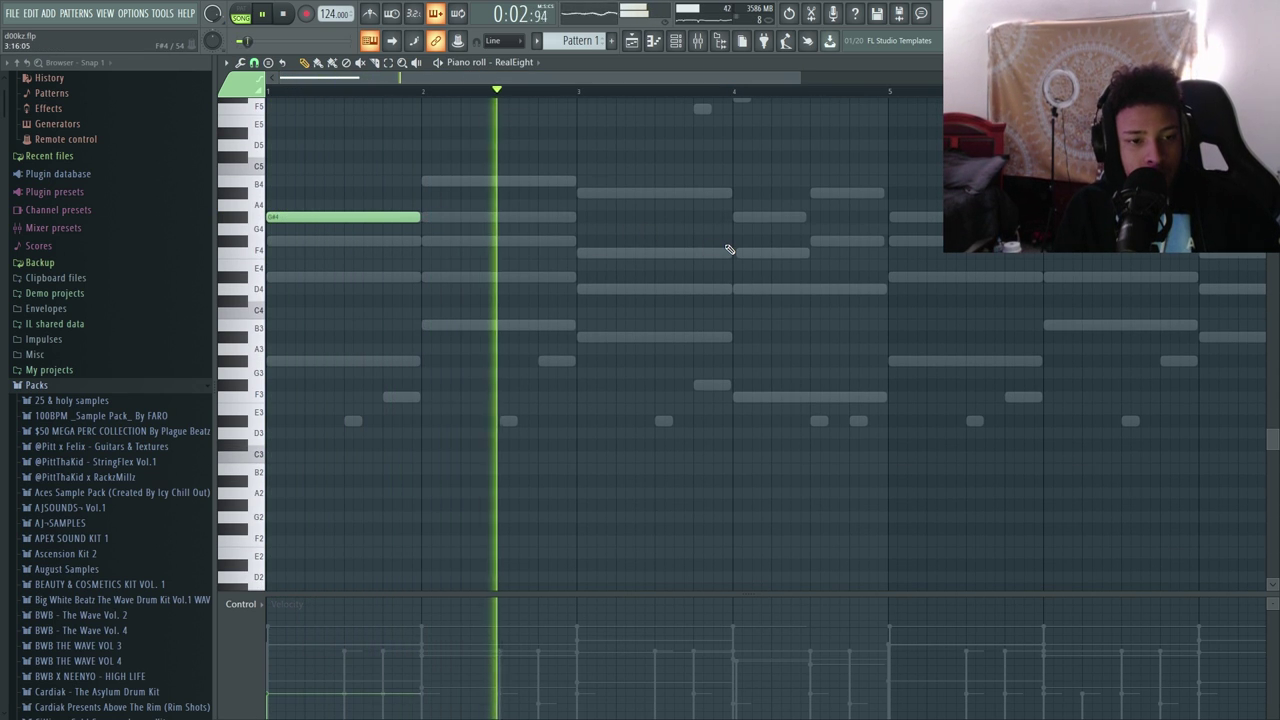
# - Add a one-bar G#3 note in bar 5 of RealEight and play the part
pyautogui.scroll(2, 740, 225)
pyautogui.click(901, 351)
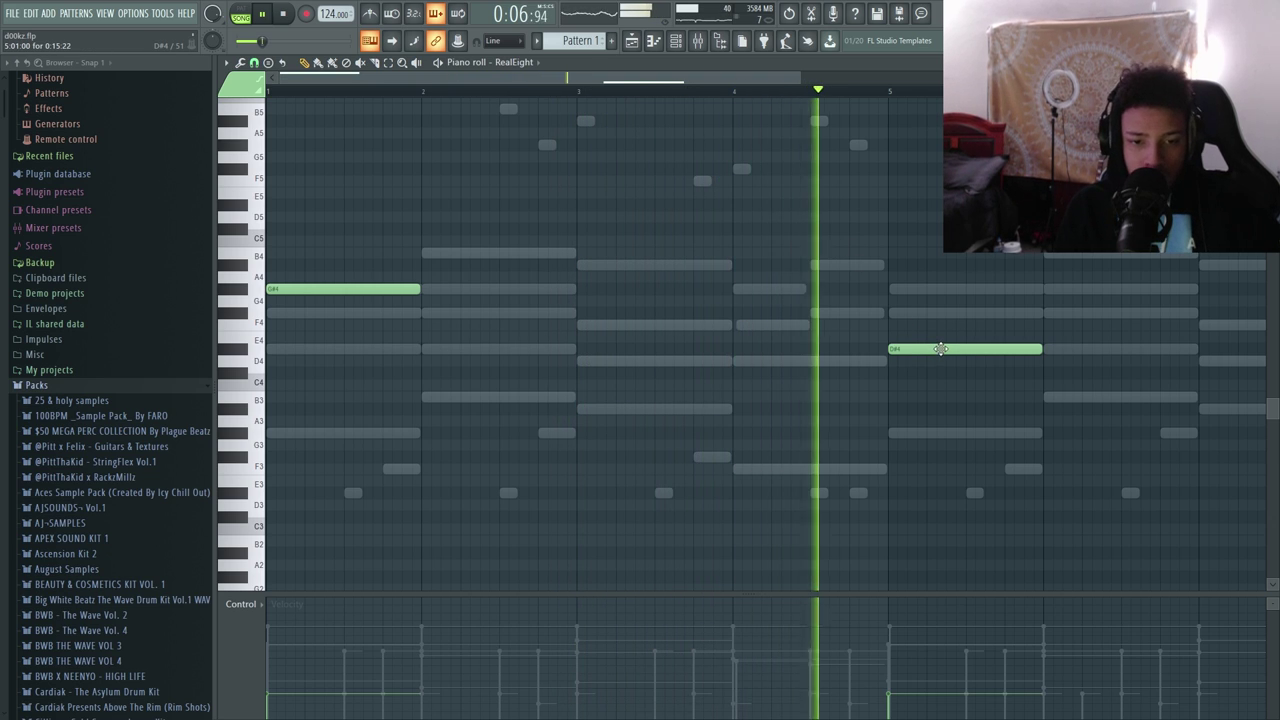
pyautogui.press('space')
pyautogui.moveTo(944, 347); pyautogui.dragTo(891, 432)
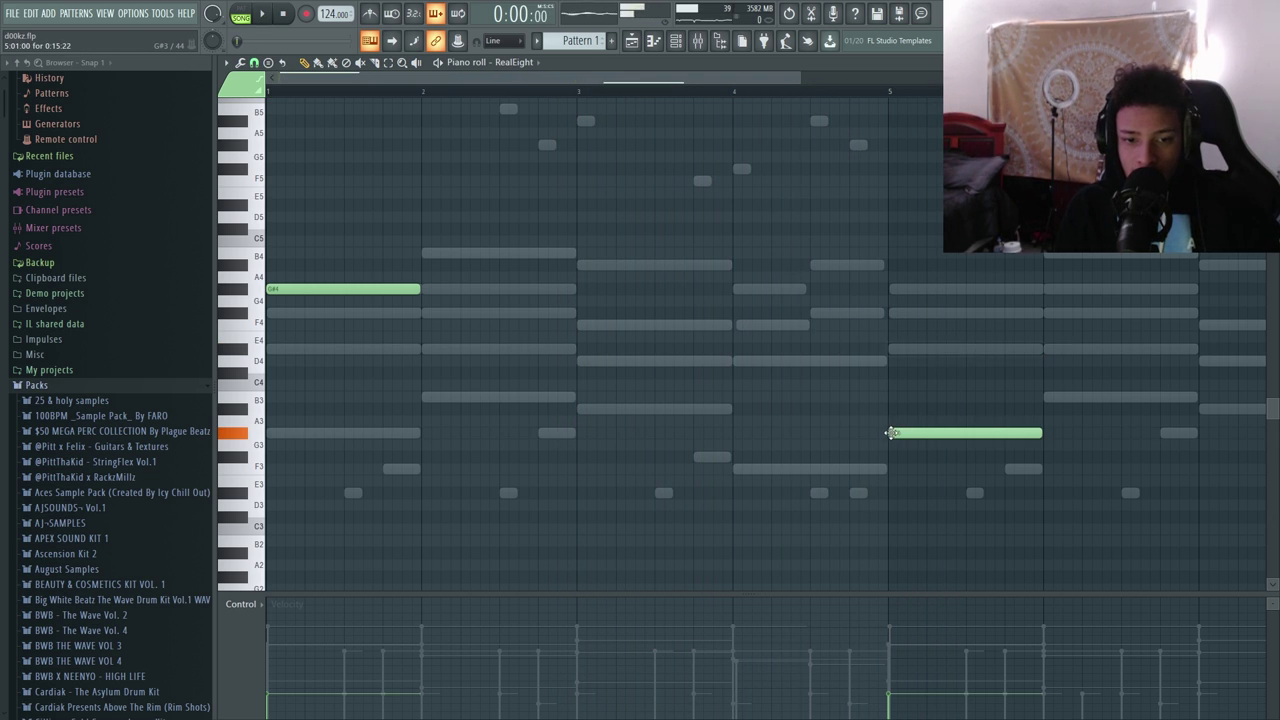
pyautogui.press('space')
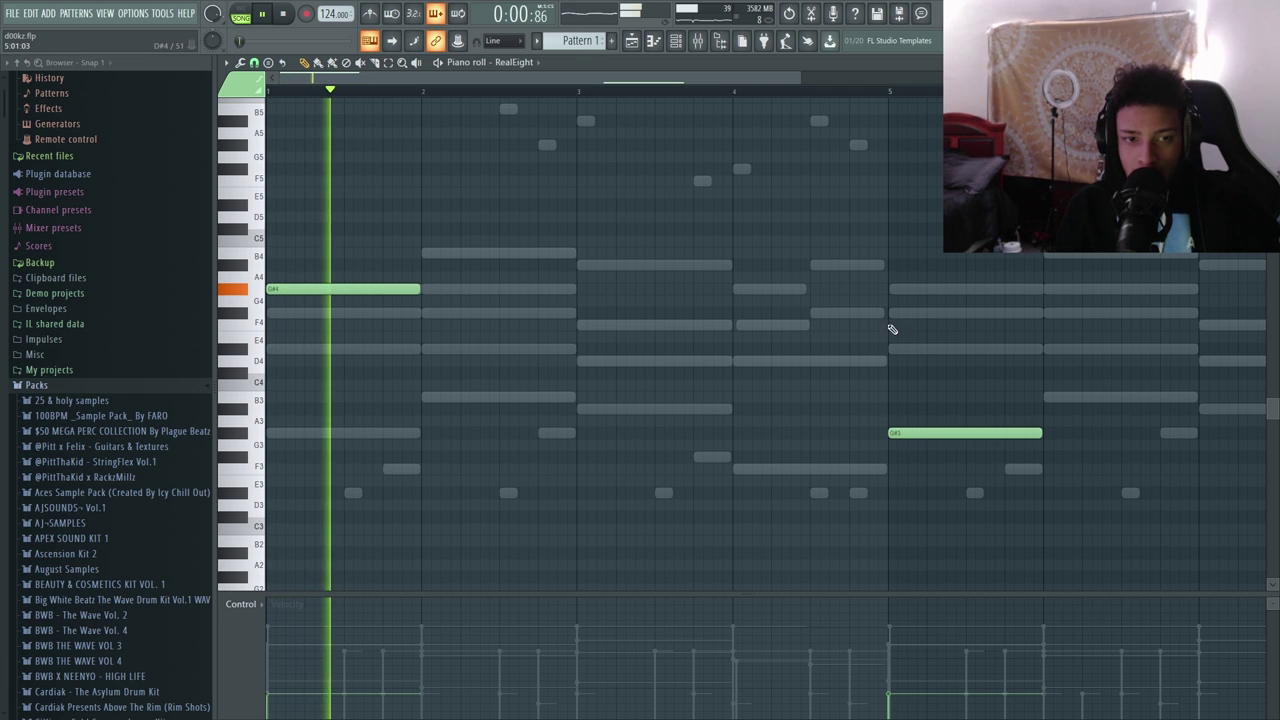
pyautogui.click(676, 44)
pyautogui.press('space')
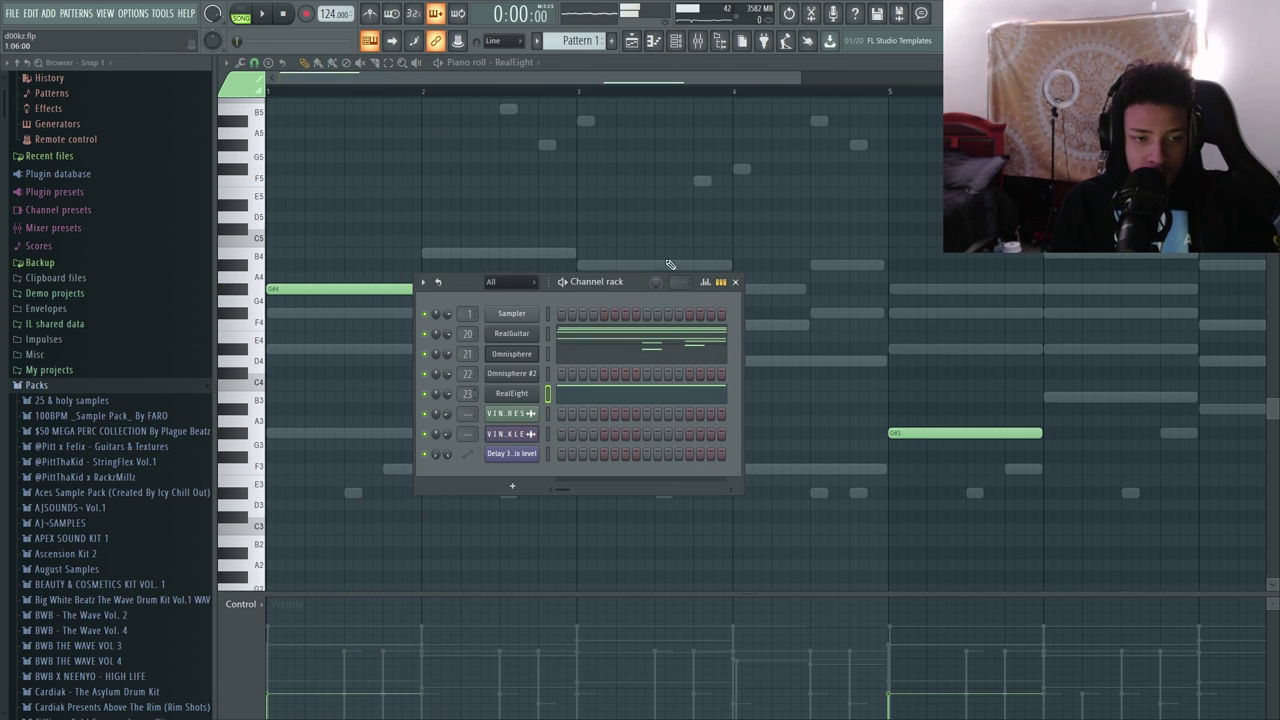
# - Apply the Low Cut Brickwall preset to FabFilter Pro-Q 2 on mixer insert 23 and move the cut to about 485 Hz
pyautogui.click(698, 42)
pyautogui.click(927, 241)
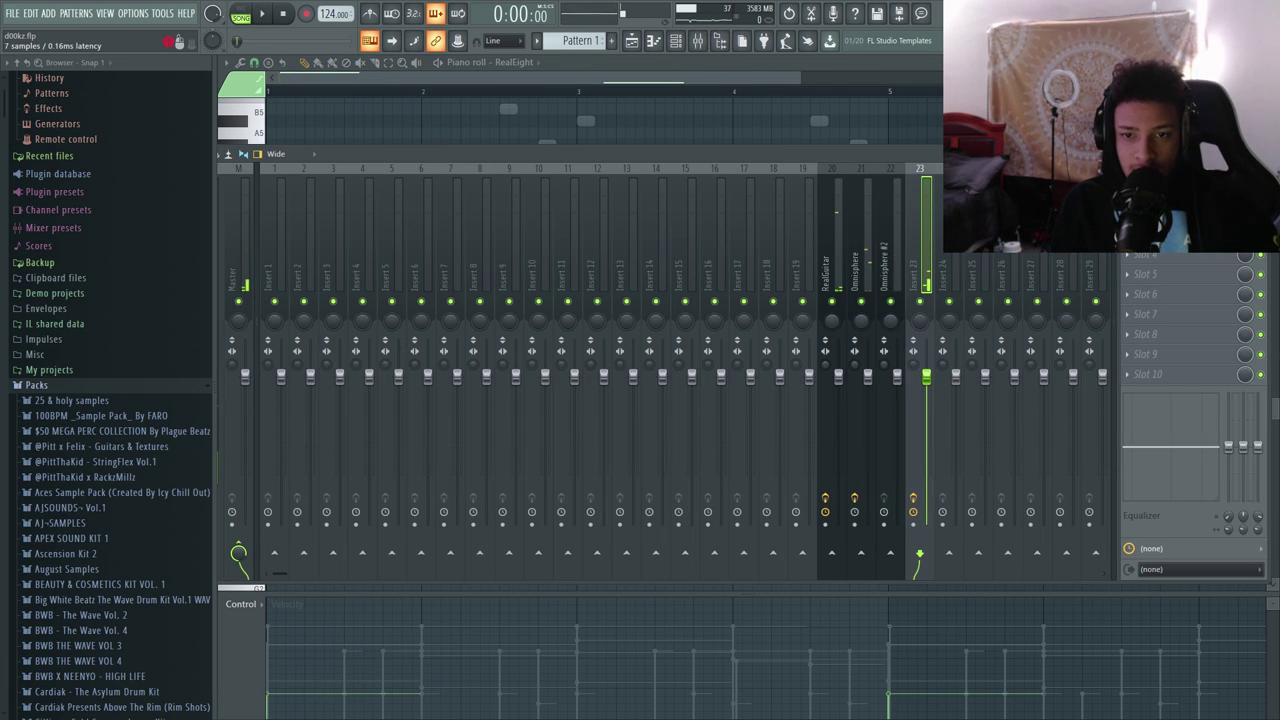
pyautogui.click(1172, 215)
pyautogui.press('space')
pyautogui.click(636, 165)
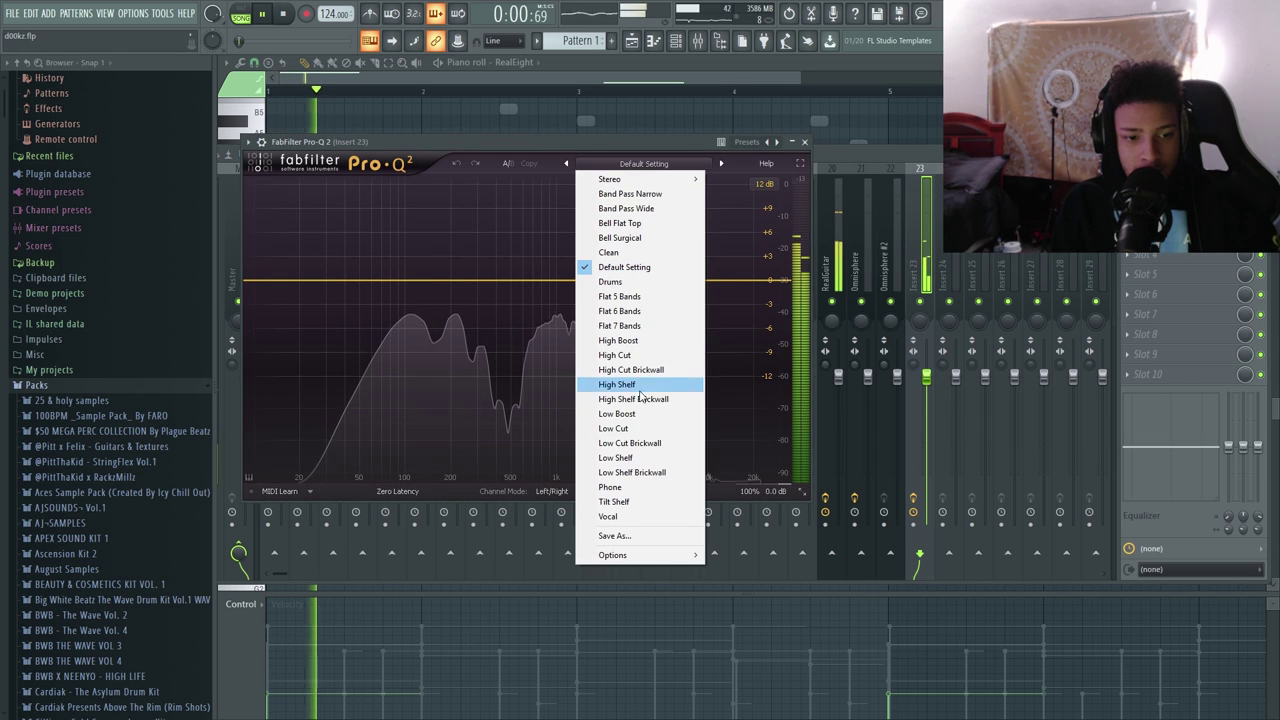
pyautogui.click(641, 443)
pyautogui.moveTo(357, 277); pyautogui.dragTo(509, 291)
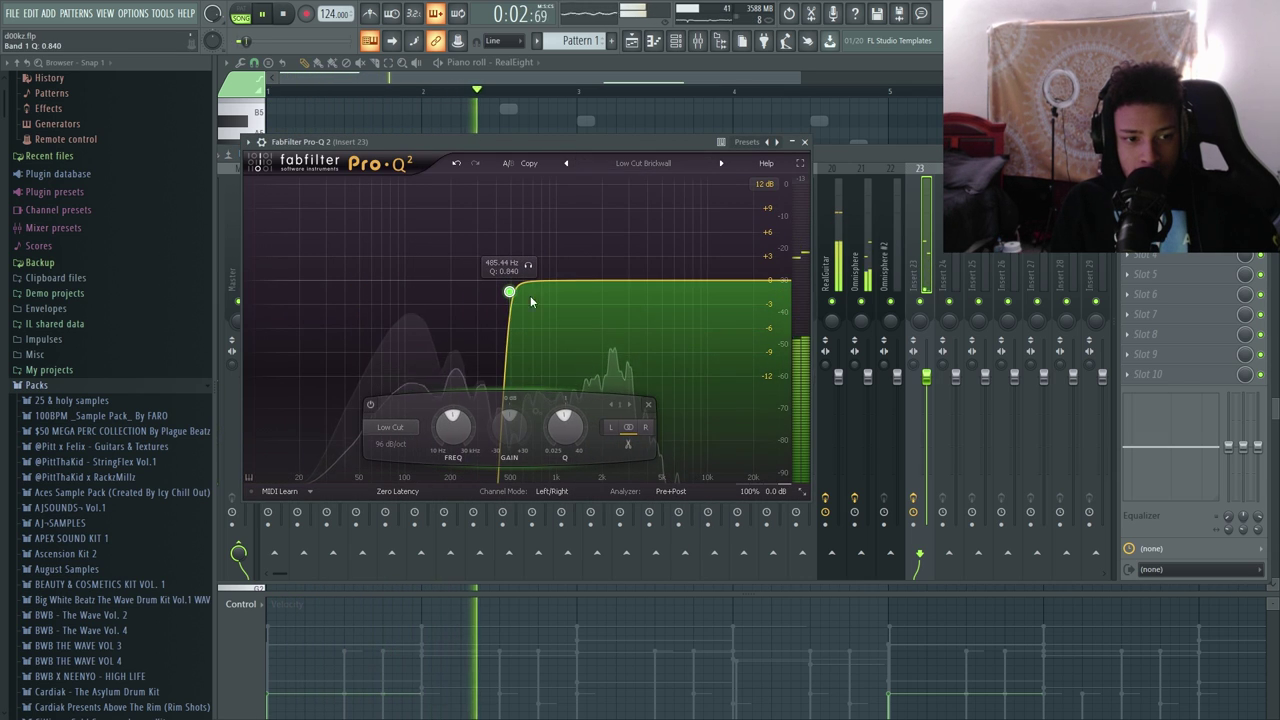
# - Add a bell band boosting about 3 dB near 4064 Hz in the RealEight equalizer while listening
pyautogui.press('space')
pyautogui.press('space')
pyautogui.moveTo(645, 282)
pyautogui.mouseDown()
pyautogui.moveTo(620, 254)
pyautogui.moveTo(650, 258)
pyautogui.mouseUp()
pyautogui.press('space')
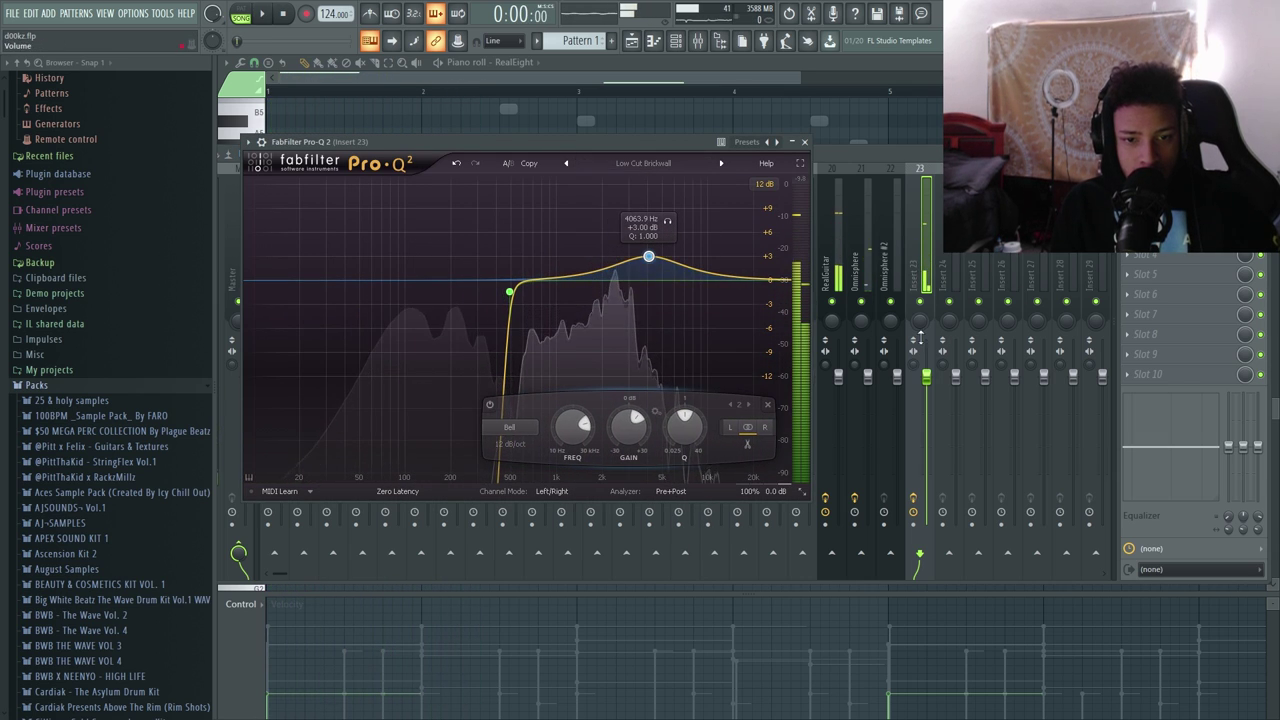
# - Adjust the panning of mixer insert 23 and add S1 Imager Stereo to its slot 3
pyautogui.click(922, 333)
pyautogui.press('space')
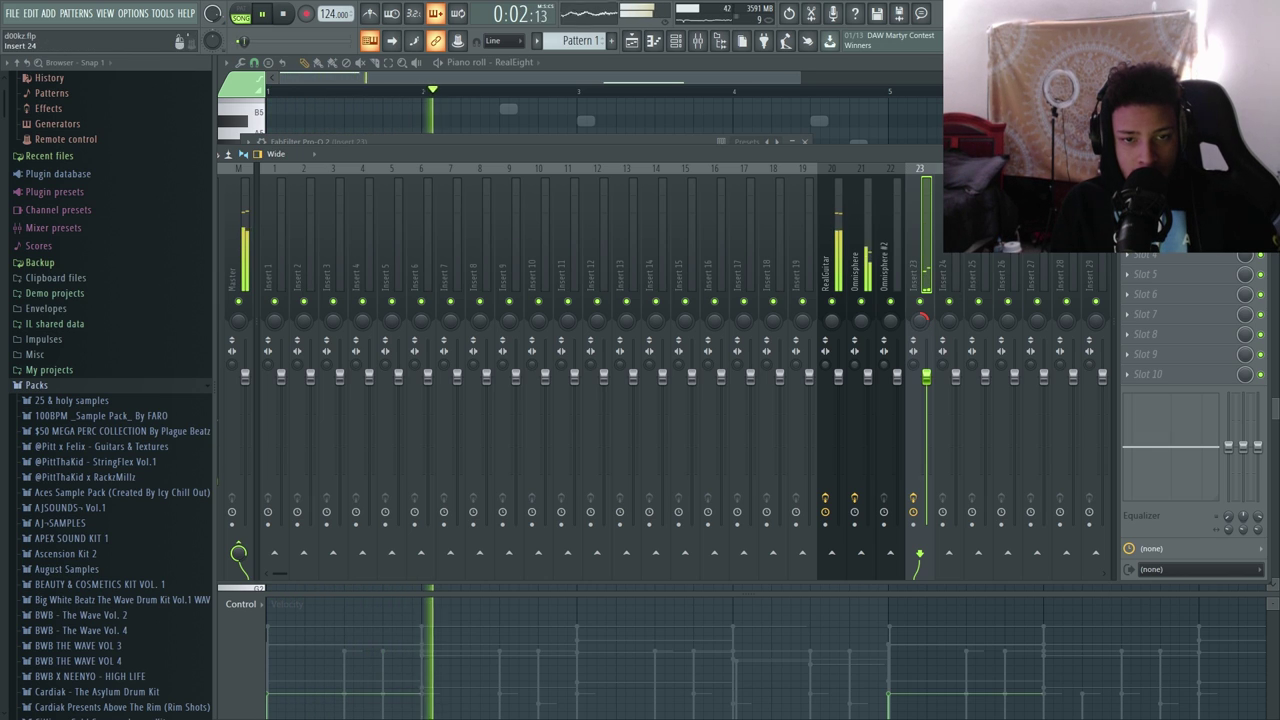
pyautogui.click(1128, 234)
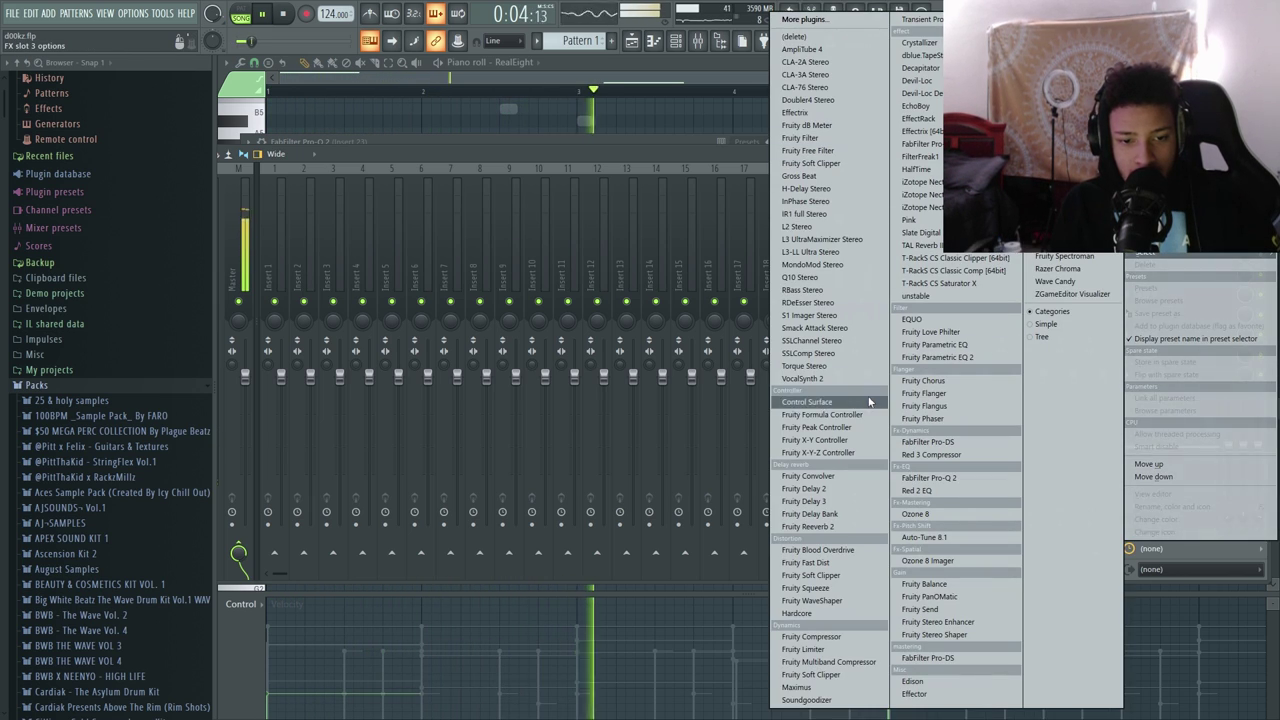
pyautogui.click(809, 315)
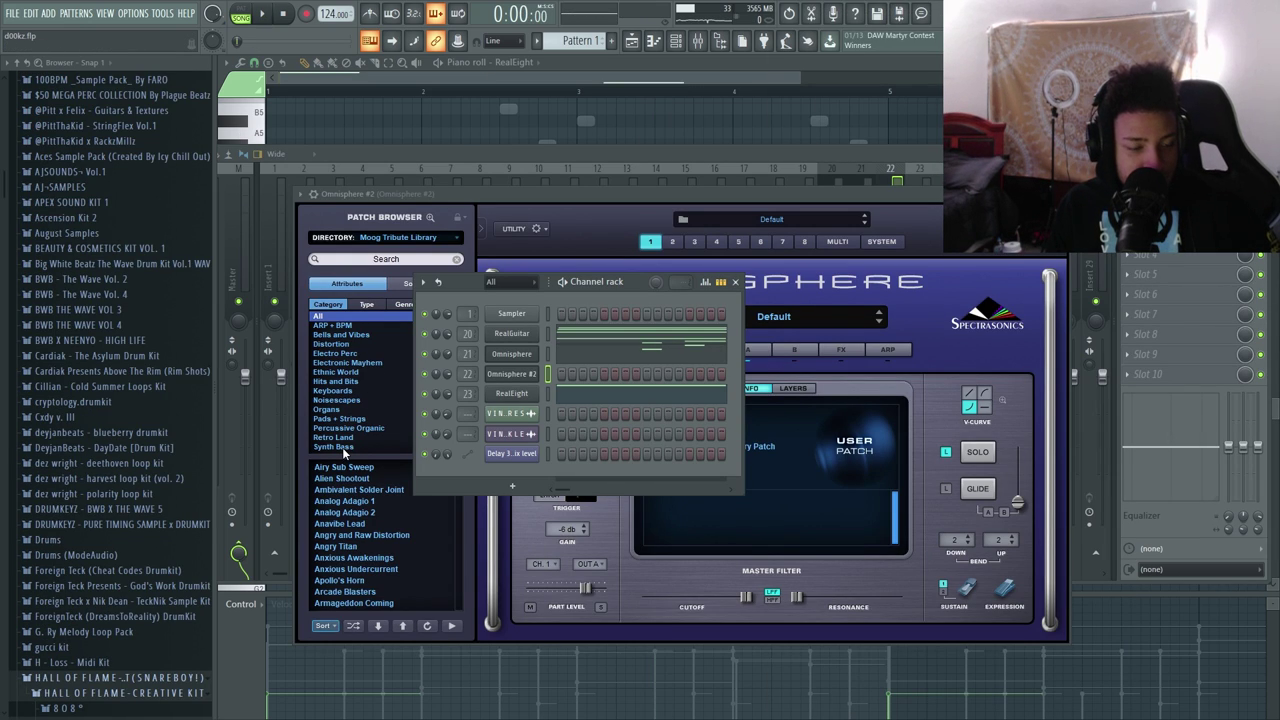
# - In Omnisphere #2's Moog Tribute Library, filter to Synth Bass, audition Both Speeks Workin It and choose Buzz Mountain Bass
pyautogui.click(343, 447)
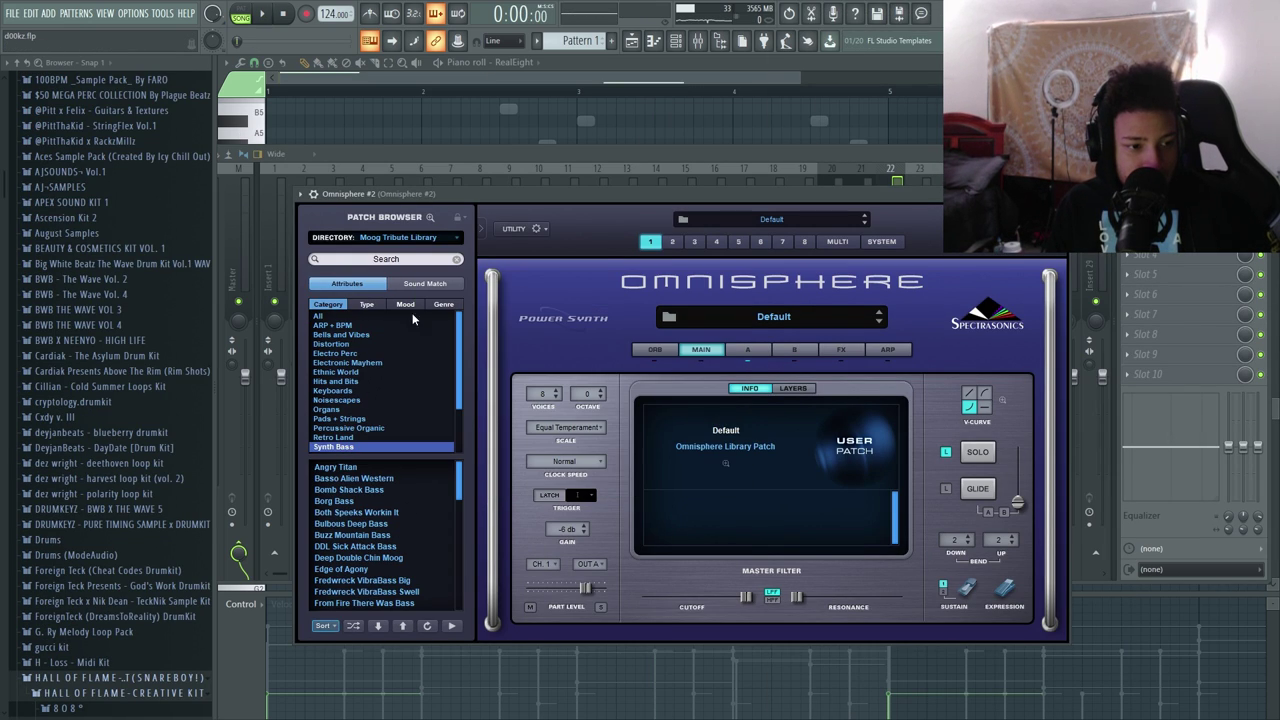
pyautogui.click(676, 42)
pyautogui.moveTo(635, 284); pyautogui.dragTo(639, 274)
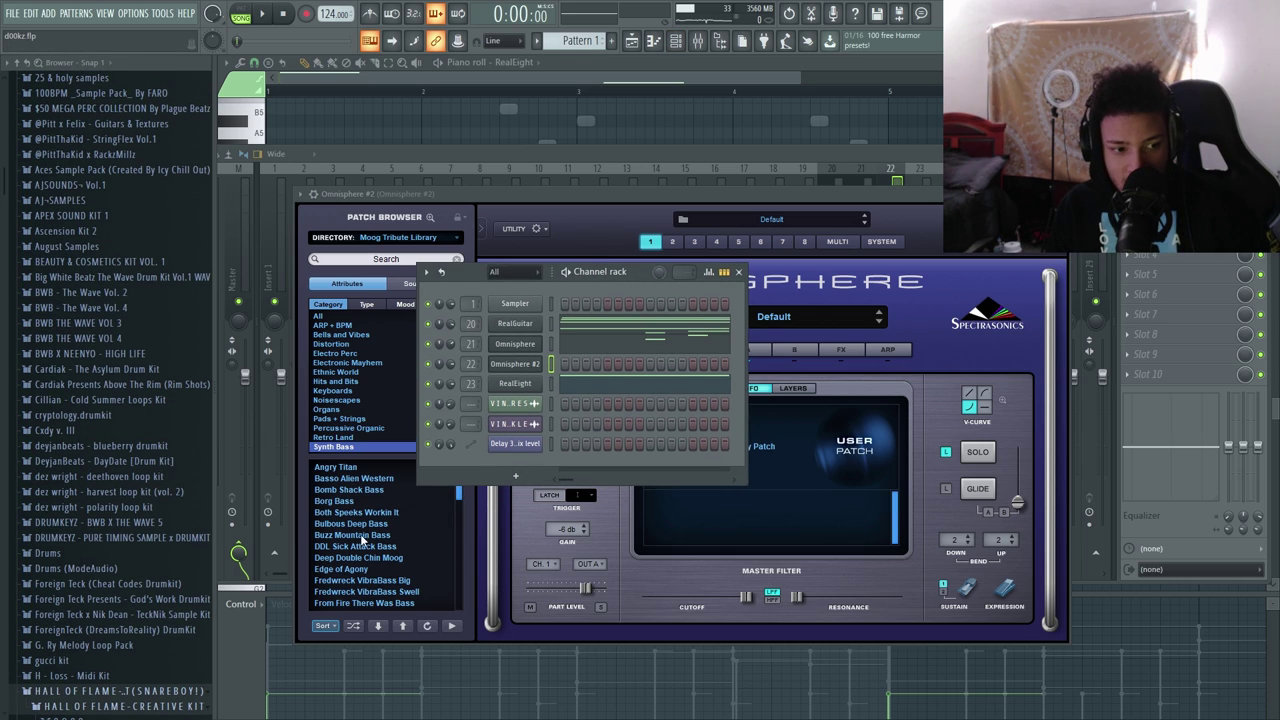
pyautogui.click(365, 513)
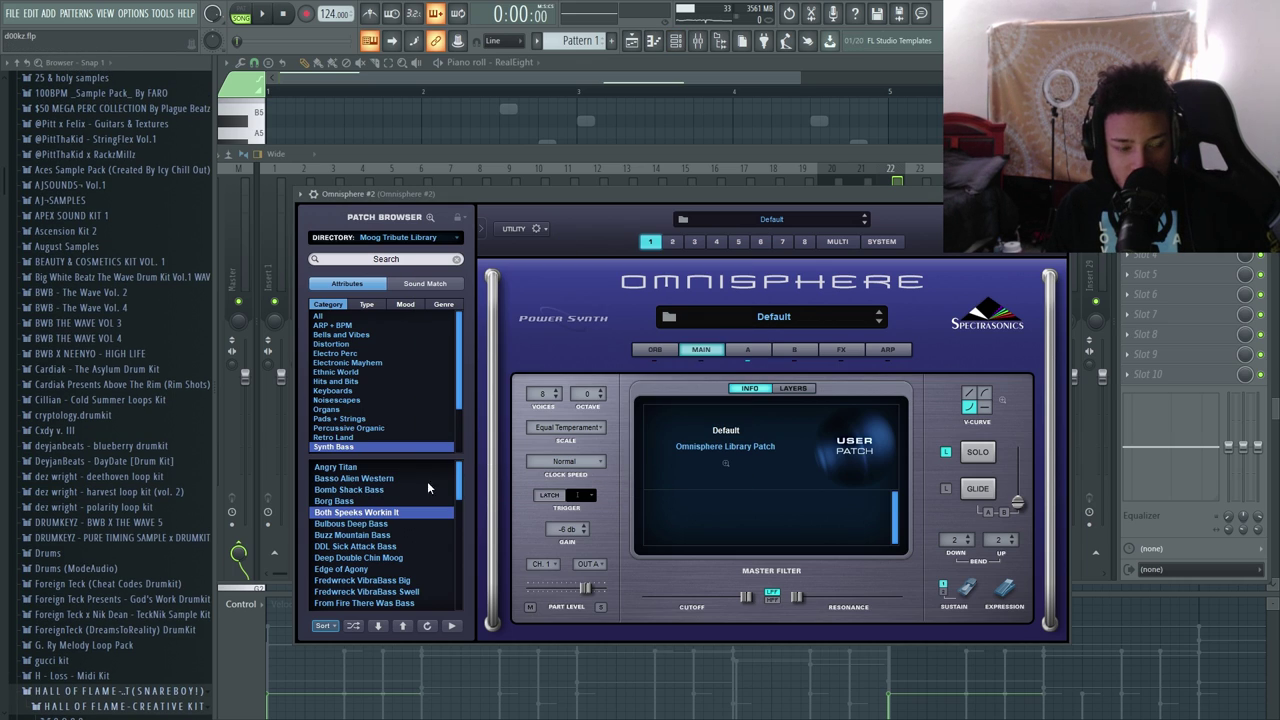
pyautogui.click(680, 41)
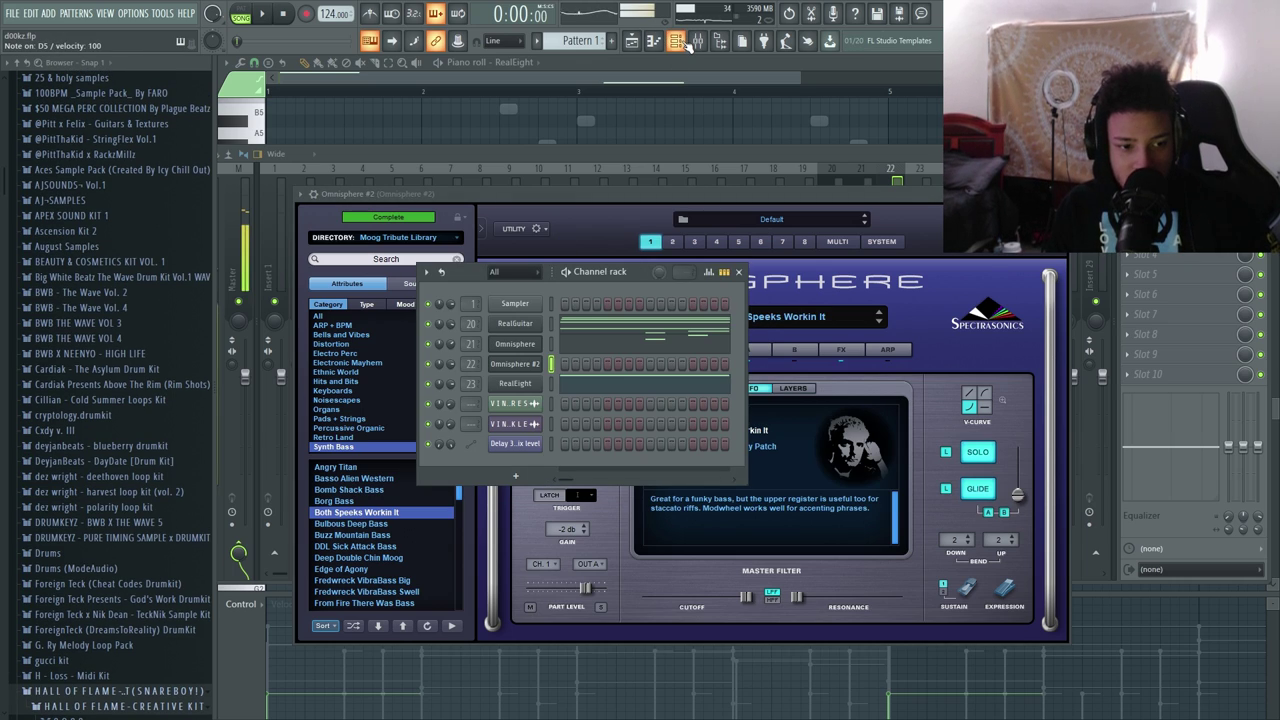
pyautogui.click(404, 537)
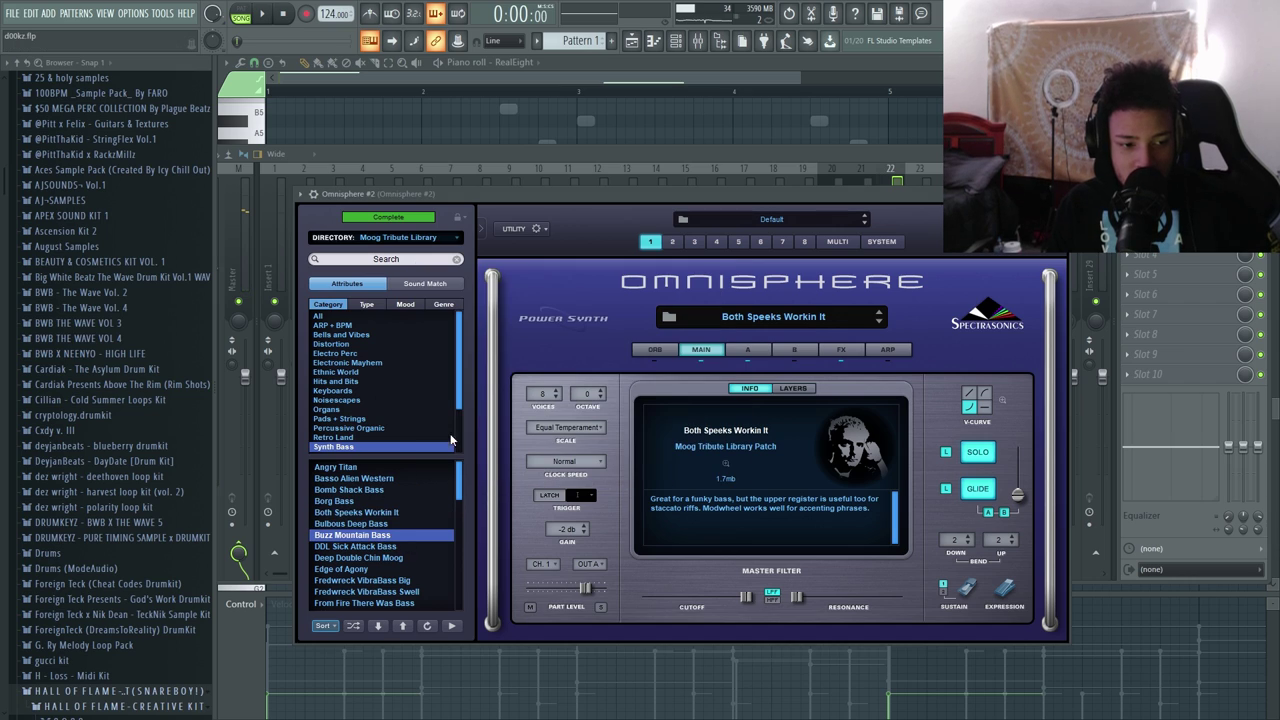
# - Draw one-bar Omnisphere #2 bass notes in bars 1 to 4: G#3, B3, A#3 and F3
pyautogui.click(680, 45)
pyautogui.click(632, 361)
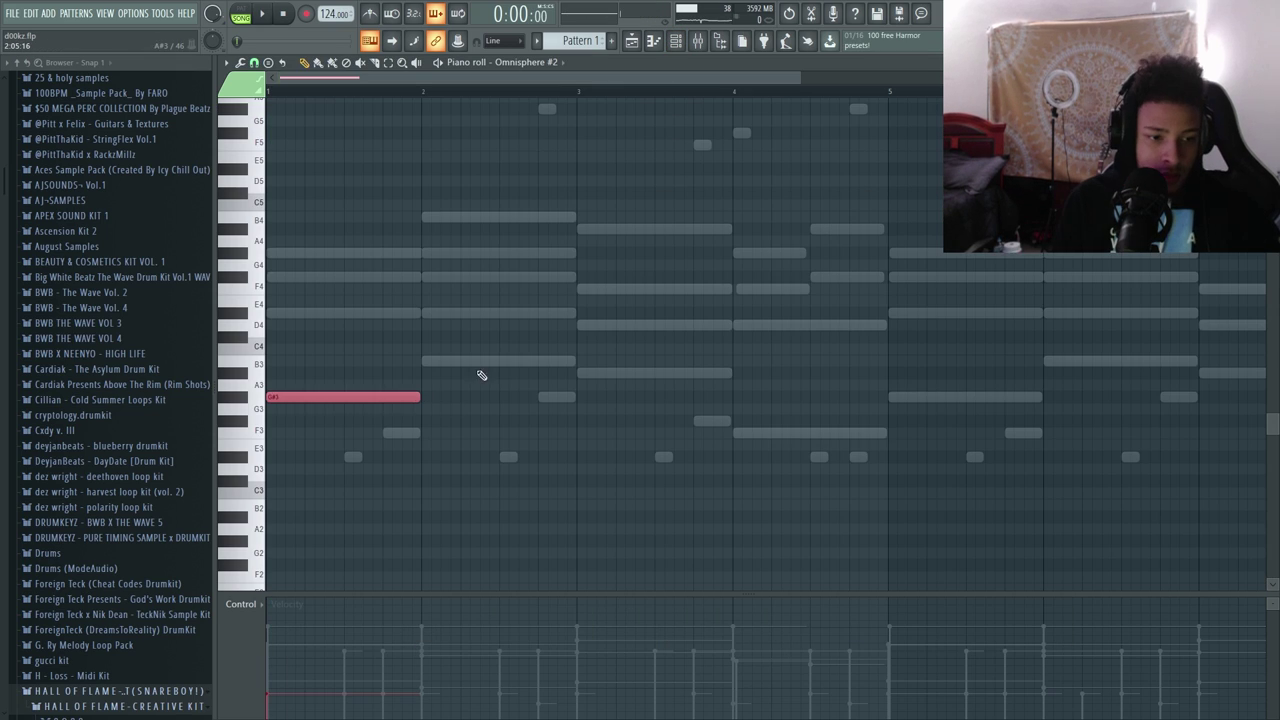
pyautogui.click(424, 360)
pyautogui.moveTo(578, 384); pyautogui.dragTo(579, 372)
pyautogui.click(733, 432)
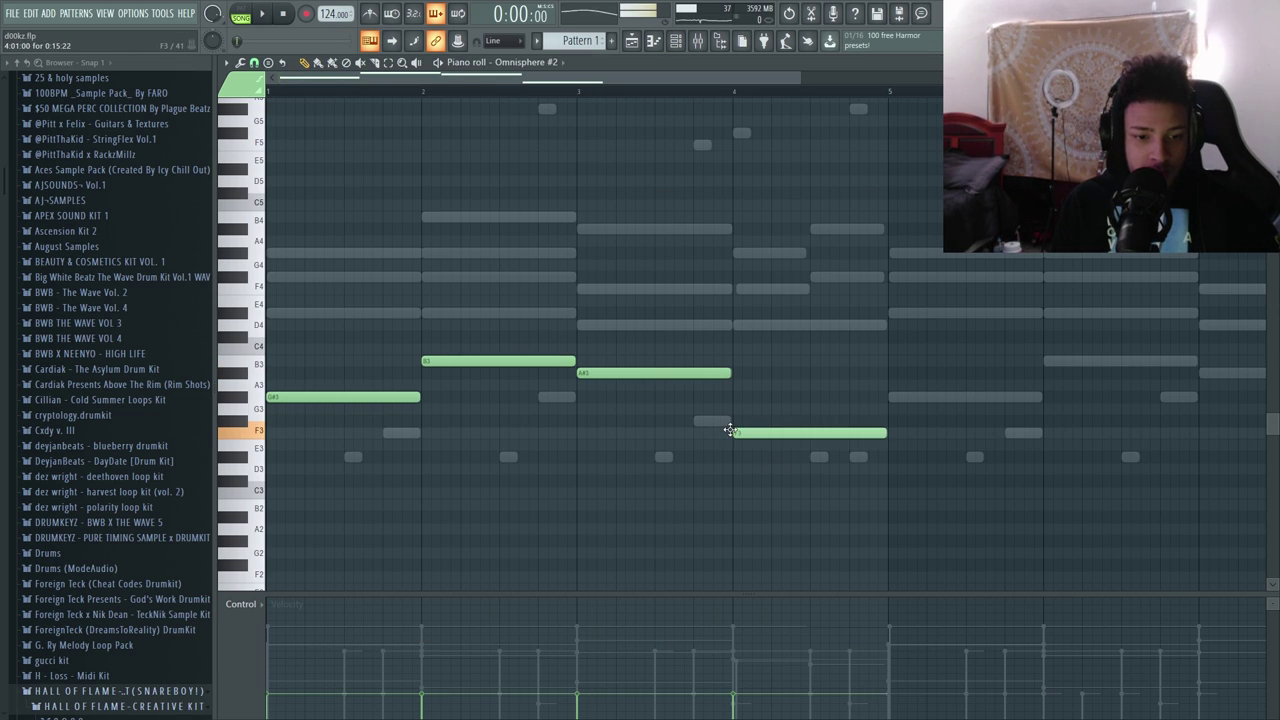
# - Duplicate the four bass notes into bars 5 to 8, transpose the part up one octave and play it
pyautogui.scroll(-2, 724, 263)
pyautogui.moveTo(679, 105); pyautogui.dragTo(266, 95)
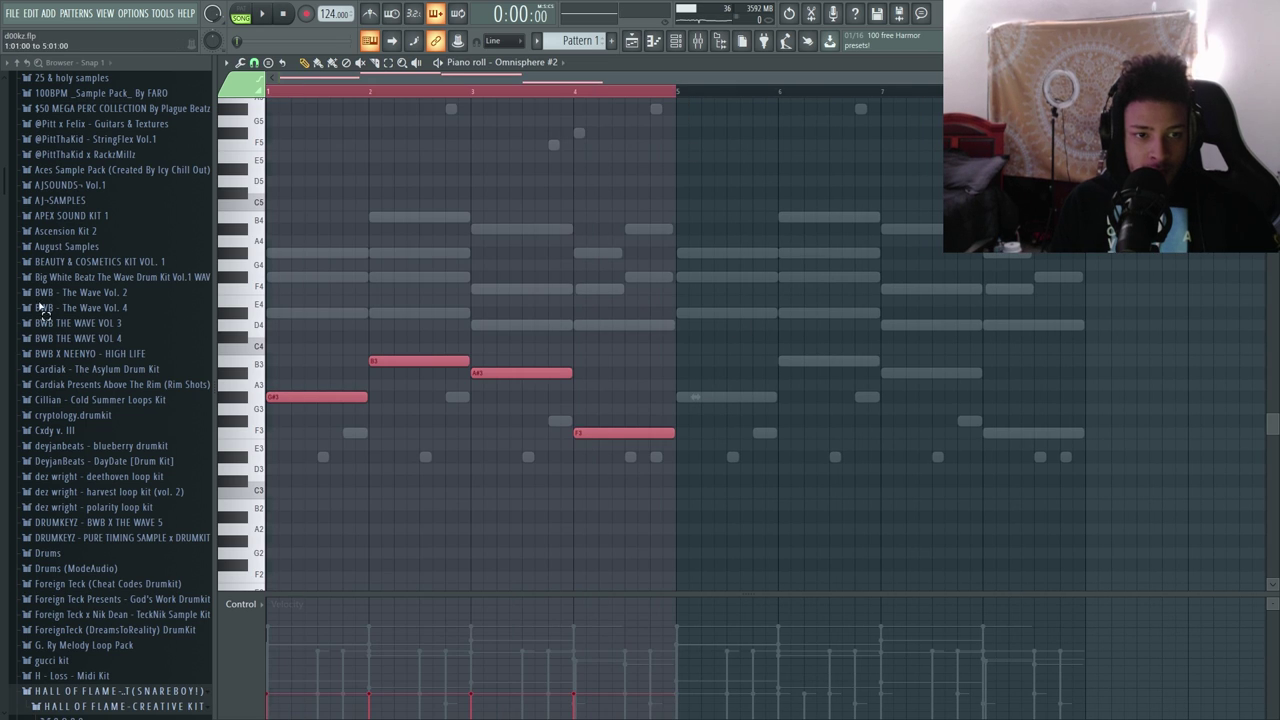
pyautogui.hotkey('ctrl', 'b')
pyautogui.hotkey('ctrl', 'Up')
pyautogui.press('space')
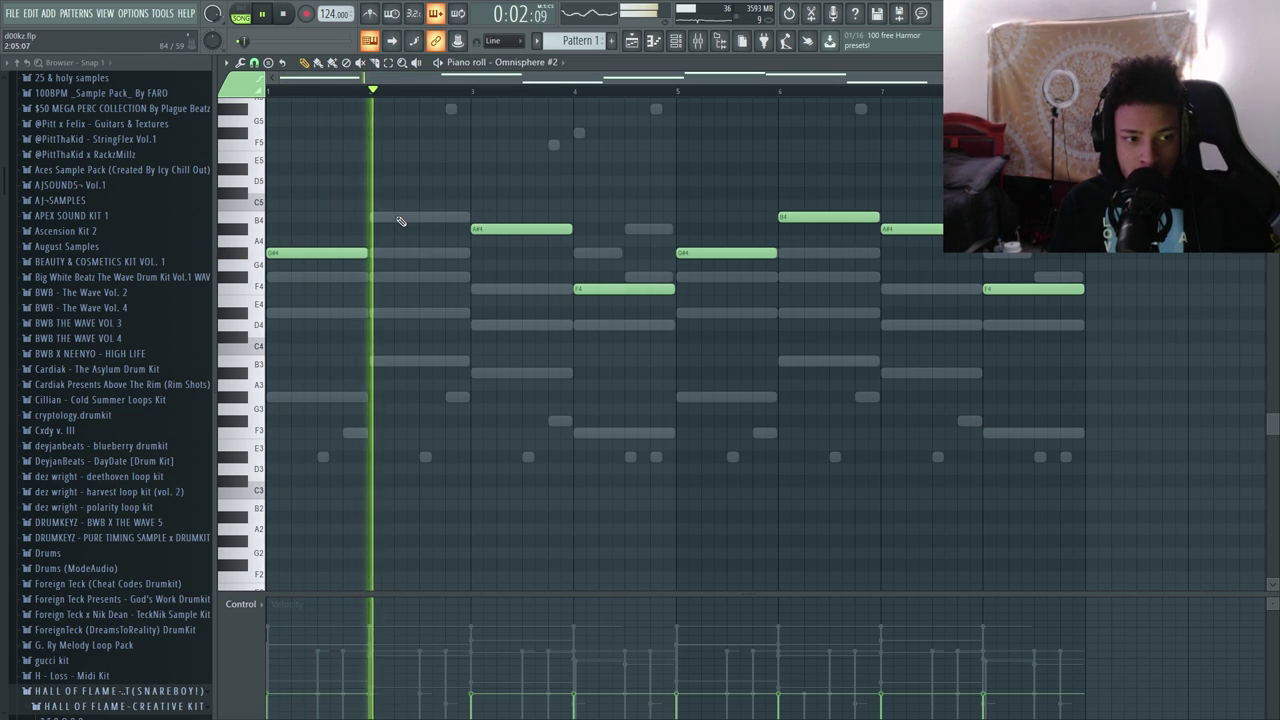
# - Move the bass part's B4 note in bar 2 to start on beat 3
pyautogui.scroll(2, 391, 228)
pyautogui.click(436, 214)
pyautogui.press('space')
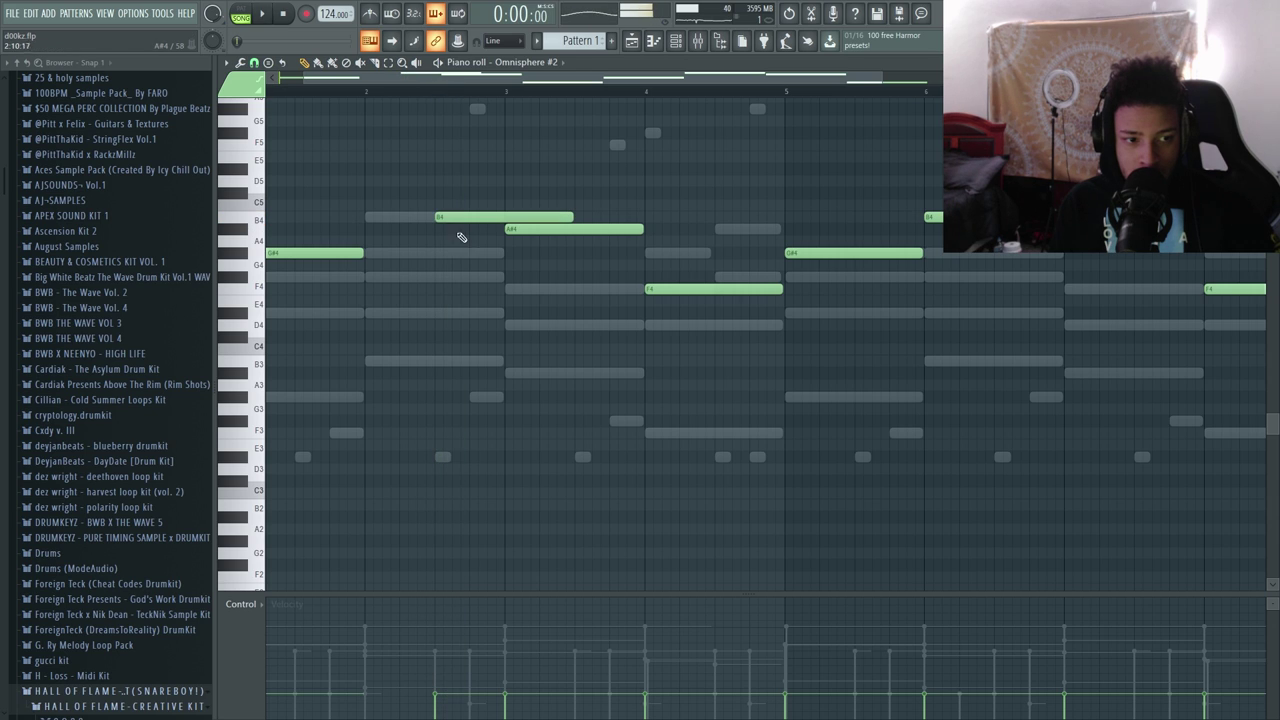
# - Add a G#4 bass note on beat 4 of bar 2, apply Quick Legato to the B4, G#4 and A#4 notes, and play the part
pyautogui.scroll(2, 465, 245)
pyautogui.scroll(1, 481, 283)
pyautogui.click(470, 325)
pyautogui.click(537, 312)
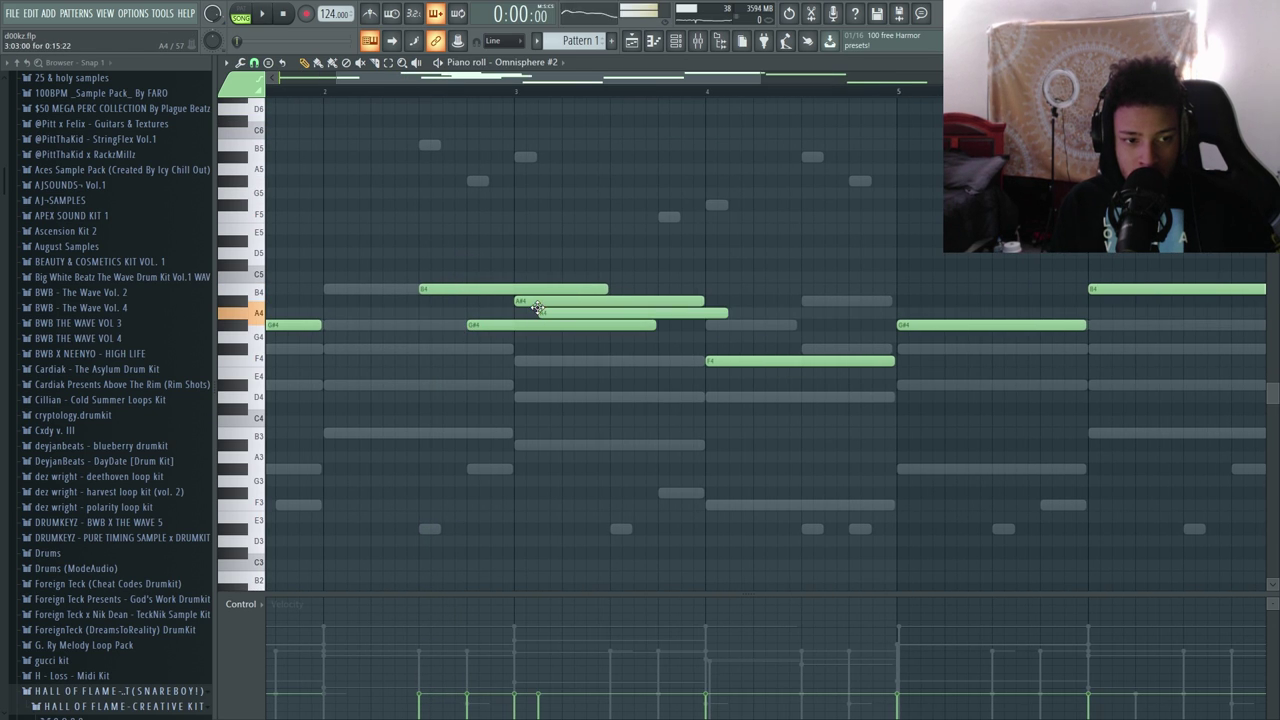
pyautogui.rightClick(556, 311)
pyautogui.moveTo(500, 281); pyautogui.dragTo(521, 360)
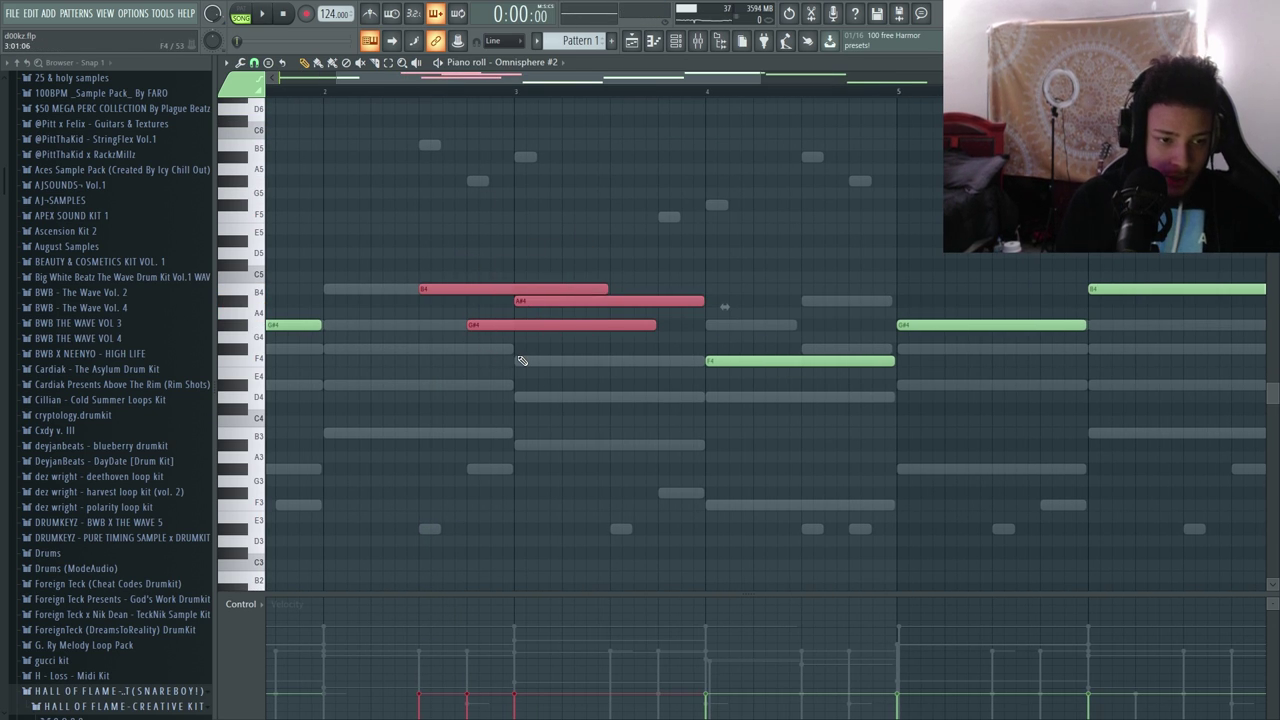
pyautogui.hotkey('ctrl', 'l')
pyautogui.press('space')
pyautogui.keyDown('ctrl'); pyautogui.click(666, 272); pyautogui.keyUp('ctrl')
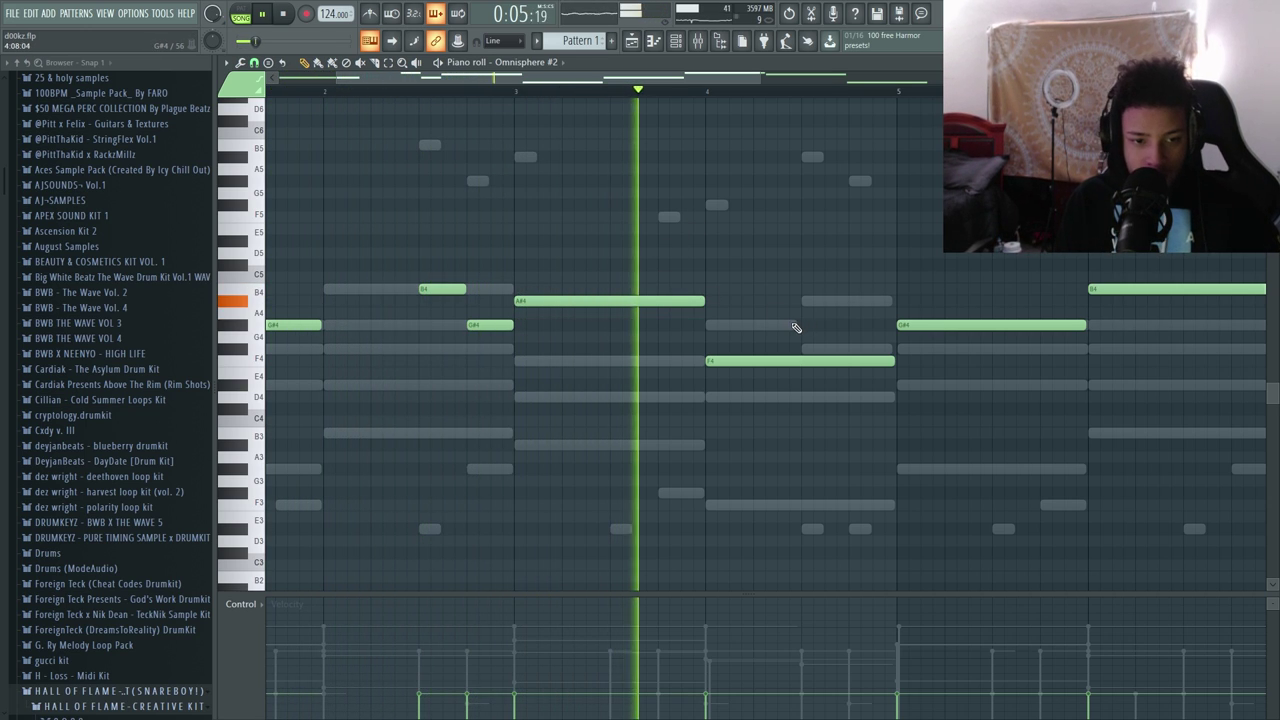
# - Replace the bass part's F4 note in bar 4 with an E4 note starting on beat 3
pyautogui.rightClick(787, 360)
pyautogui.click(806, 373)
pyautogui.press('space')
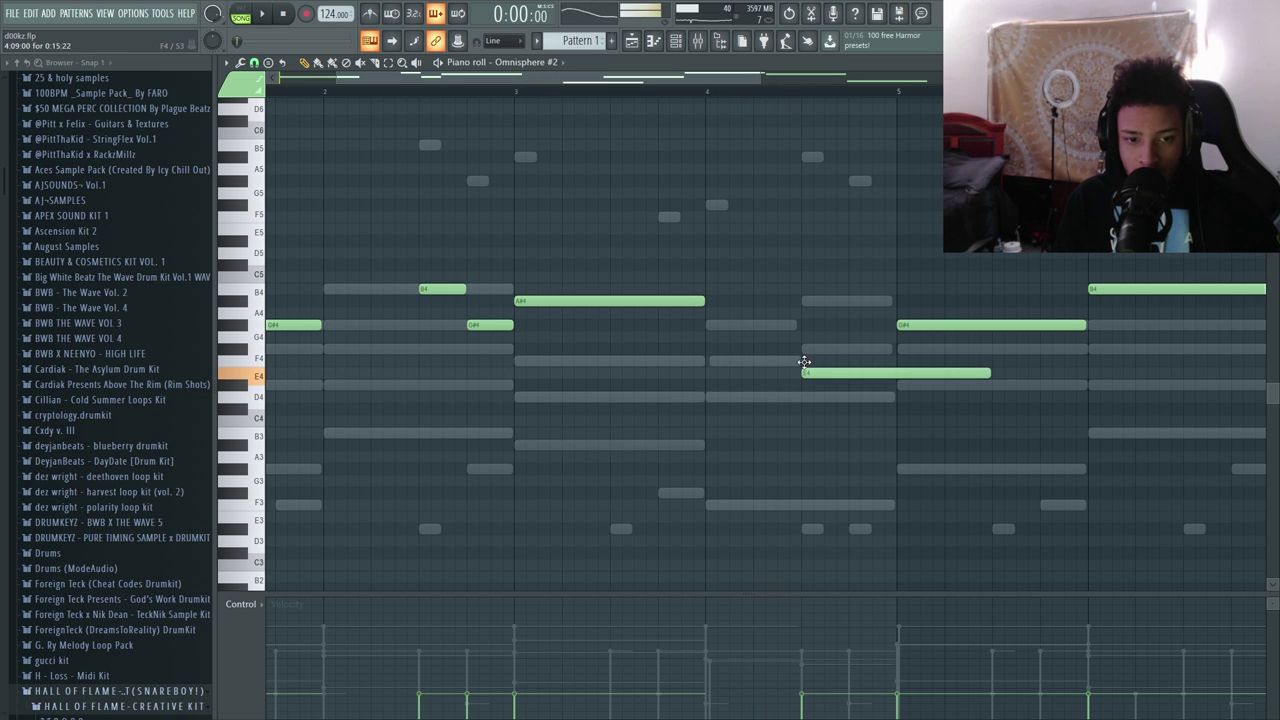
pyautogui.click(851, 349)
pyautogui.rightClick(862, 349)
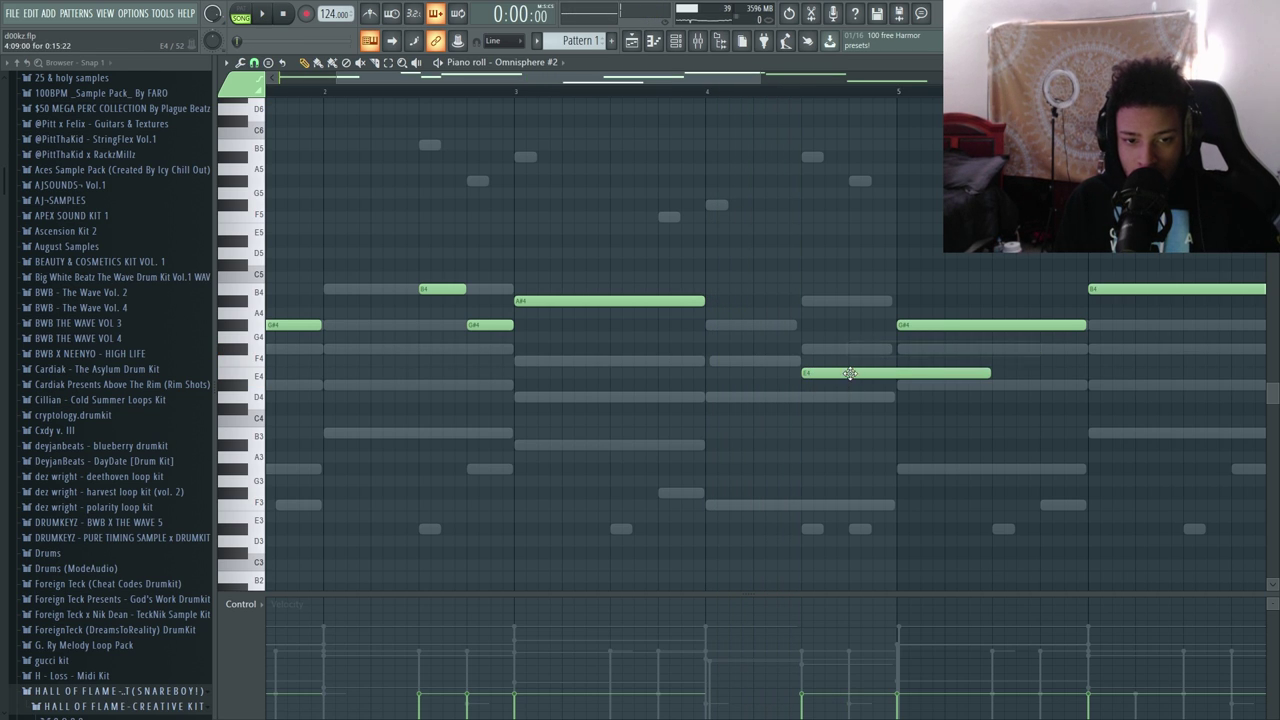
pyautogui.moveTo(851, 323); pyautogui.dragTo(848, 301)
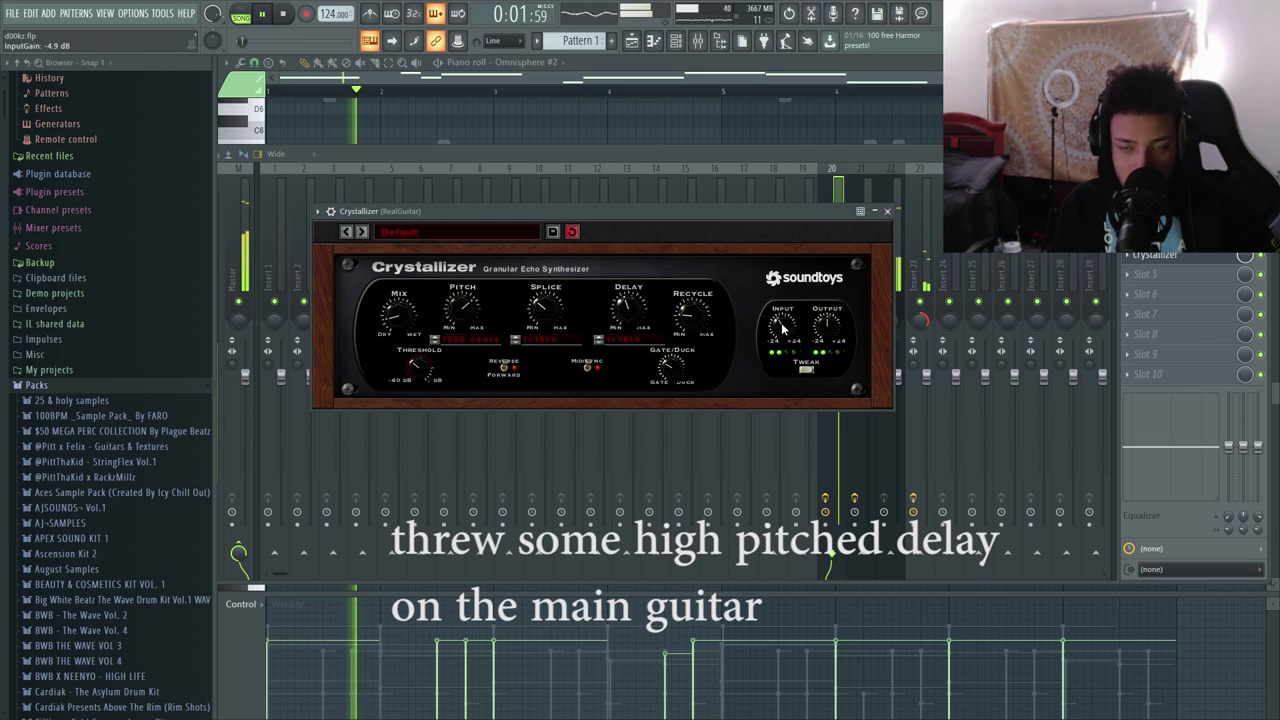
# - Lower the input gain of the RealGuitar track's Crystallizer to about -8.8 dB
pyautogui.moveTo(786, 327); pyautogui.dragTo(787, 343)
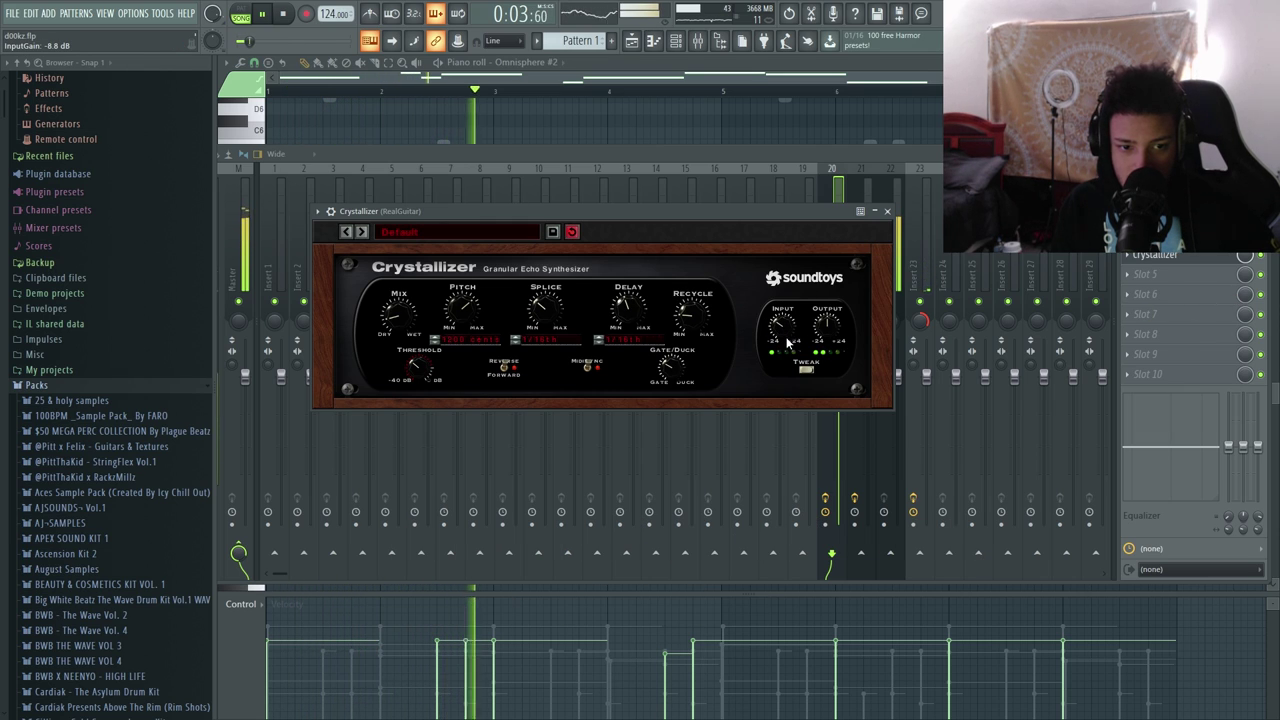
pyautogui.rightClick(736, 120)
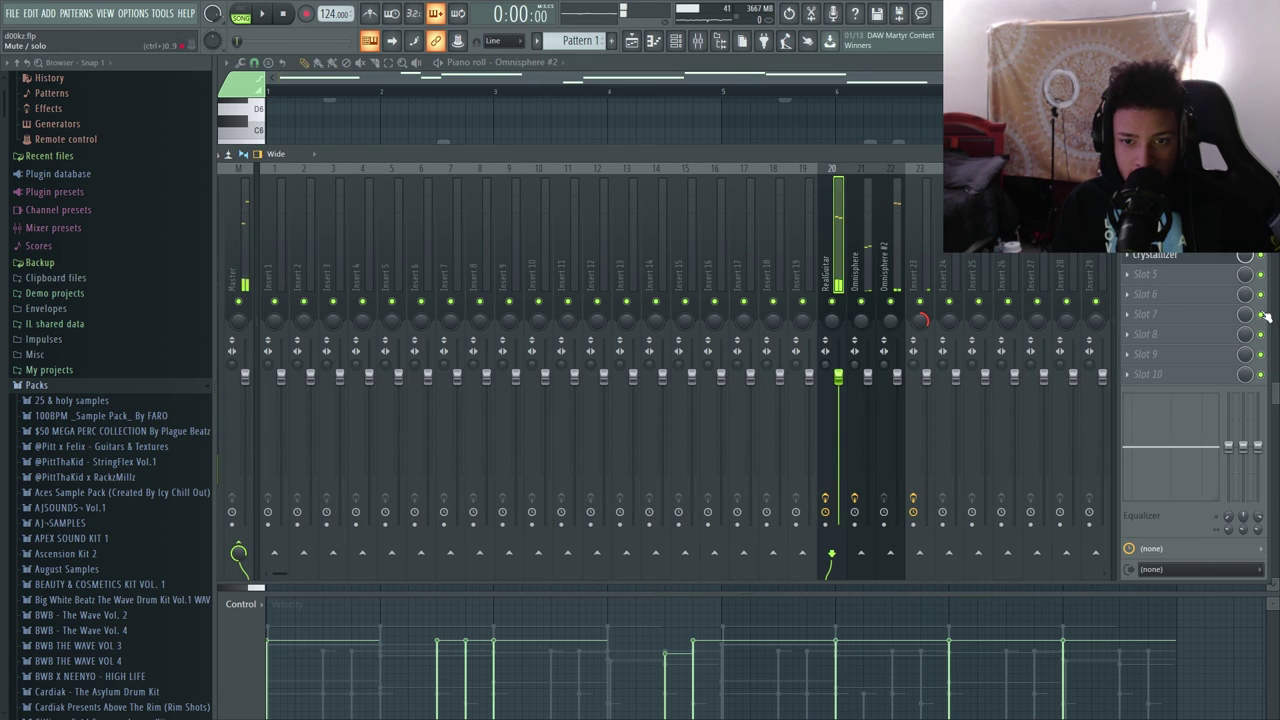
# - Add Fruity Delay 3 to slot 5 of the RealGuitar mixer track with high-pass feedback, a higher feedback level and a lower cutoff
pyautogui.click(1160, 274)
pyautogui.click(810, 501)
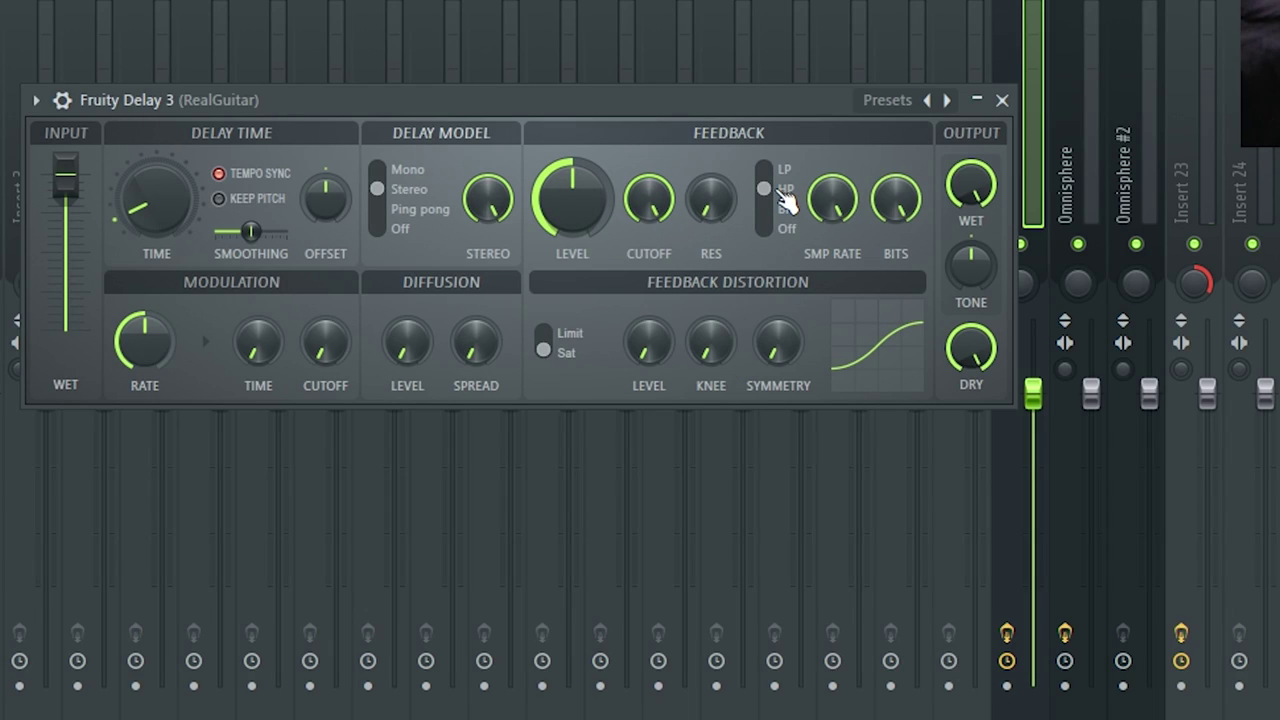
pyautogui.moveTo(570, 196); pyautogui.dragTo(570, 146)
pyautogui.moveTo(649, 198); pyautogui.dragTo(649, 258)
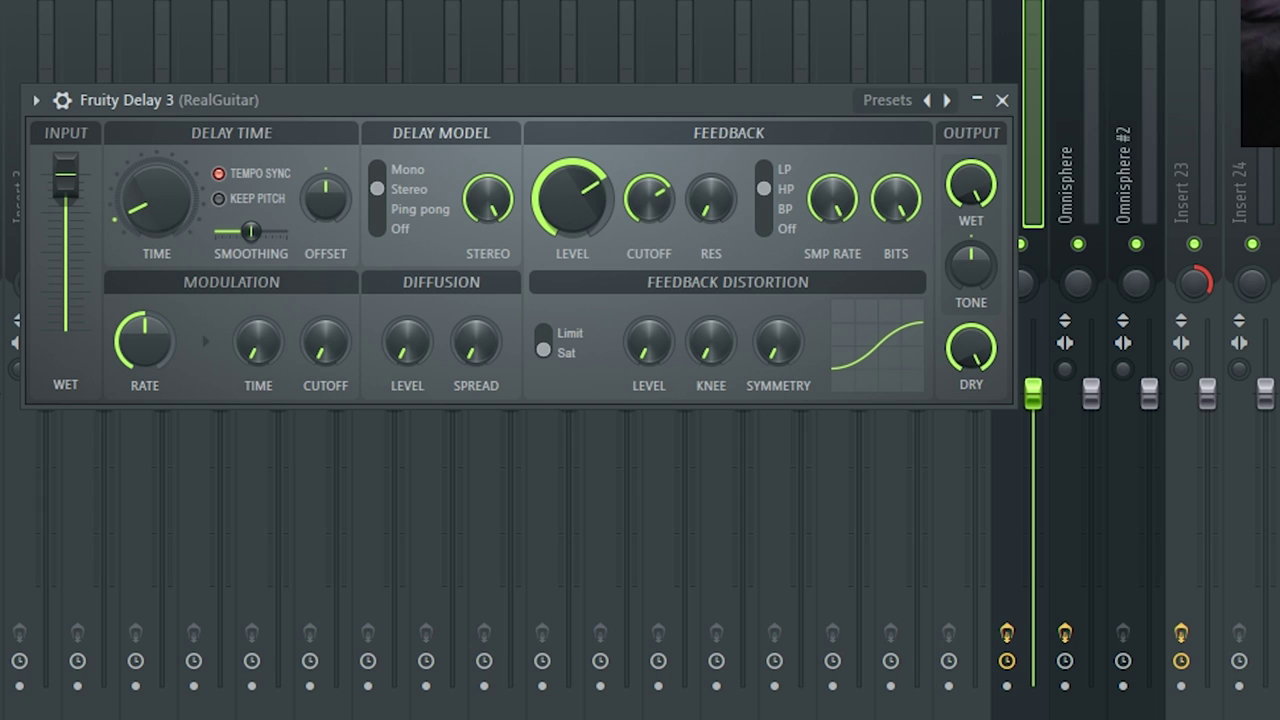
# - Create an automation clip for the mix level of RealGuitar's Fruity Delay 3 and show it in the playlist
pyautogui.rightClick(1245, 275)
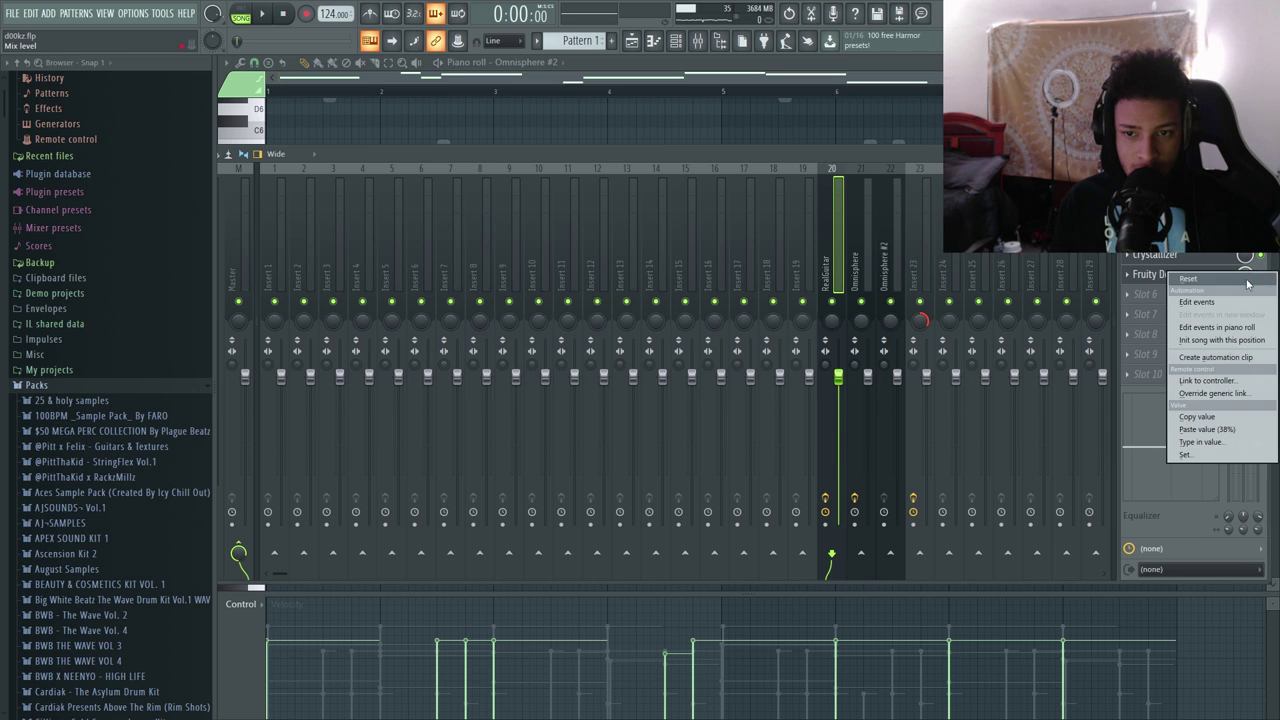
pyautogui.click(1245, 354)
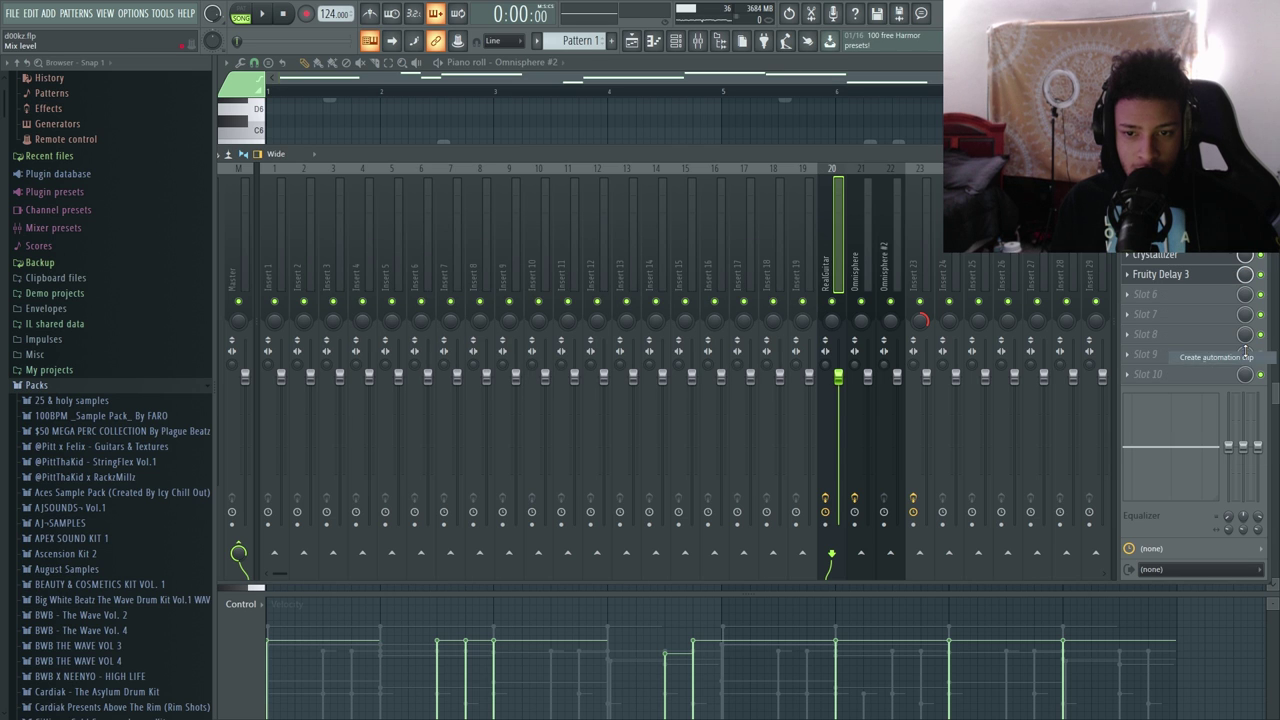
pyautogui.click(632, 41)
# - Shape the Track 6 delay automation to jump to full mix on beat 3 of bar 4 and drop to zero at bar 5
pyautogui.scroll(1, 588, 265)
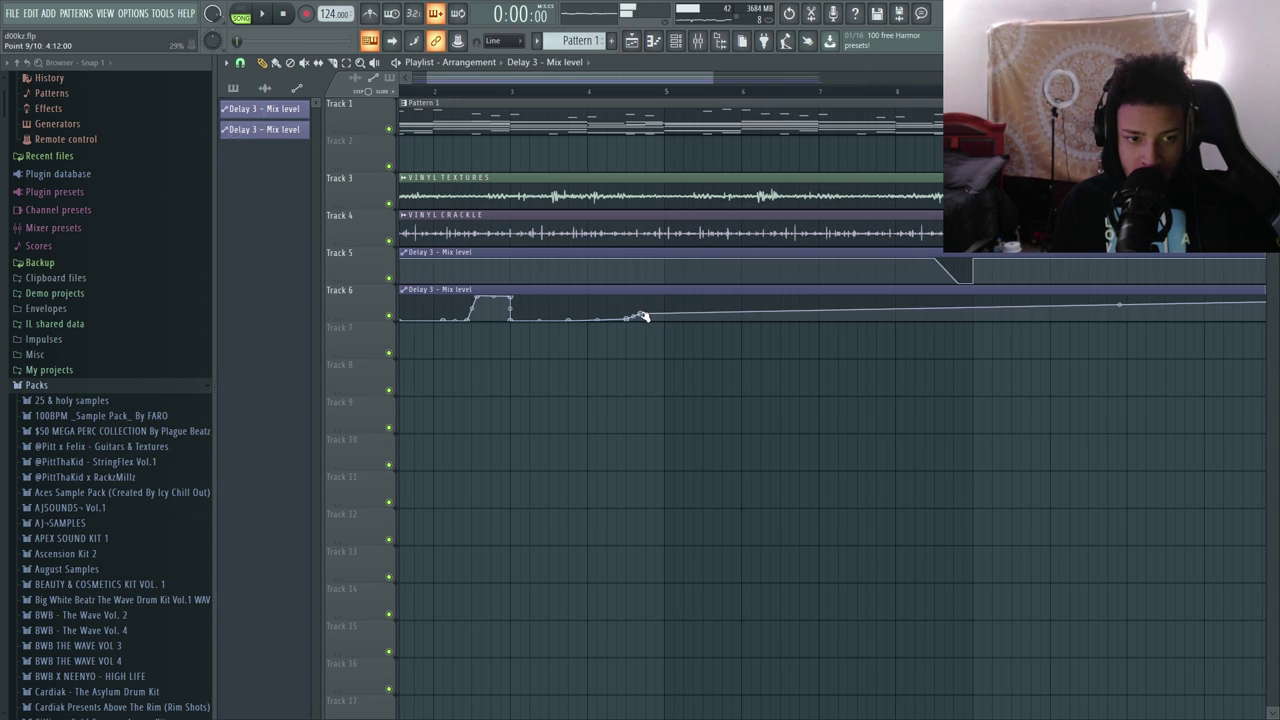
pyautogui.rightClick(633, 299)
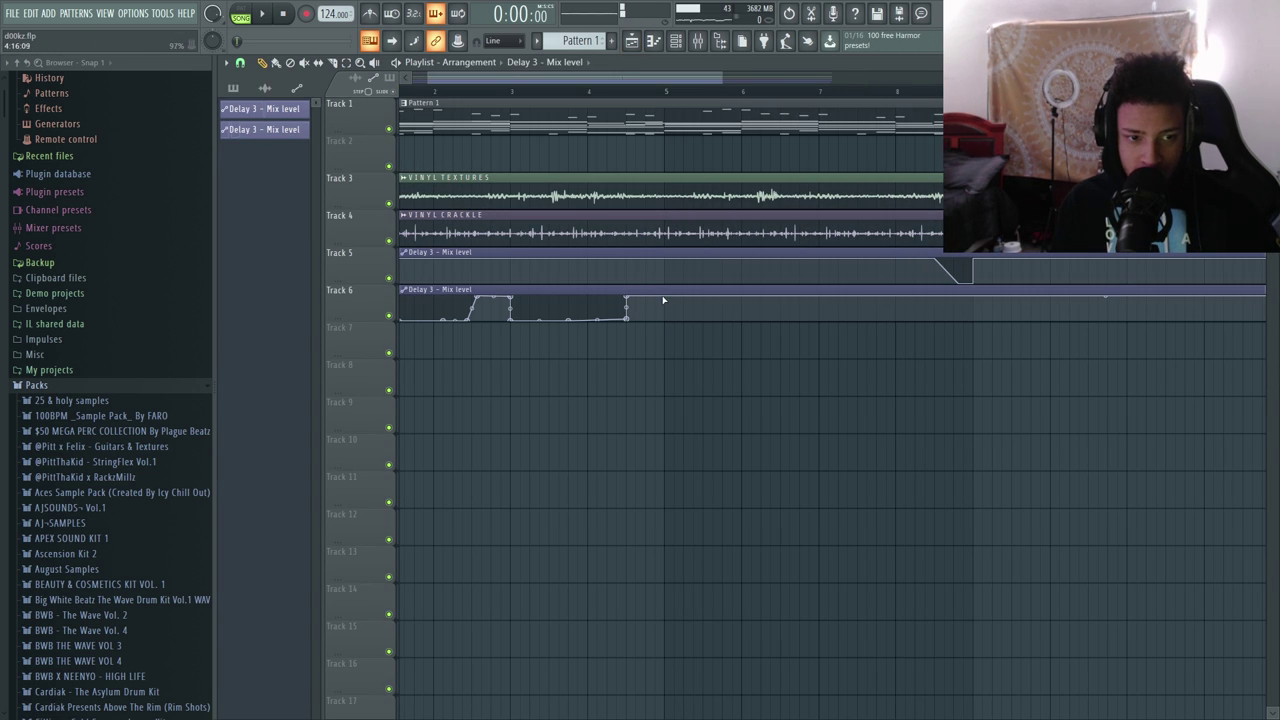
pyautogui.rightClick(664, 296)
pyautogui.rightClick(674, 303)
pyautogui.moveTo(674, 303); pyautogui.dragTo(637, 359)
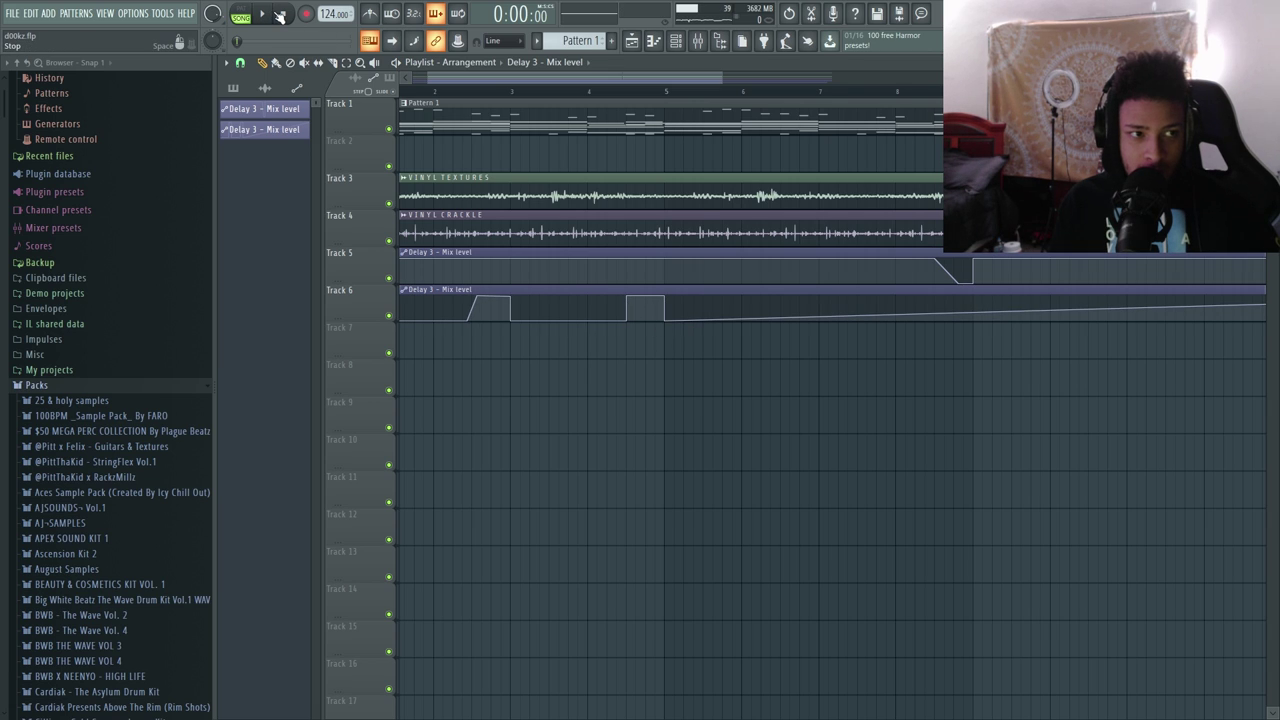
# - Add two rising delay-mix peaks to the automation late in bar 6, dropping to zero at bar 7 and staying flat into bar 8
pyautogui.scroll(2, 787, 320)
pyautogui.rightClick(780, 317)
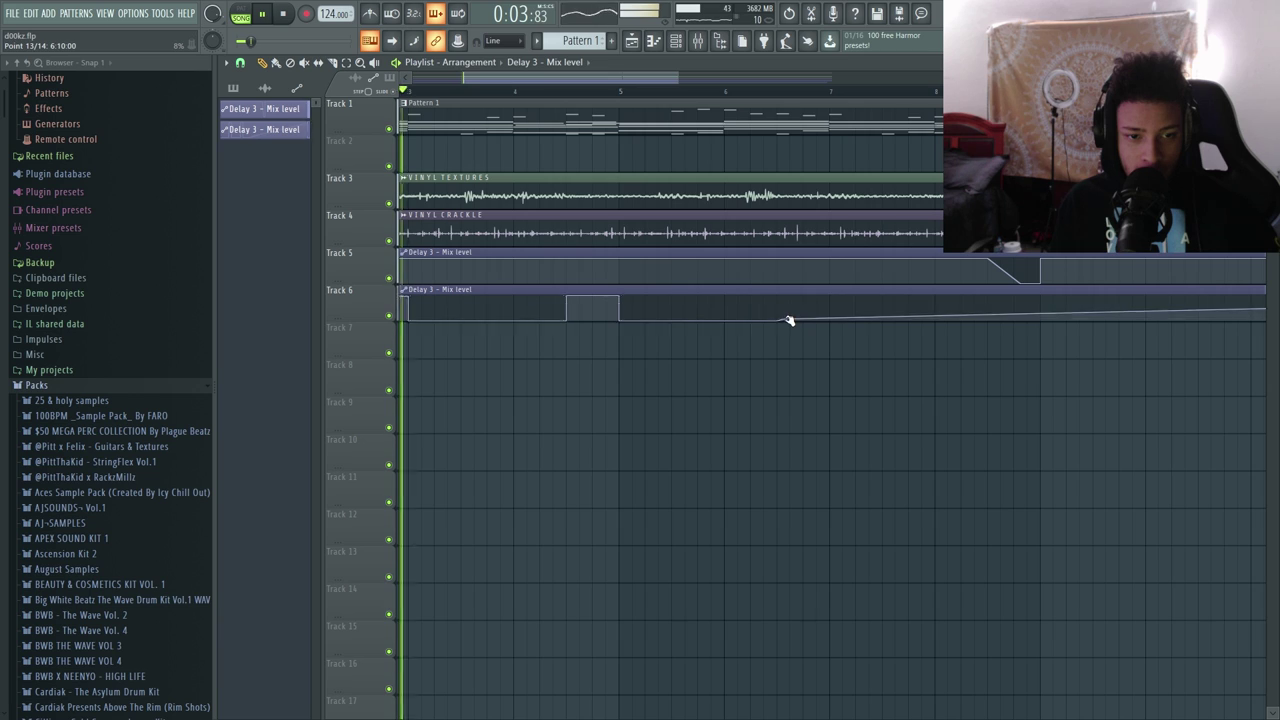
pyautogui.moveTo(789, 320); pyautogui.dragTo(799, 306)
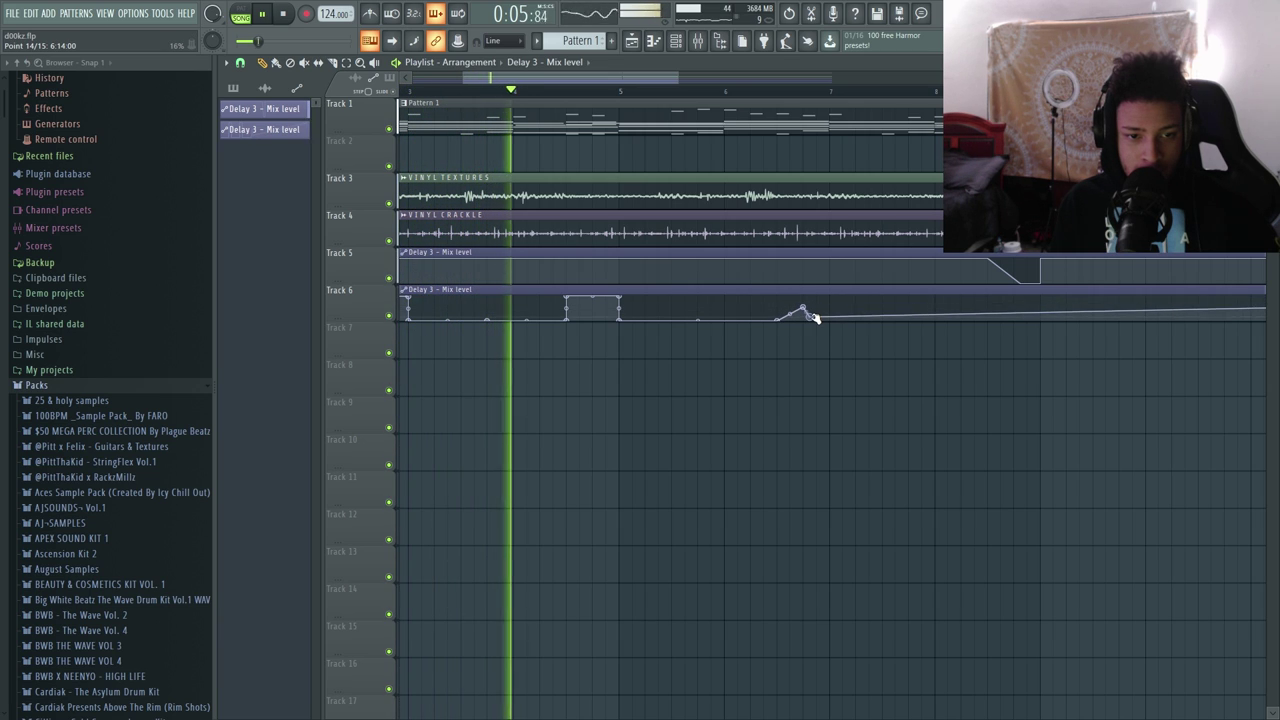
pyautogui.moveTo(820, 322)
pyautogui.mouseDown()
pyautogui.moveTo(832, 296)
pyautogui.moveTo(838, 323)
pyautogui.mouseUp()
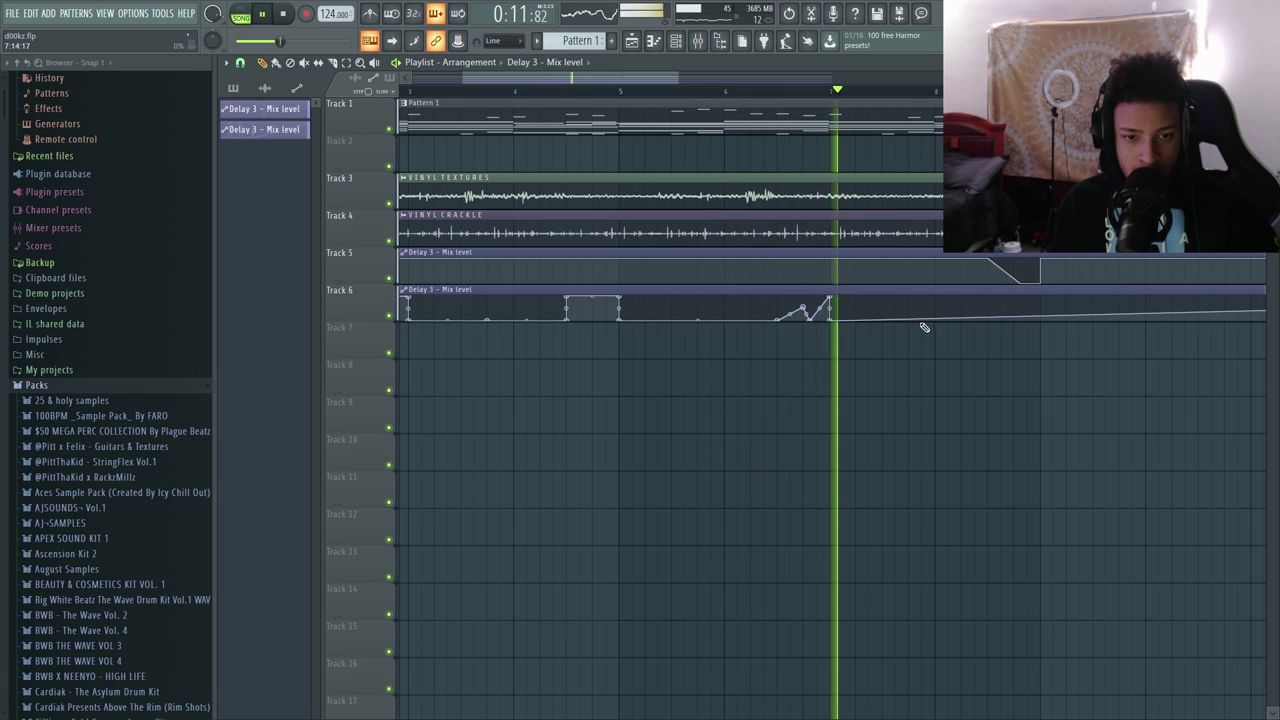
pyautogui.click(977, 321)
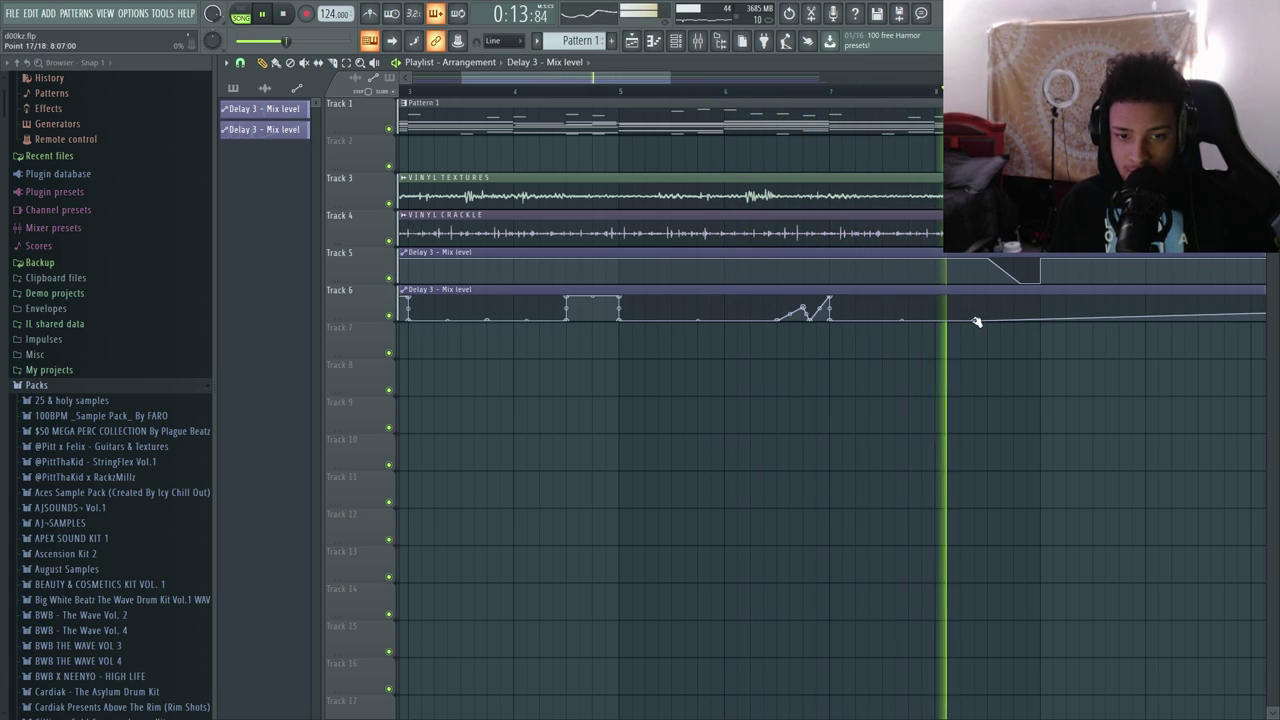
pyautogui.press('space')
pyautogui.click(993, 313)
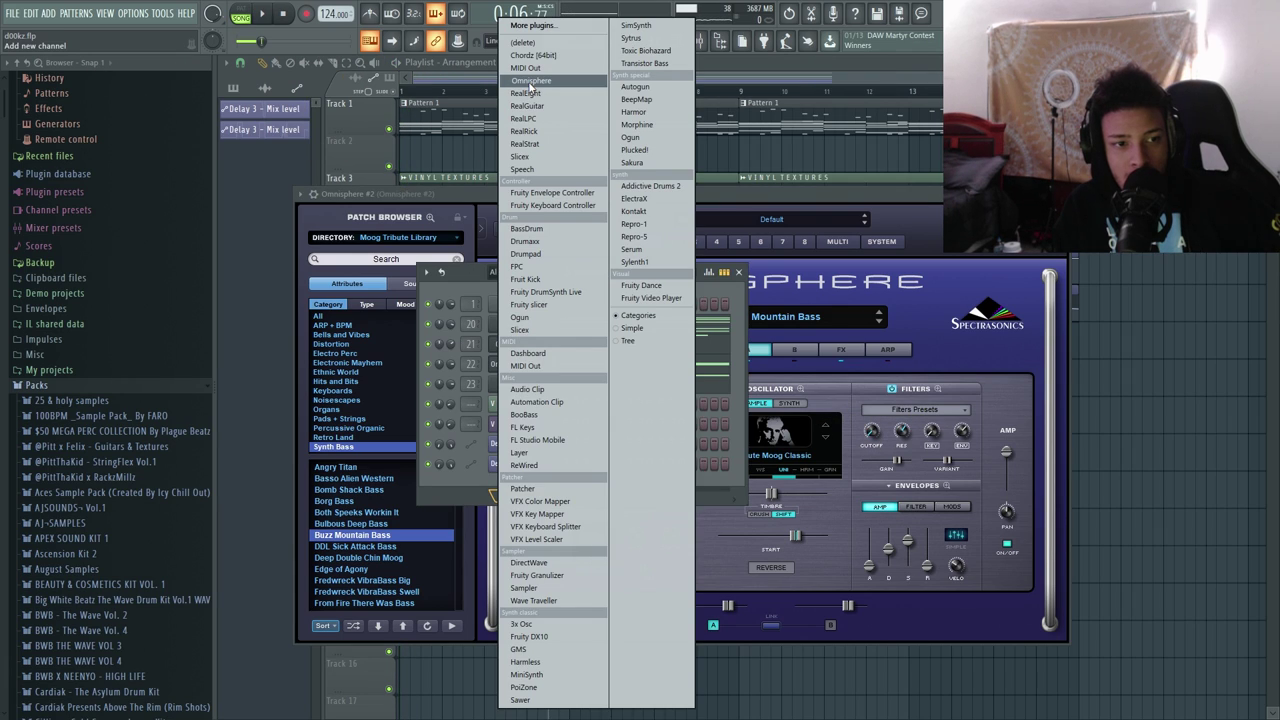
# - Add a third Omnisphere channel and lower the velocity of the F4 note in bar 1 of its part
pyautogui.click(529, 82)
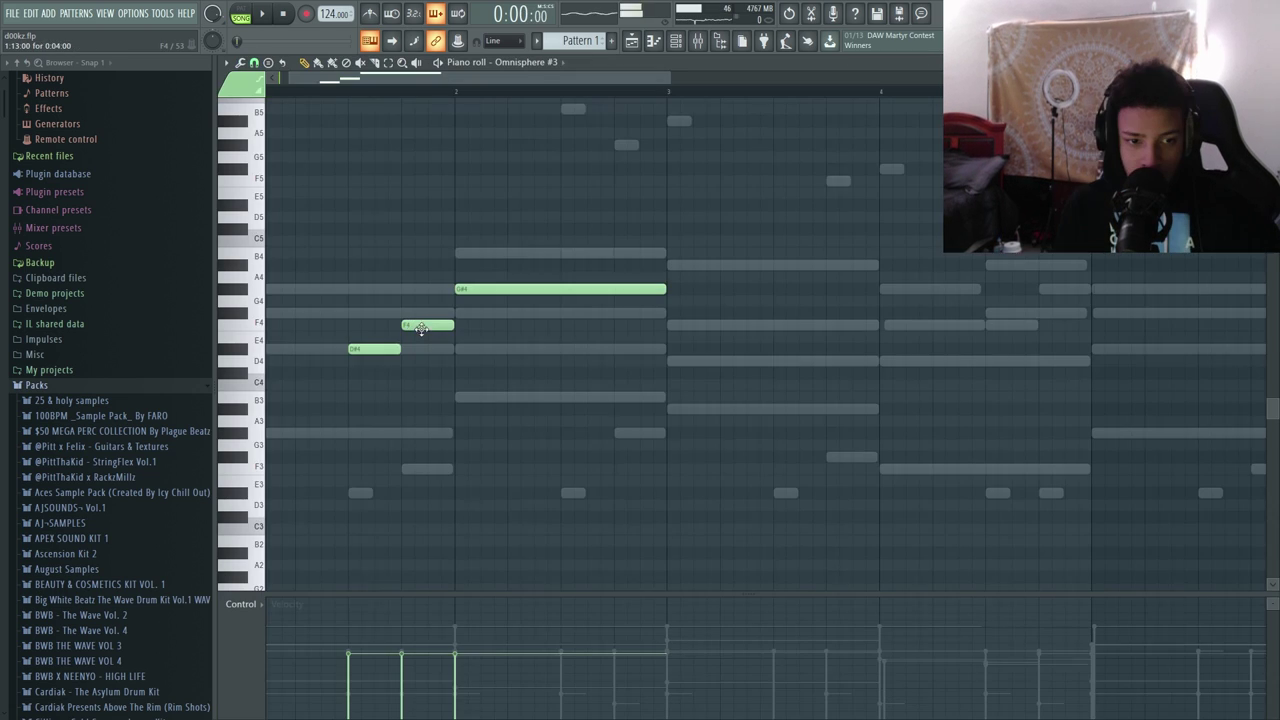
pyautogui.moveTo(514, 283); pyautogui.dragTo(357, 623)
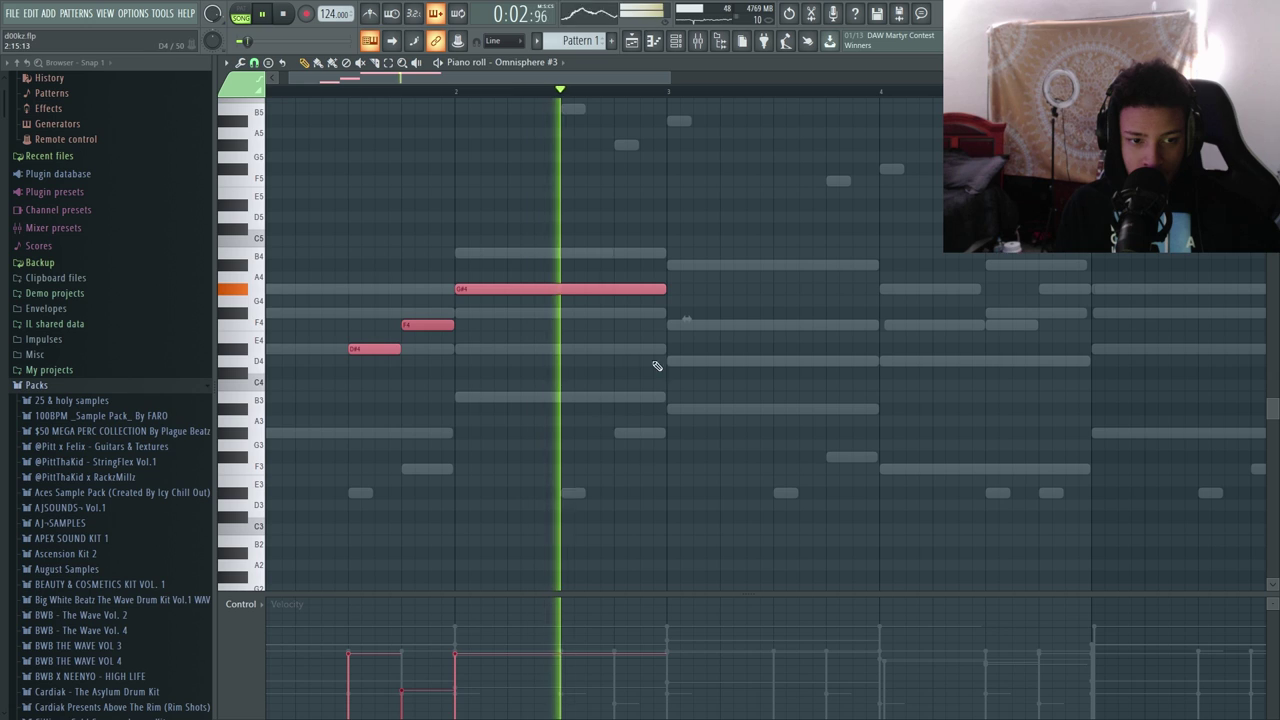
# - Add a one-bar A#4 note at the start of bar 3 in the Omnisphere #3 part and play it
pyautogui.click(670, 335)
pyautogui.click(670, 326)
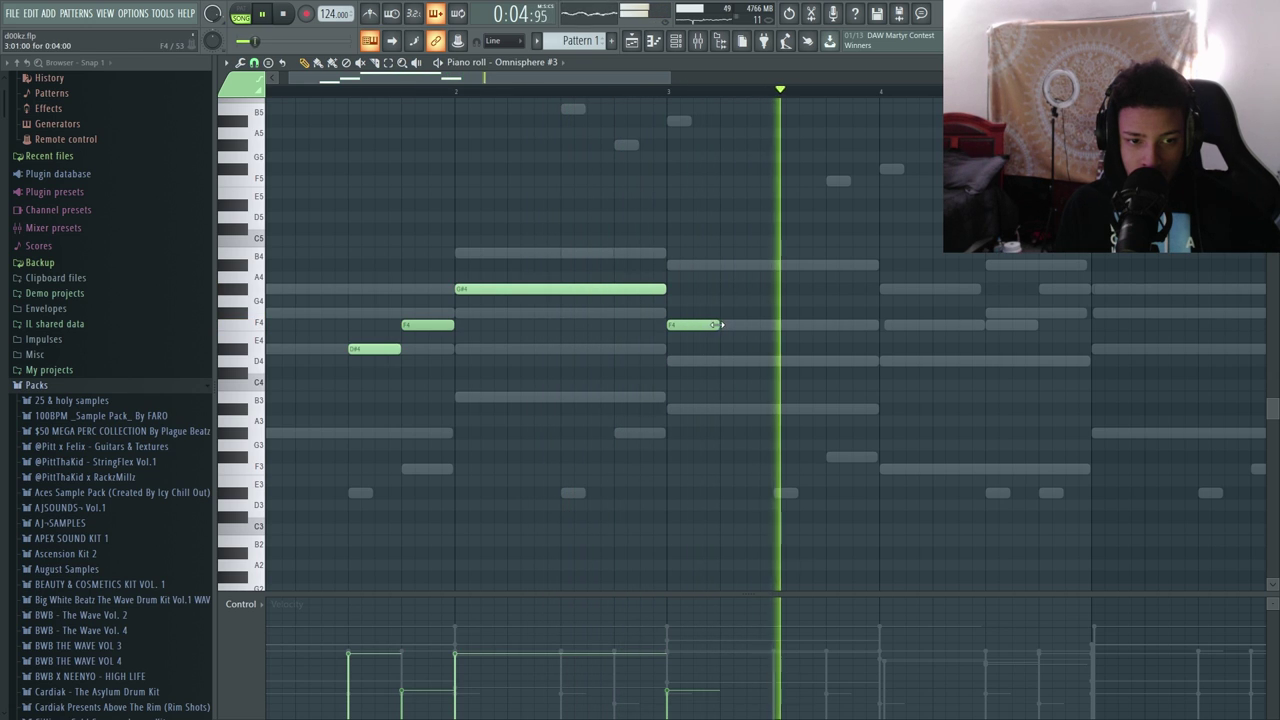
pyautogui.press('space')
pyautogui.moveTo(715, 326); pyautogui.dragTo(677, 266)
pyautogui.press('space')
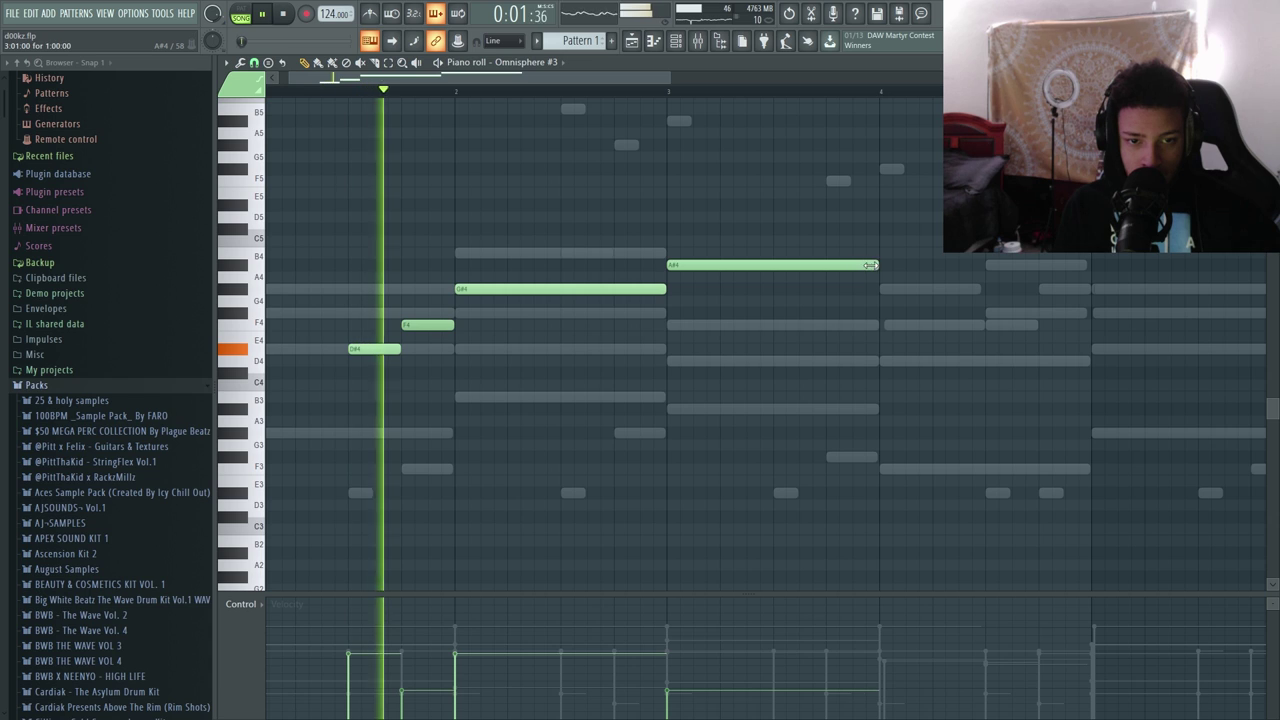
# - Add B5 and G#5 notes on beats 3 and 4 of bar 2 in the Omnisphere #3 part and shorten them with Quick Legato
pyautogui.scroll(2, 616, 158)
pyautogui.click(564, 181)
pyautogui.click(615, 217)
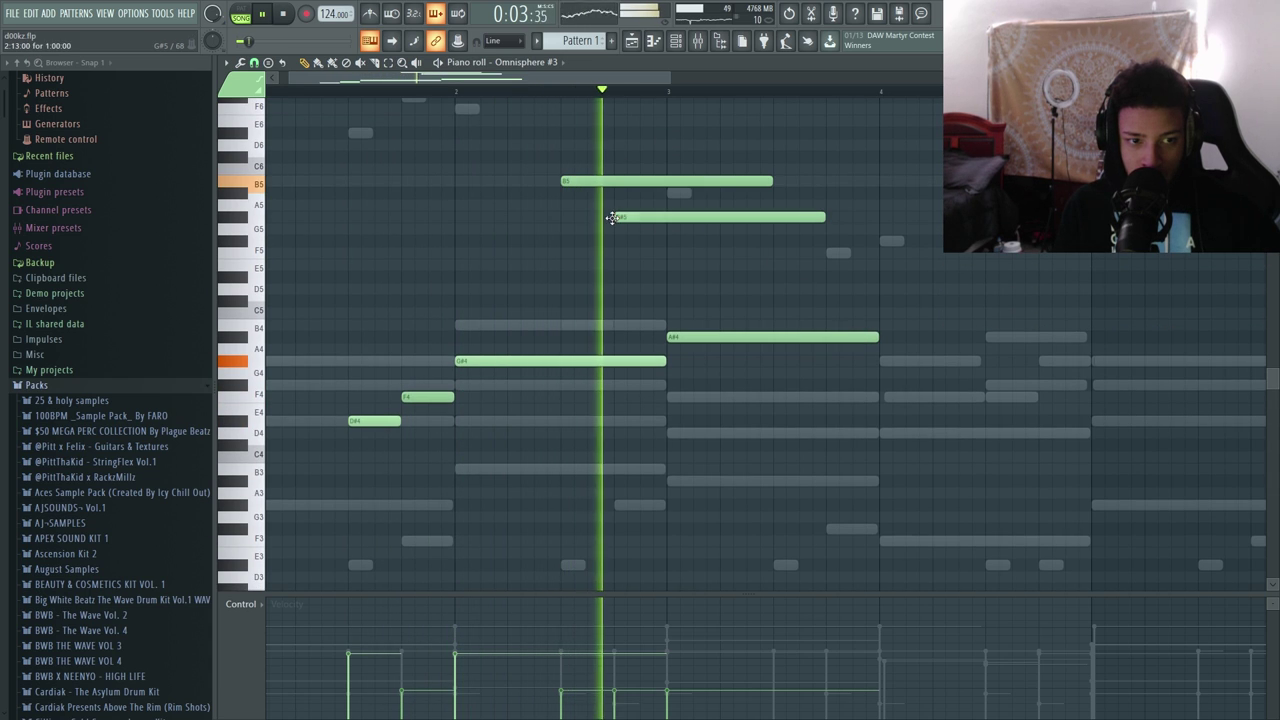
pyautogui.moveTo(691, 230); pyautogui.dragTo(604, 146)
pyautogui.hotkey('ctrl', 'l')
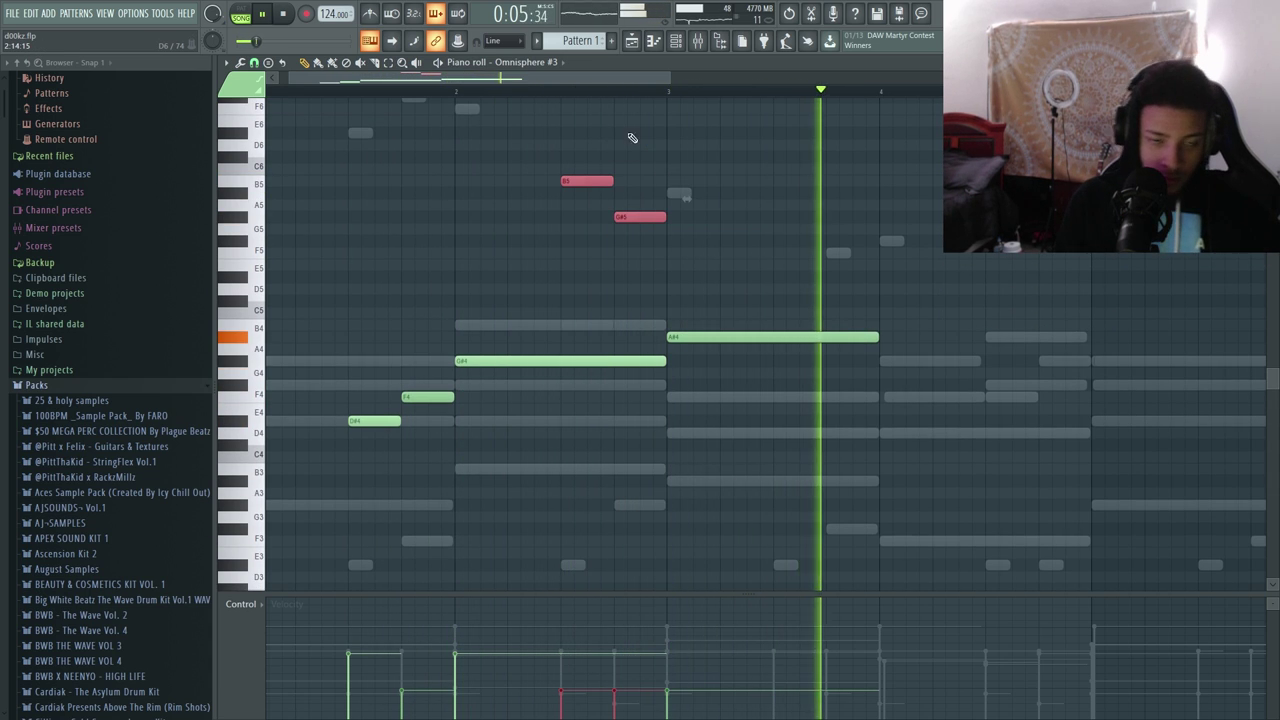
# - Add an F4 note on beat 3 of bar 4 in the Omnisphere #3 part
pyautogui.press('space')
pyautogui.click(987, 386)
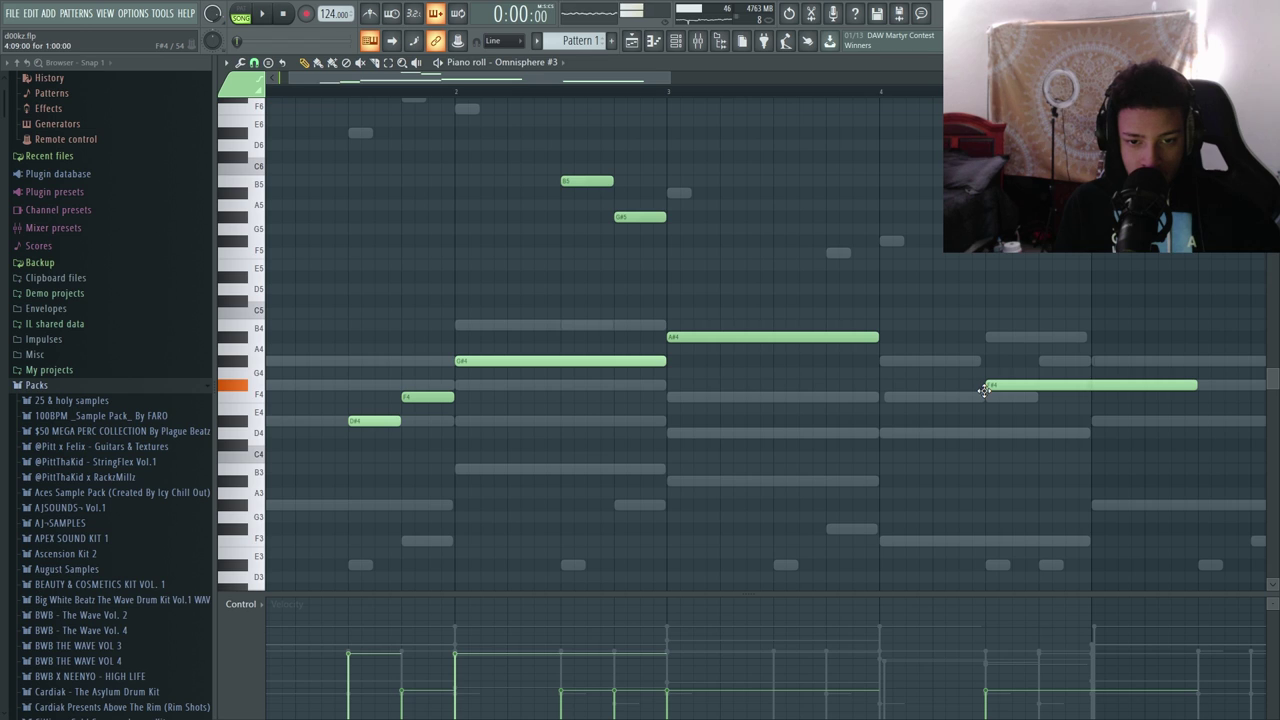
pyautogui.moveTo(1013, 398); pyautogui.dragTo(983, 400)
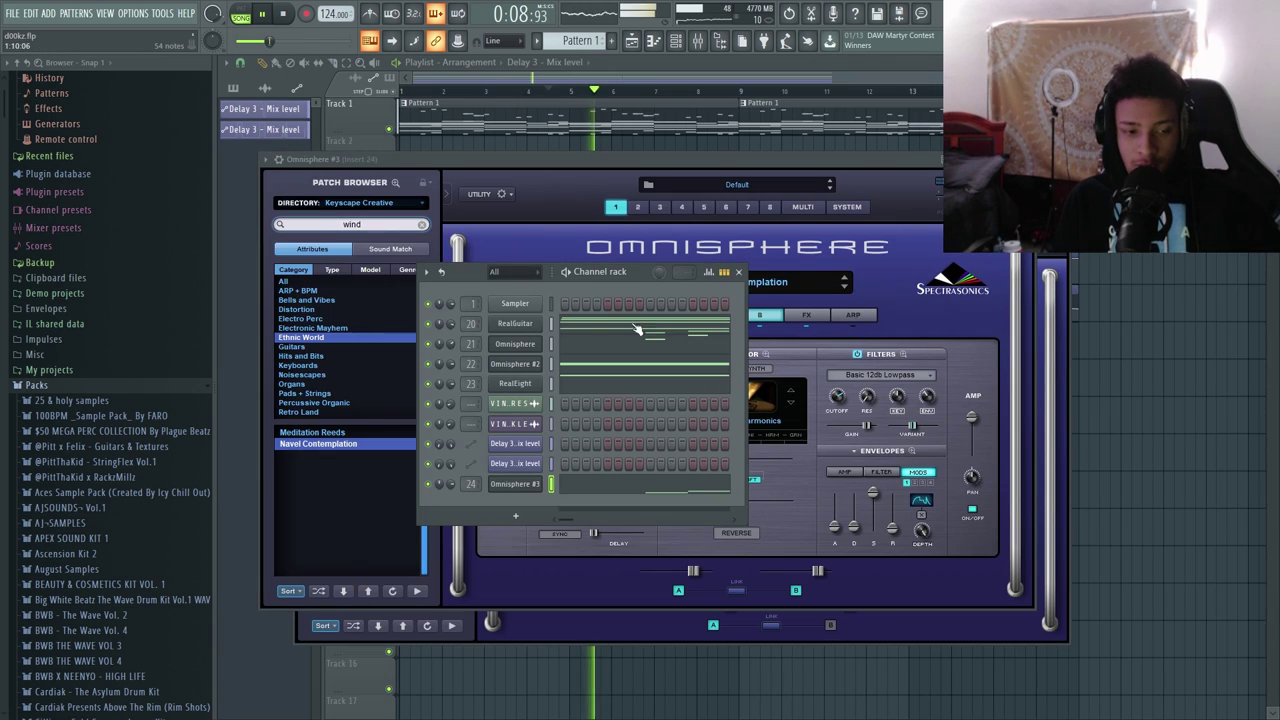
# - Clone the Omnisphere #3 channel and, across all Keyscape Creative categories, search "wind" and choose the El Paso Squeeze patch
pyautogui.rightClick(538, 480)
pyautogui.click(565, 599)
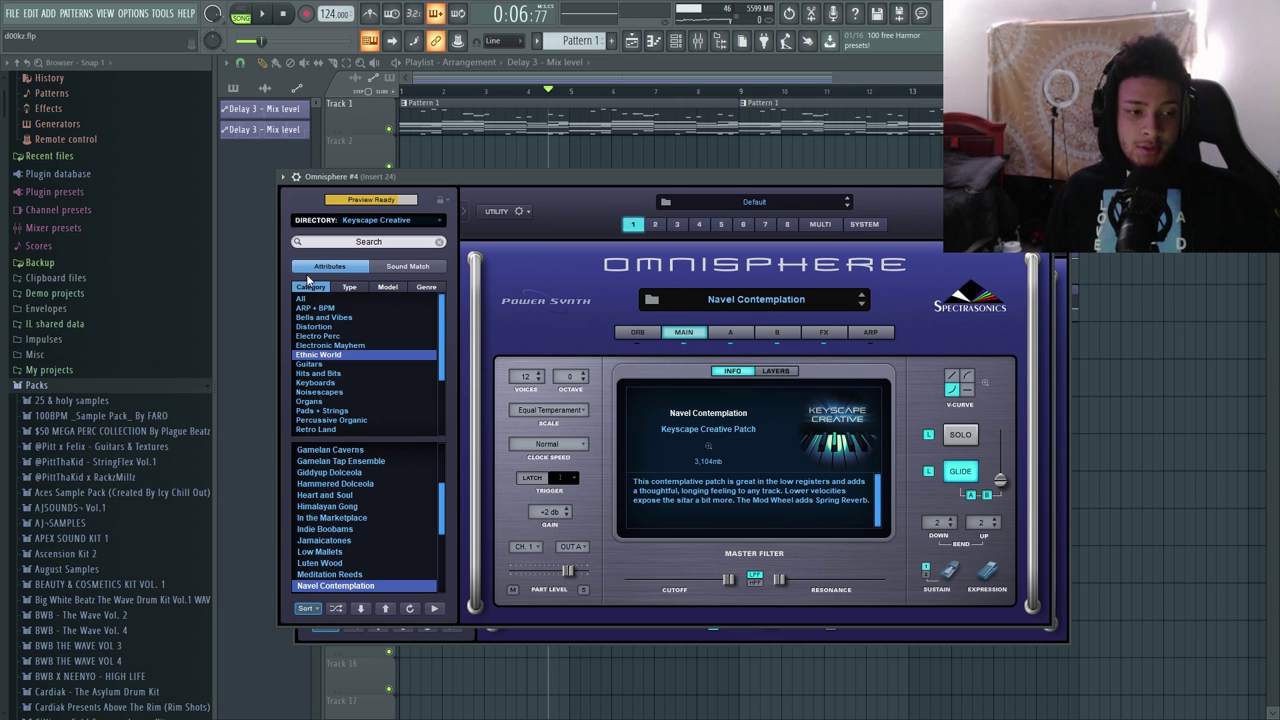
pyautogui.click(312, 298)
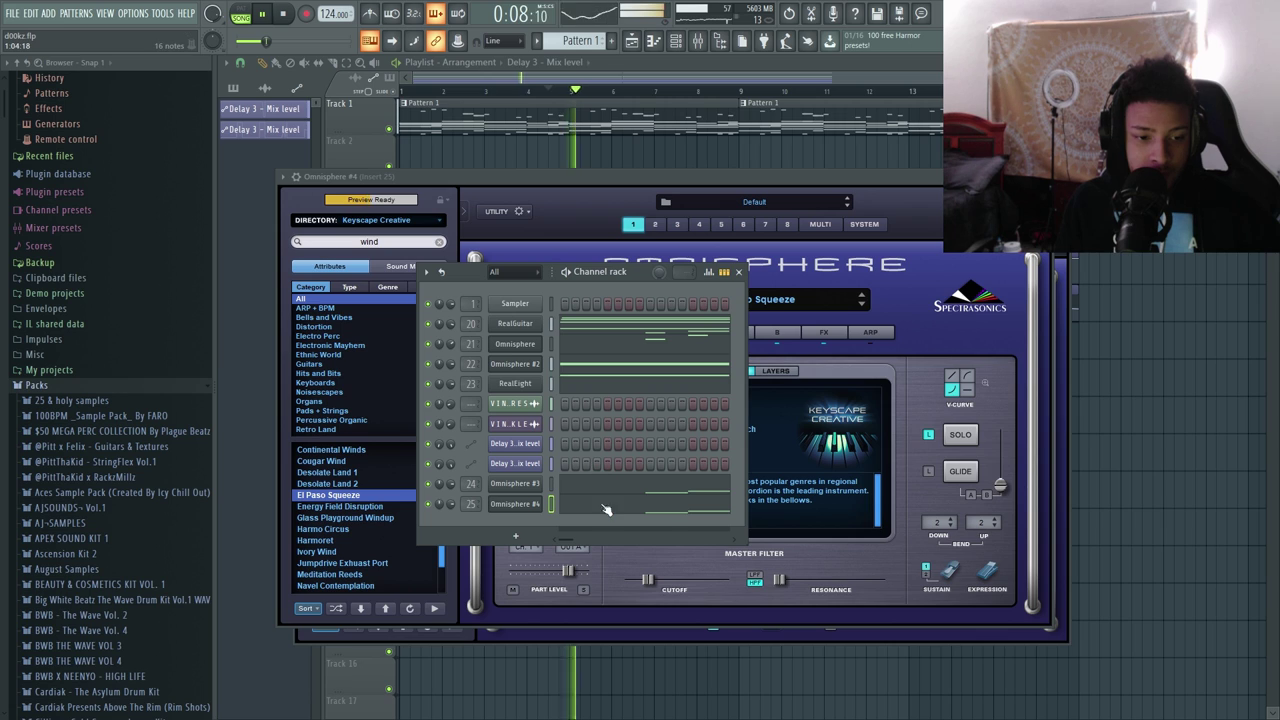
# - In the Omnisphere #4 part, delete the B6 and G#6 notes in bar 2 and set the bar 3 A#5 note's velocity to 68%
pyautogui.click(605, 510)
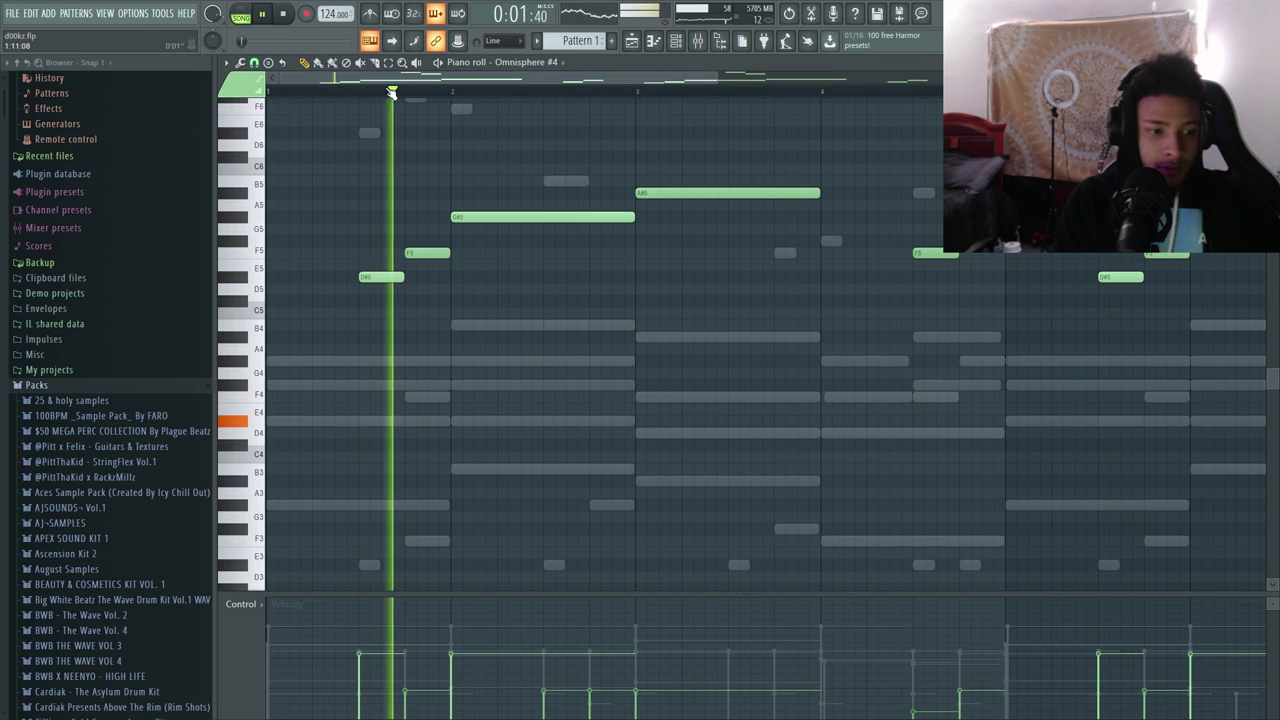
pyautogui.scroll(3, 480, 345)
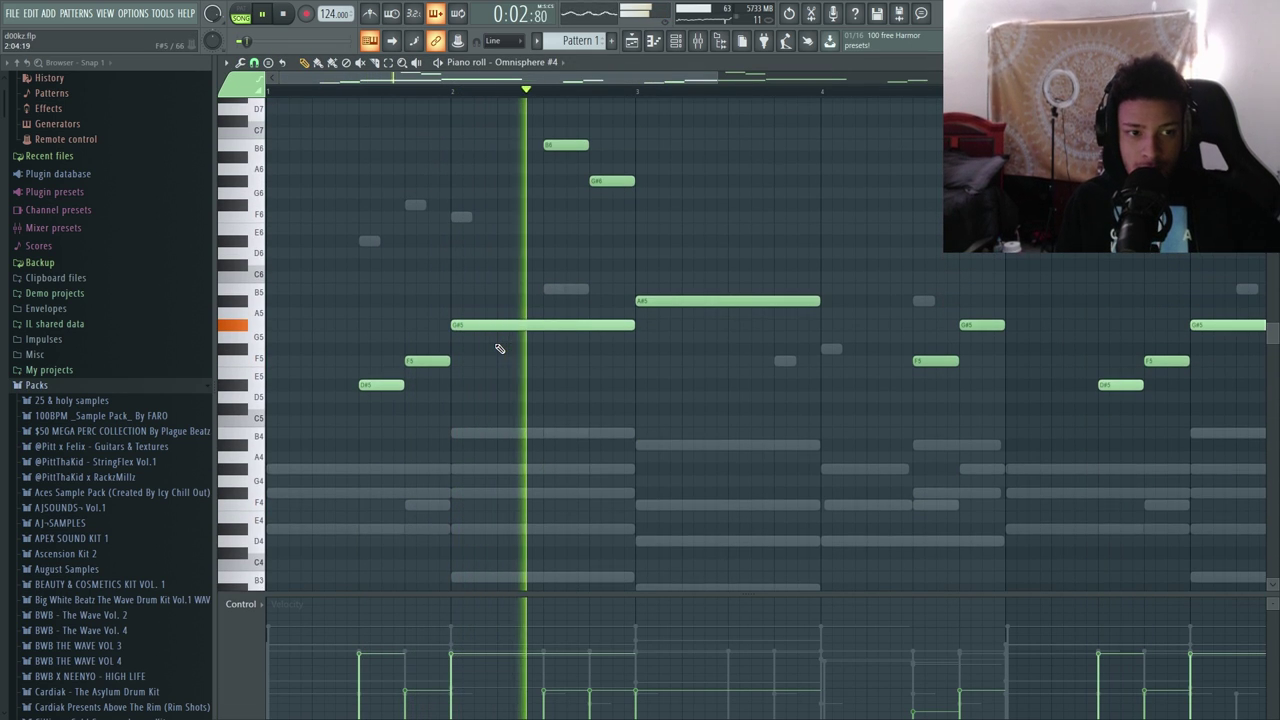
pyautogui.press('Escape')
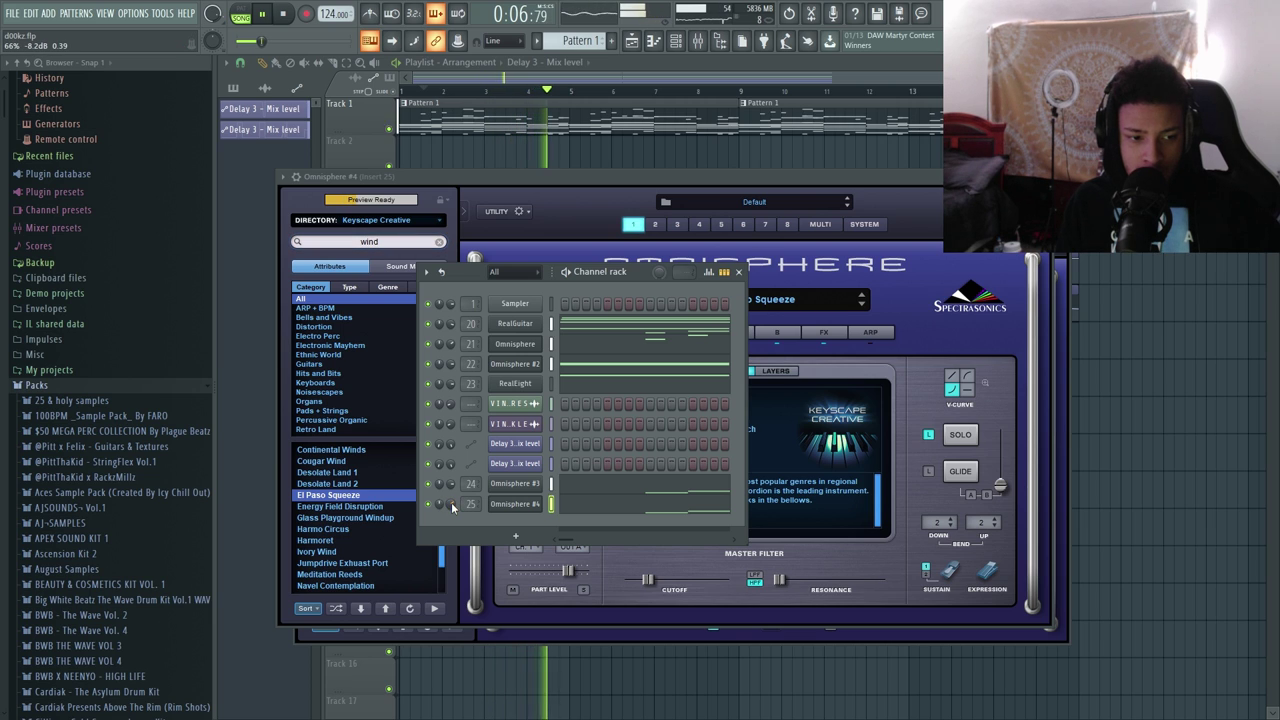
pyautogui.press('F7')
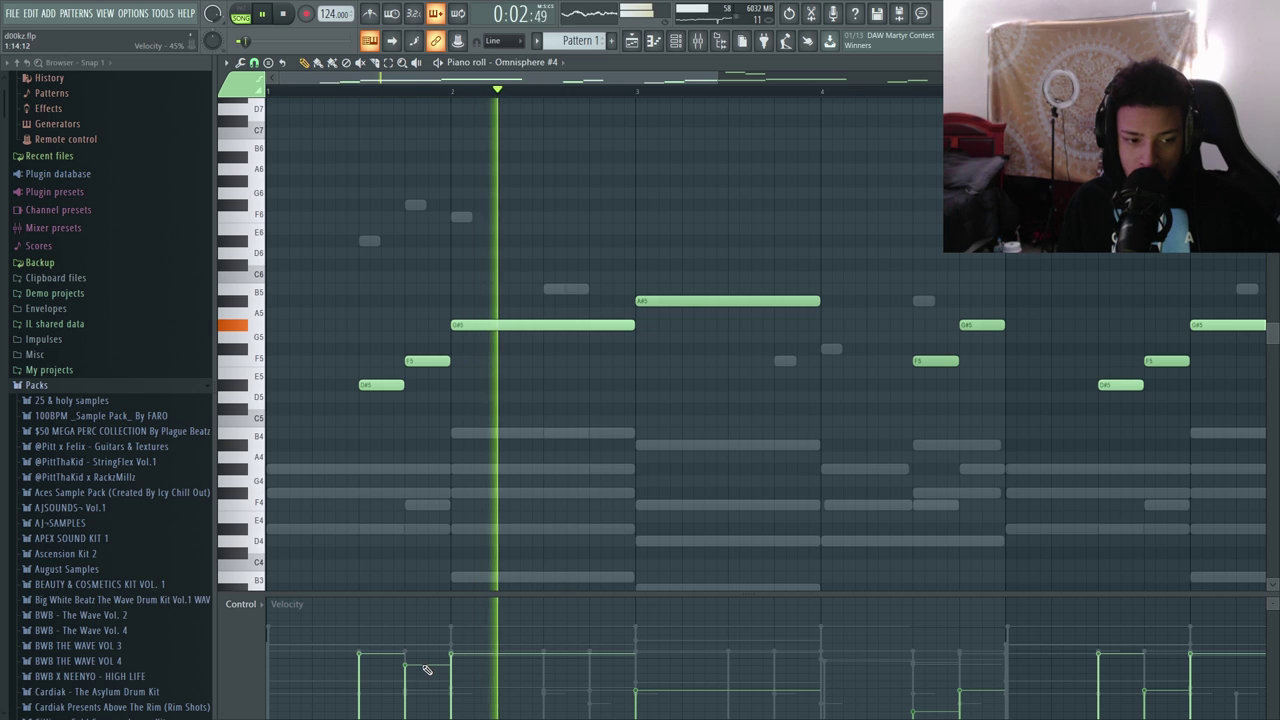
pyautogui.click(653, 637)
pyautogui.press('space')
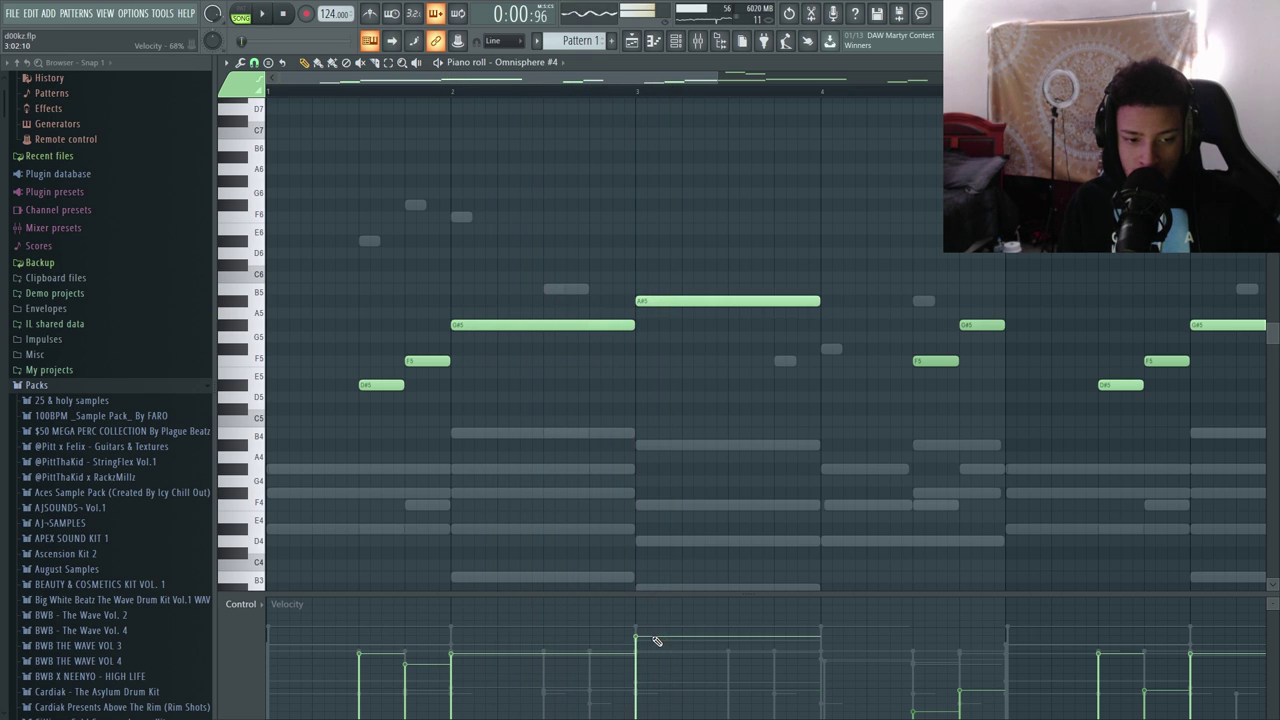
# - Raise the velocities of the F5 and G#5 notes in bar 4 of the Omnisphere #4 part, setting the G#5 to 55%
pyautogui.click(637, 92)
pyautogui.press('space')
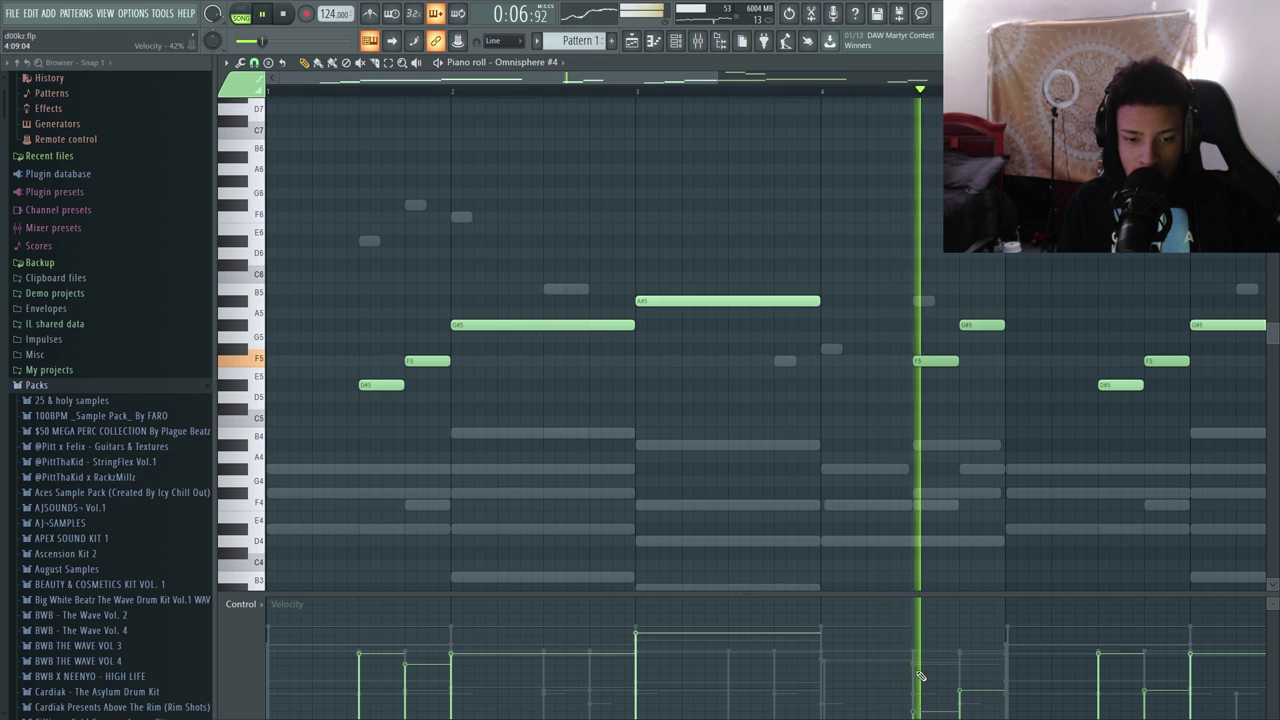
pyautogui.moveTo(919, 681); pyautogui.dragTo(975, 670)
pyautogui.press('space')
pyautogui.press('space')
pyautogui.press('space')
pyautogui.click(912, 92)
pyautogui.press('space')
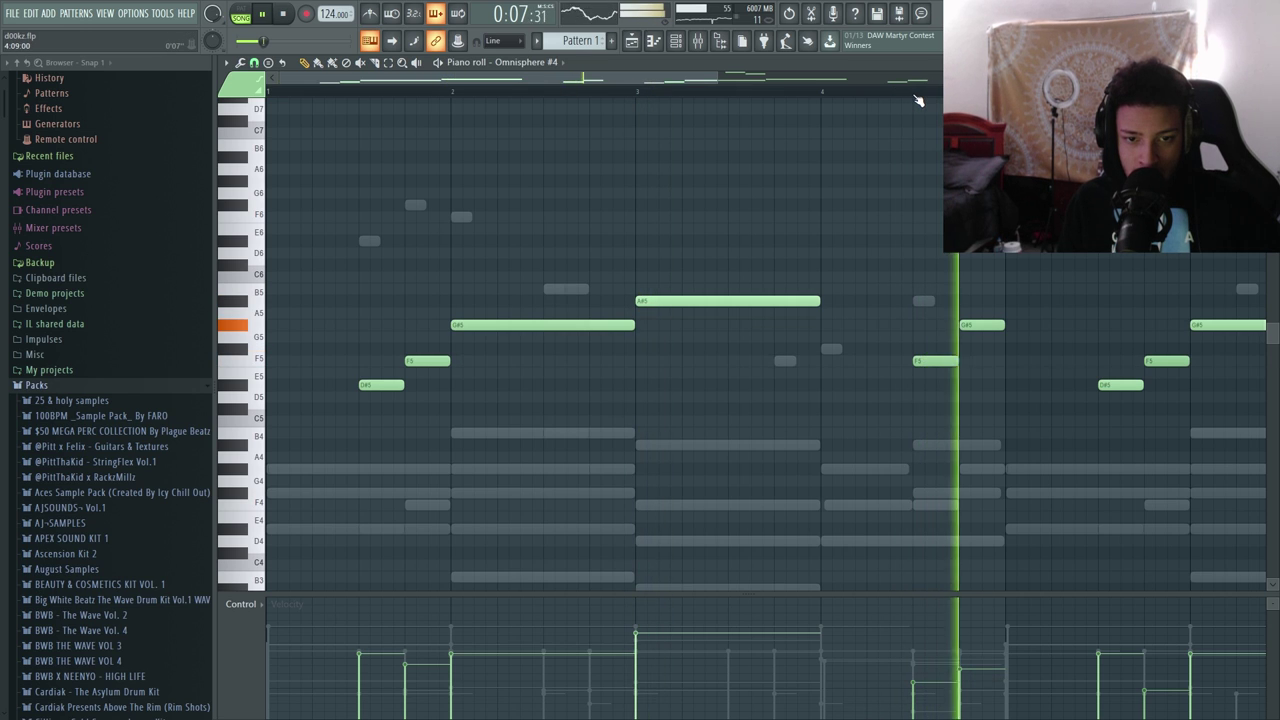
pyautogui.press('space')
pyautogui.press('space')
pyautogui.moveTo(920, 685); pyautogui.dragTo(958, 657)
pyautogui.press('space')
pyautogui.press('space')
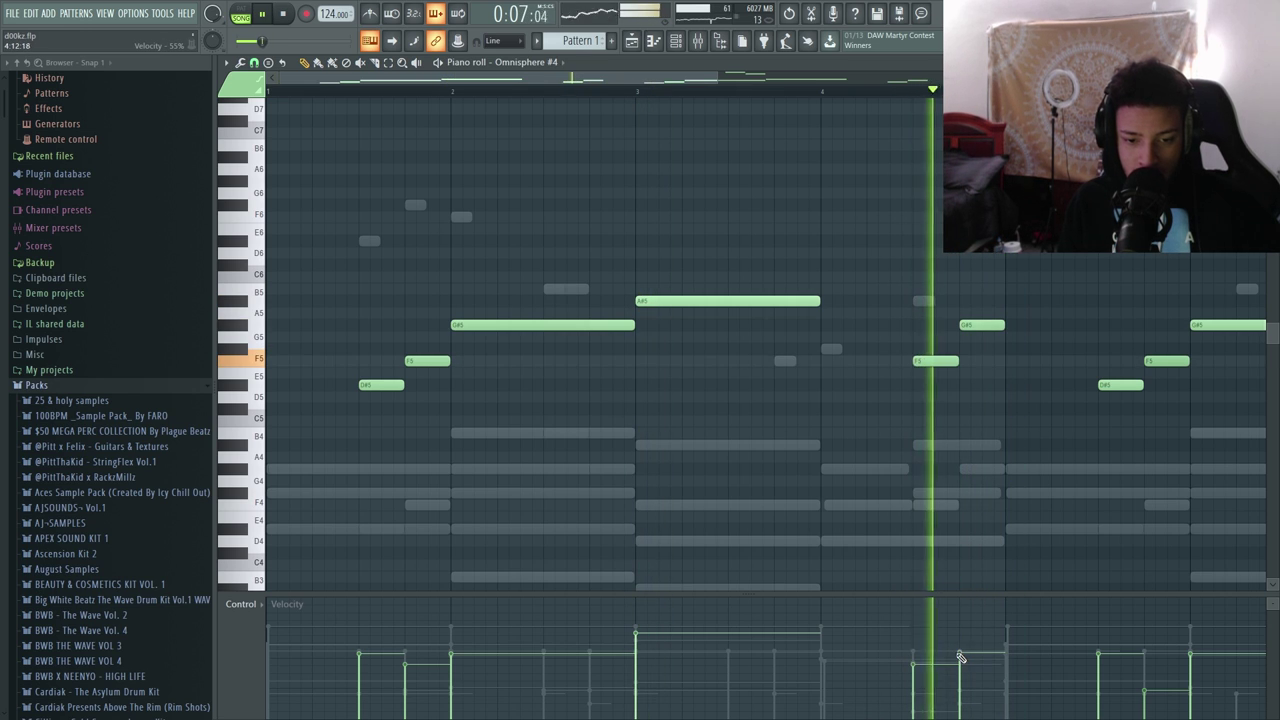
pyautogui.press('space')
# - Delete all the notes in bars 5 to 8 of the Omnisphere #4 part
pyautogui.scroll(-3, 1021, 347)
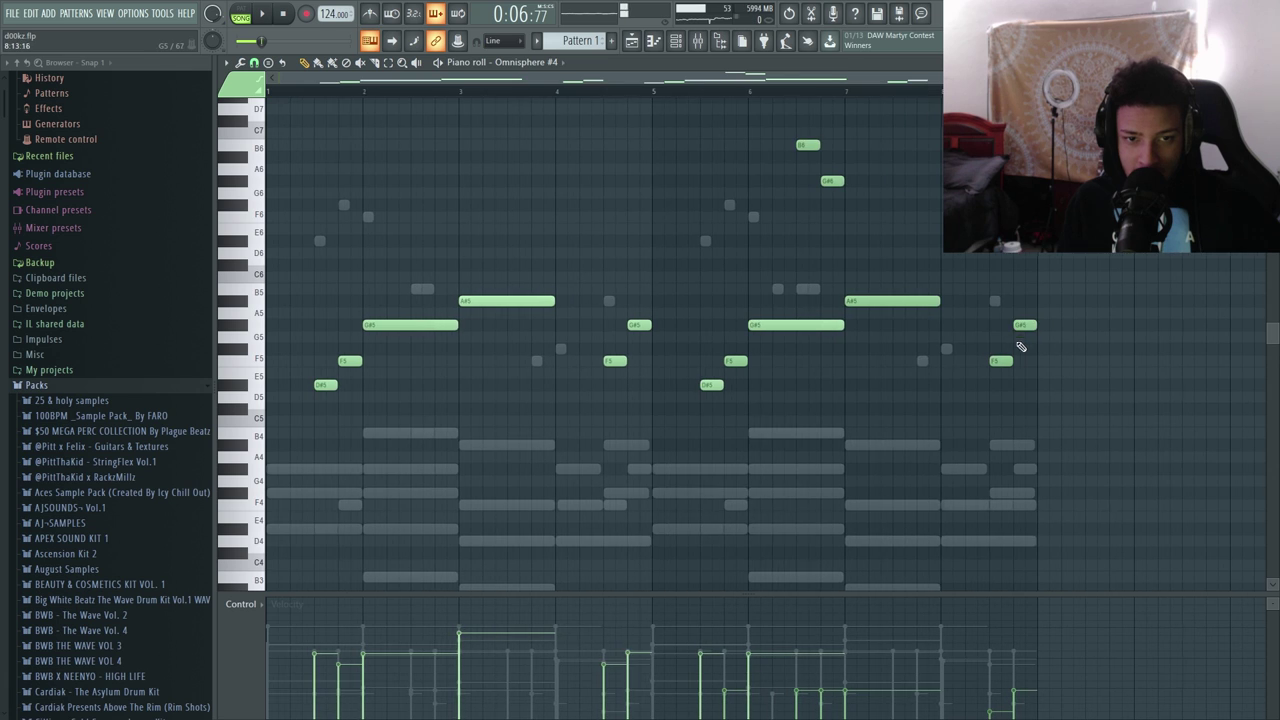
pyautogui.moveTo(1060, 437); pyautogui.dragTo(700, 108)
pyautogui.press('Delete')
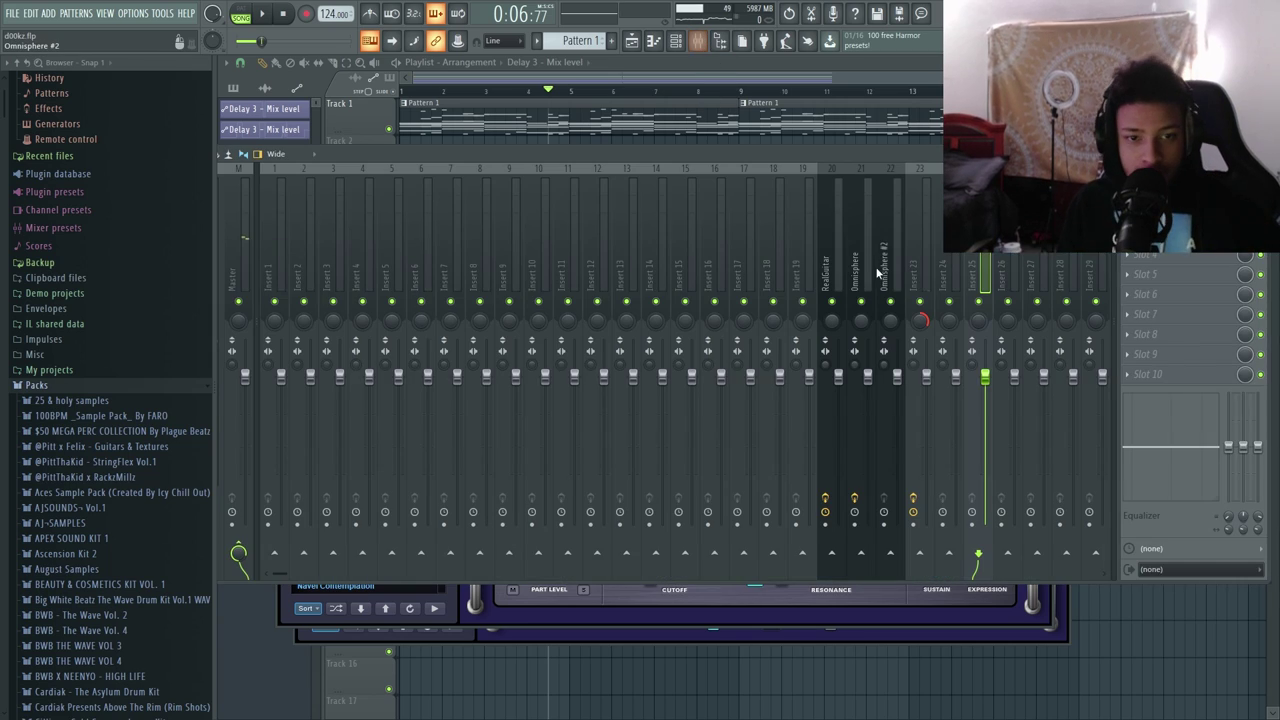
# - Copy the unstable effect with its settings from the Omnisphere mixer track to insert 25
pyautogui.click(862, 242)
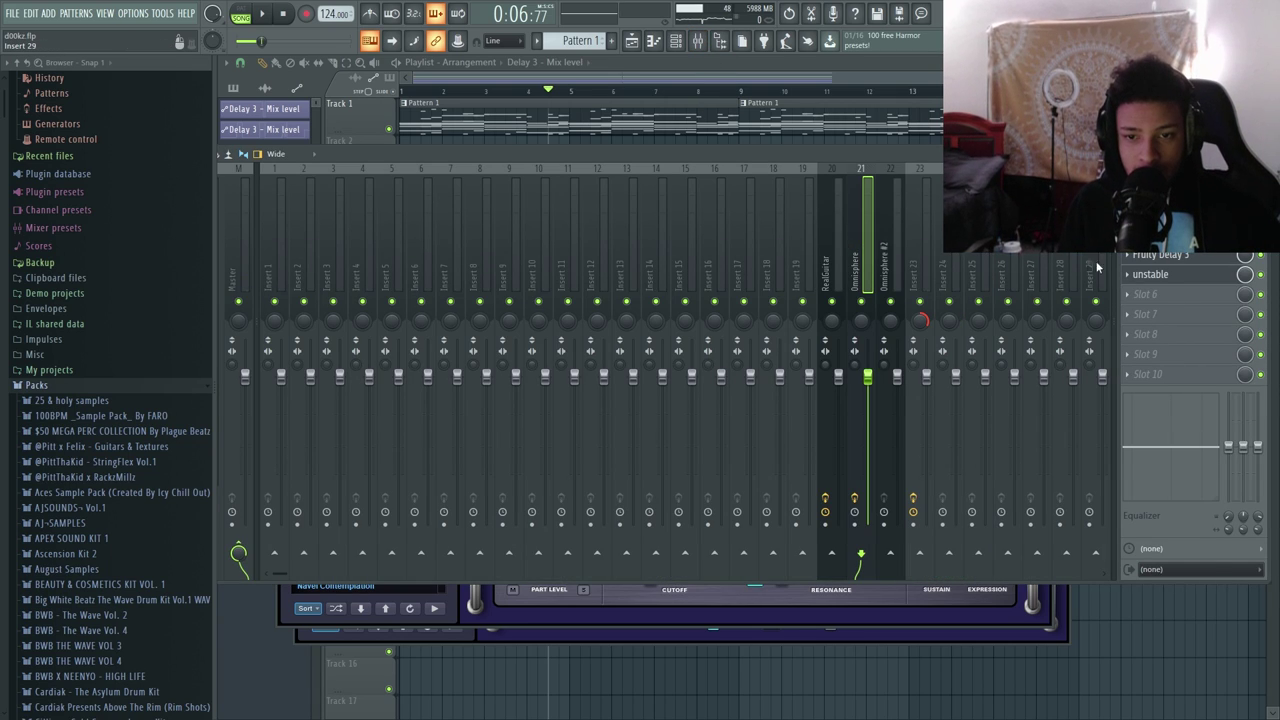
pyautogui.click(1128, 275)
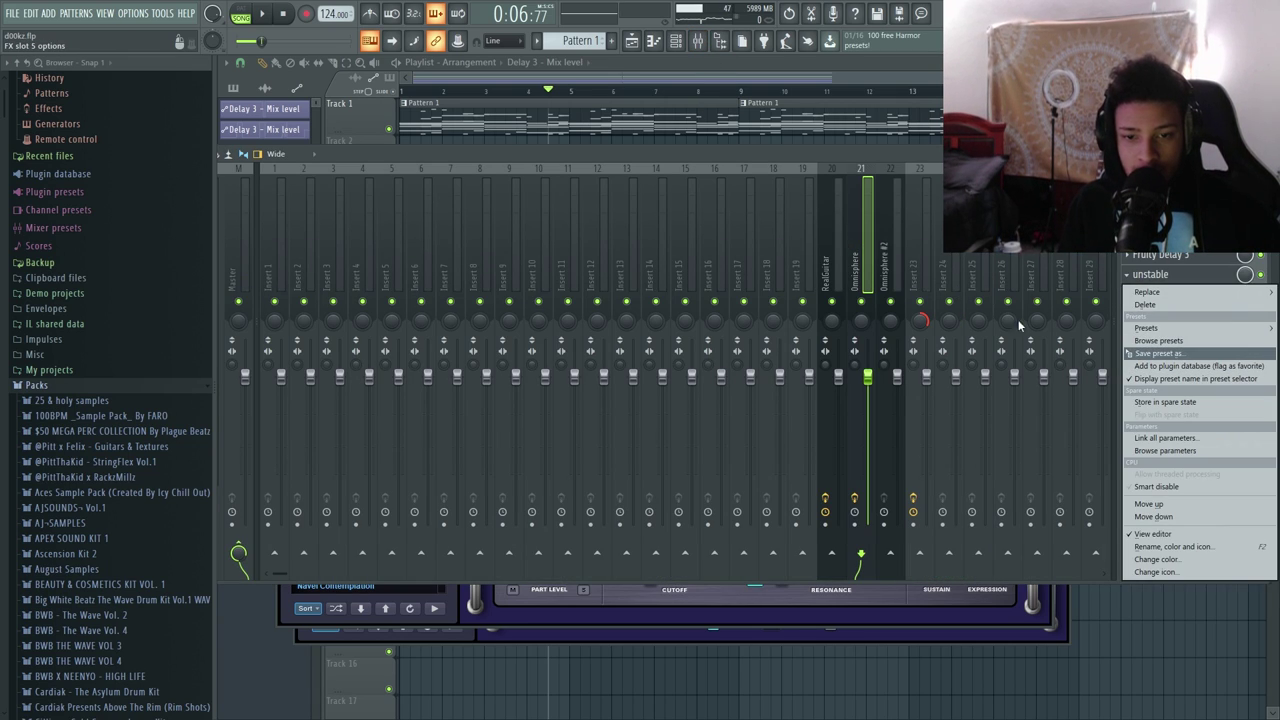
pyautogui.click(1152, 353)
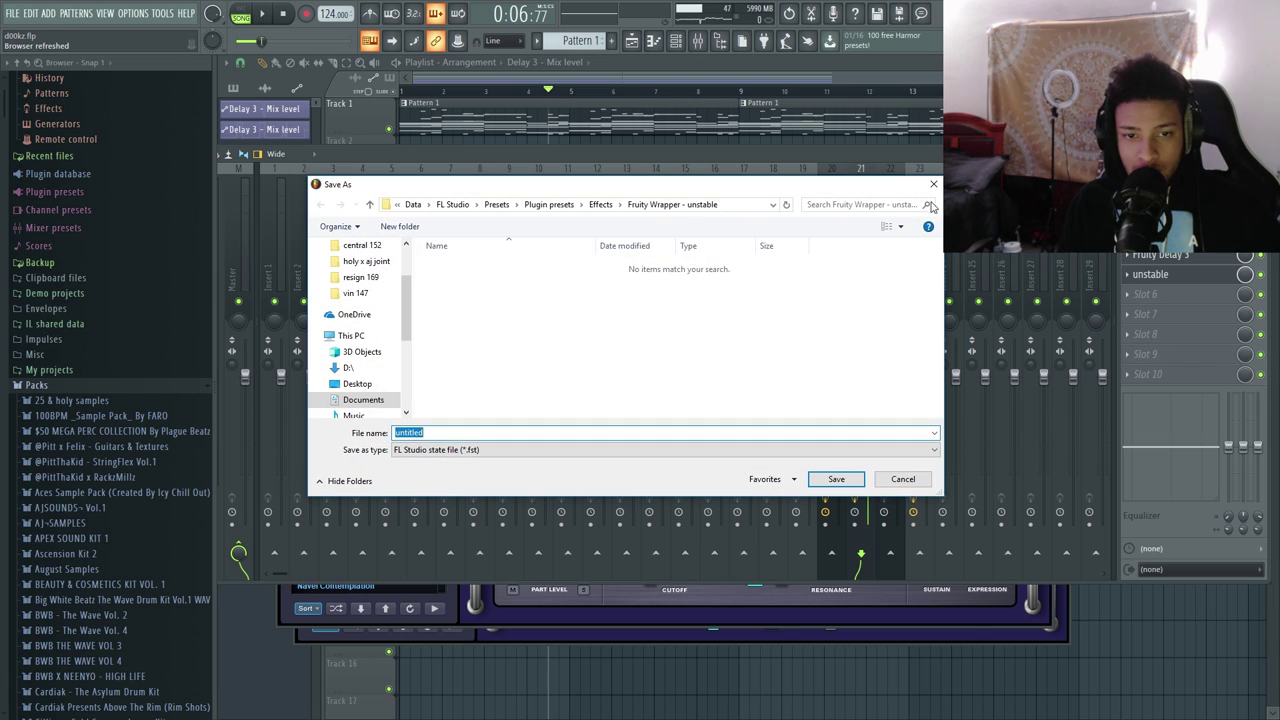
pyautogui.press('Return')
pyautogui.click(1128, 275)
# - Add Fruity Reeverb 2 in slot 2 of insert 25, lowering its dry level and raising its wet level during playback
pyautogui.click(677, 42)
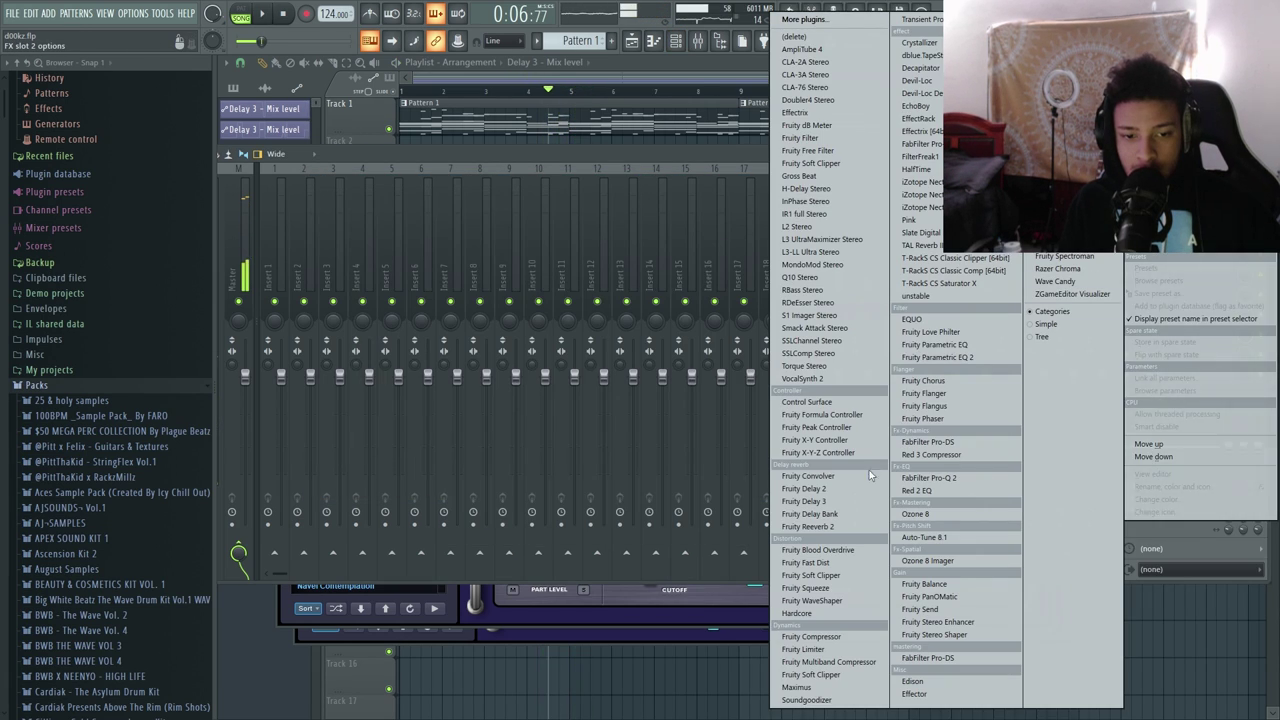
pyautogui.click(856, 525)
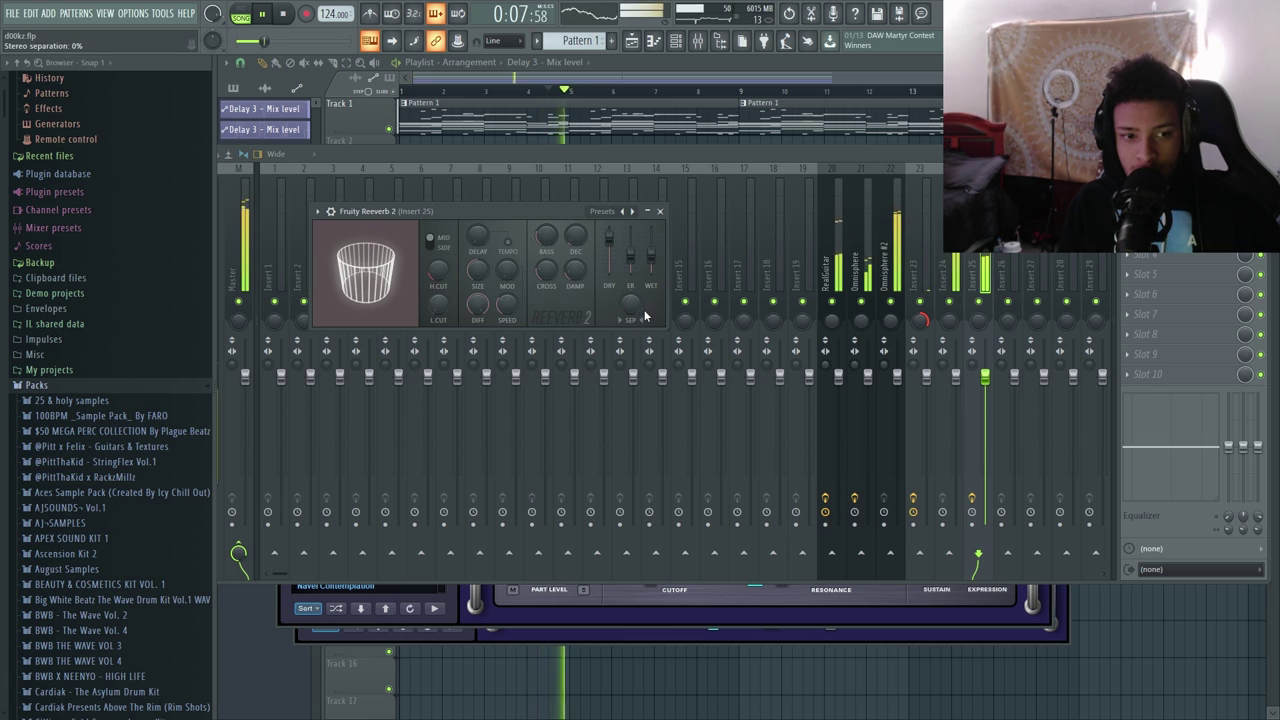
pyautogui.press('space')
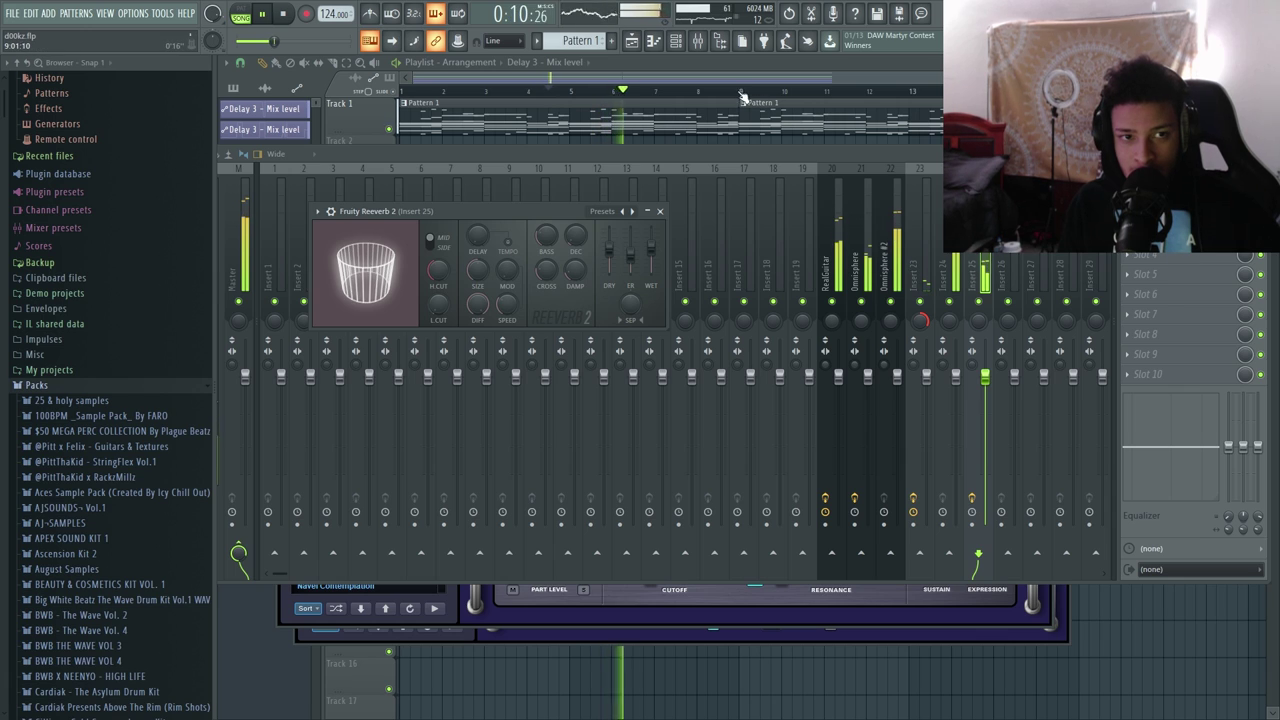
# - Add an effect from the Flanger category in slot 3 of insert 25
pyautogui.click(676, 40)
pyautogui.click(1180, 234)
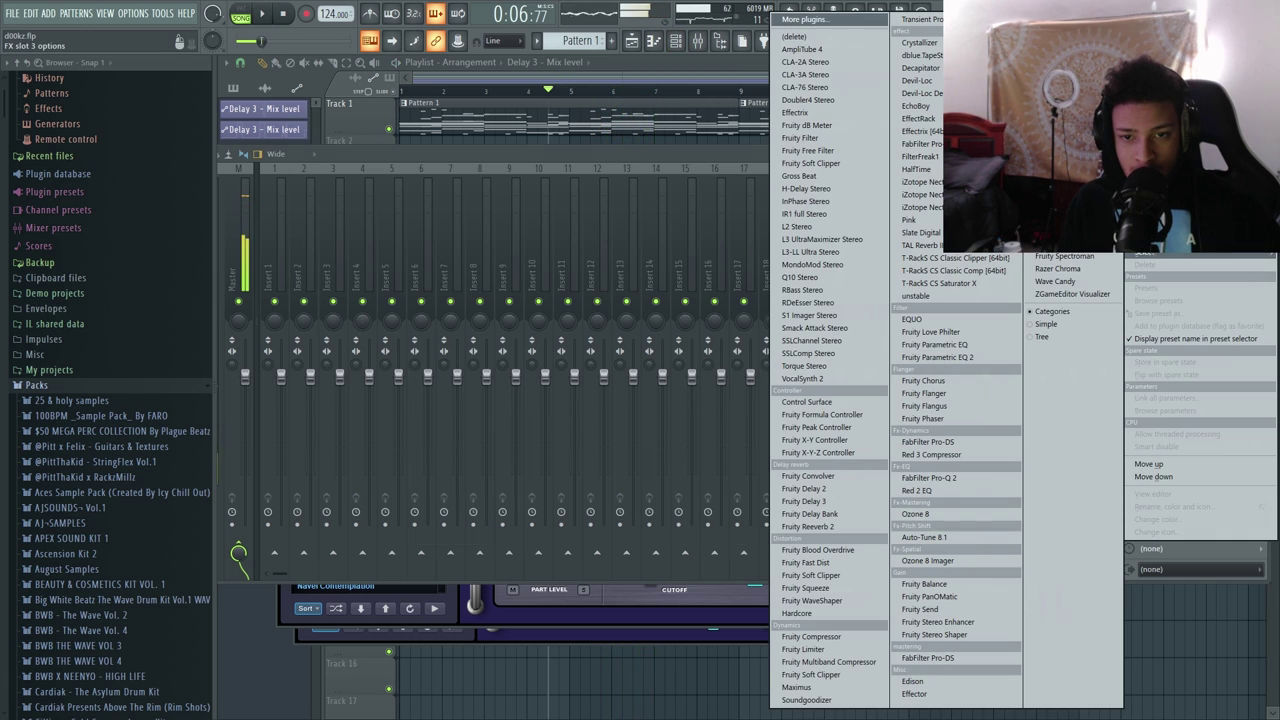
pyautogui.click(966, 412)
pyautogui.click(566, 229)
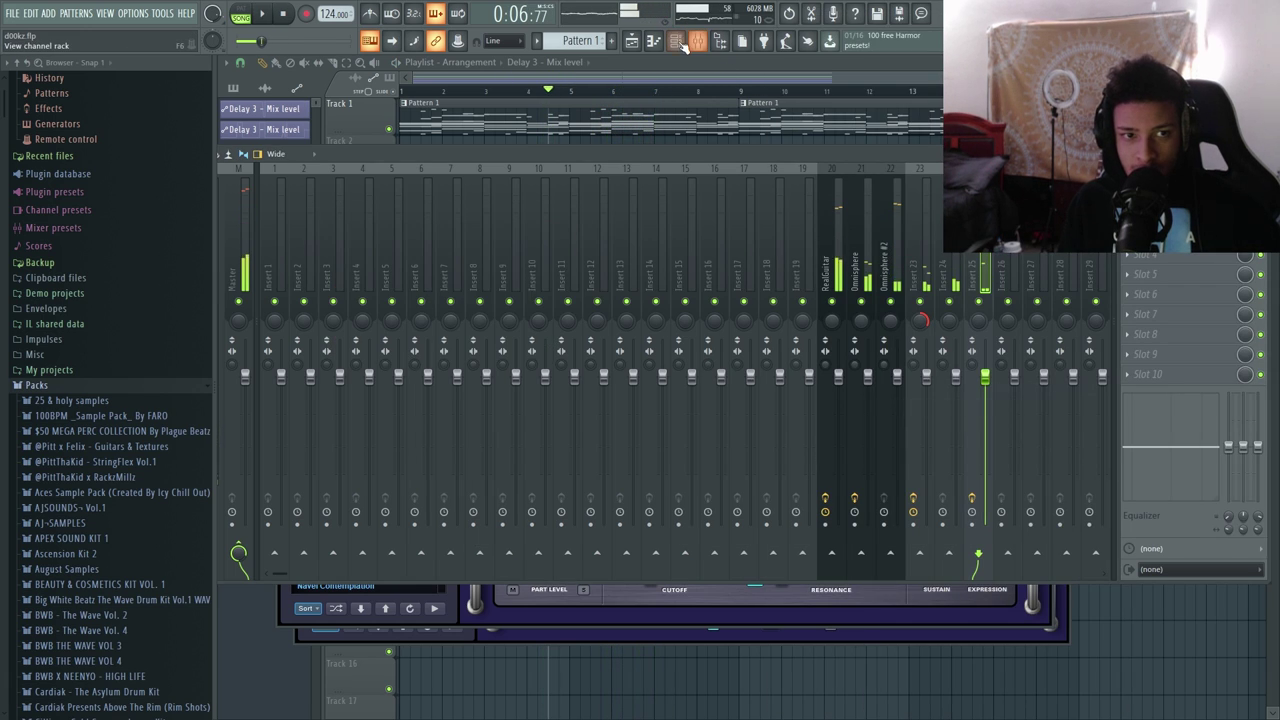
# - Save the project and load Vintage Tremolo into the empty common FX slot of Omnisphere #4
pyautogui.click(680, 42)
pyautogui.hotkey('ctrl', 's')
pyautogui.click(511, 592)
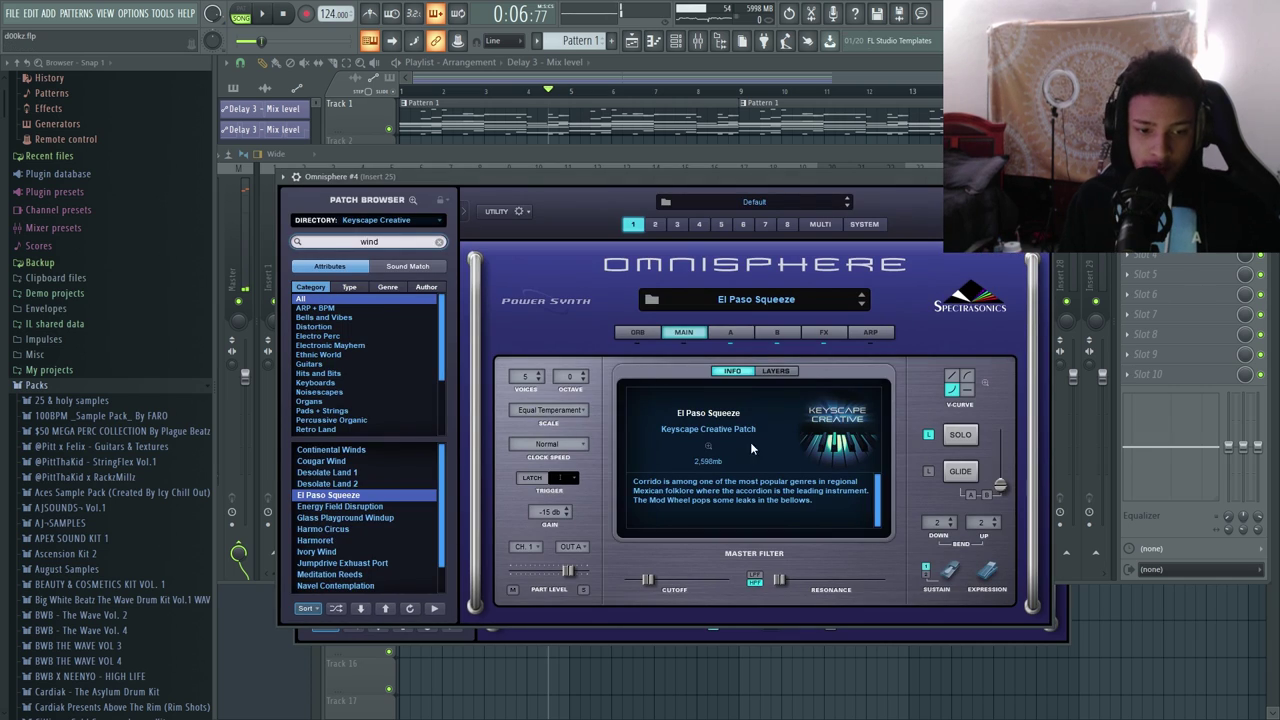
pyautogui.click(820, 334)
pyautogui.click(570, 565)
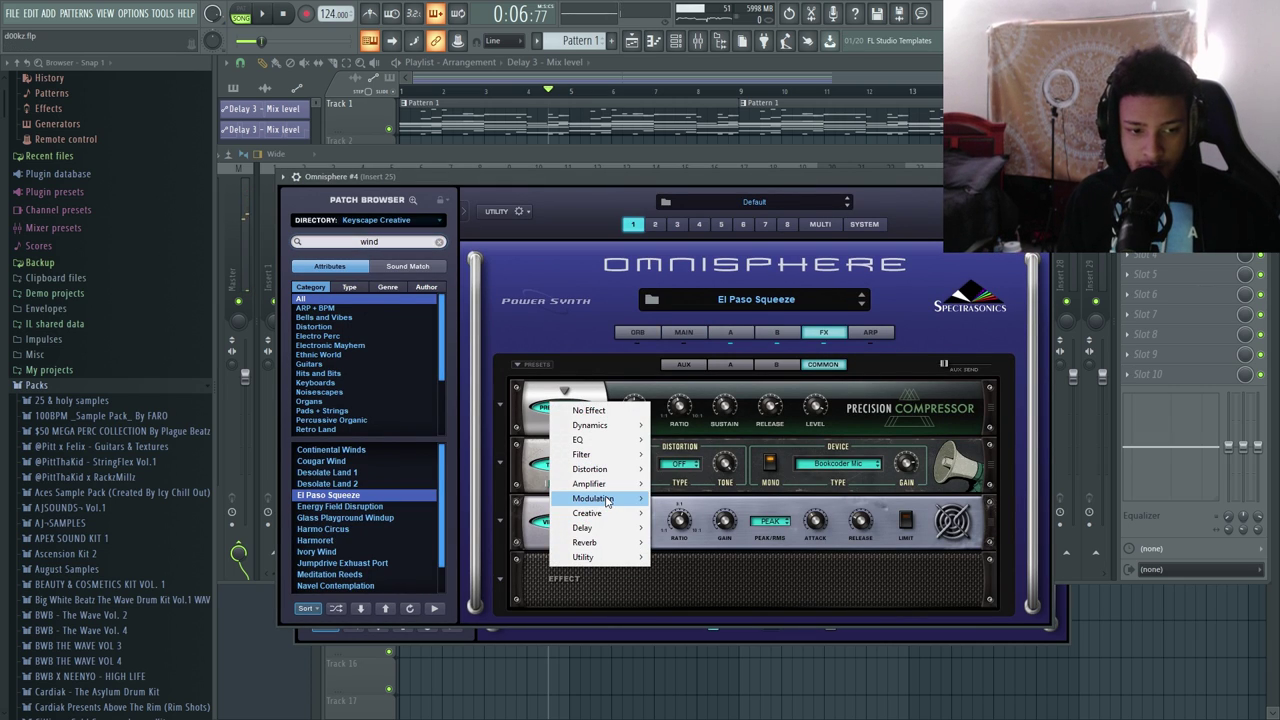
pyautogui.moveTo(607, 500)
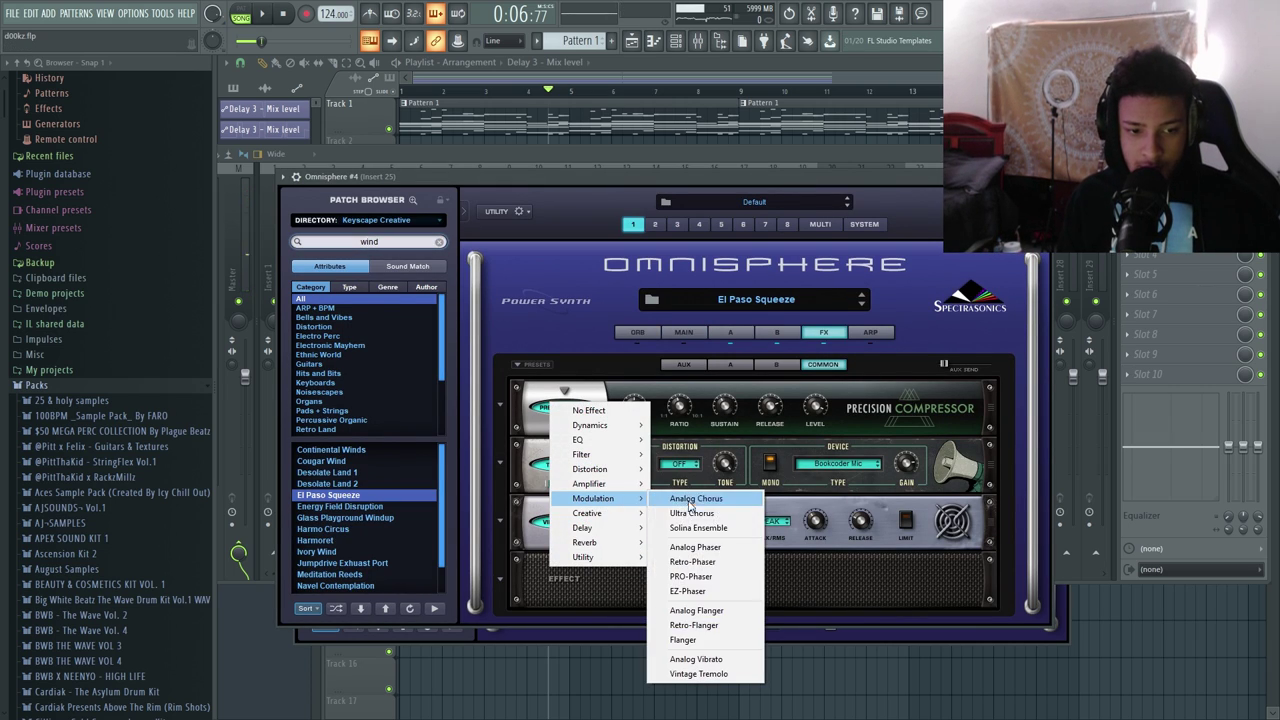
pyautogui.click(726, 675)
# - Set the Vintage Tremolo's wave to Triangle and audition insert 25 soloed during playback
pyautogui.press('space')
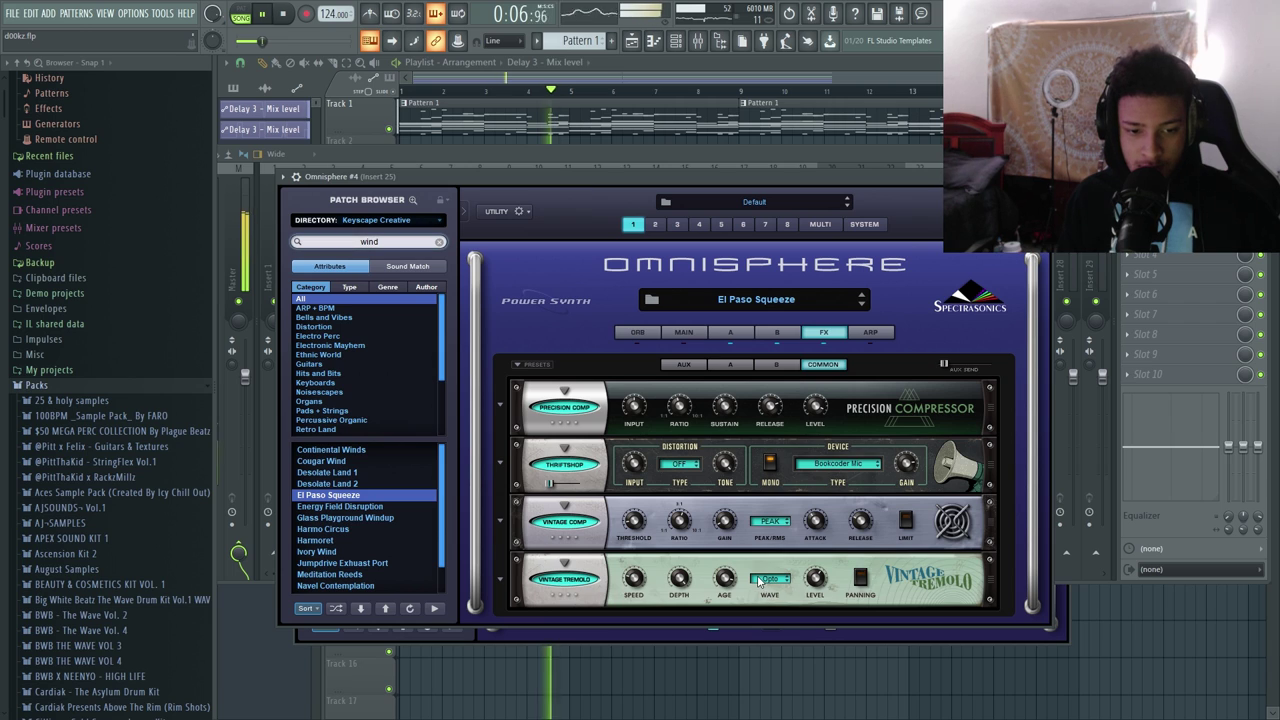
pyautogui.click(1085, 156)
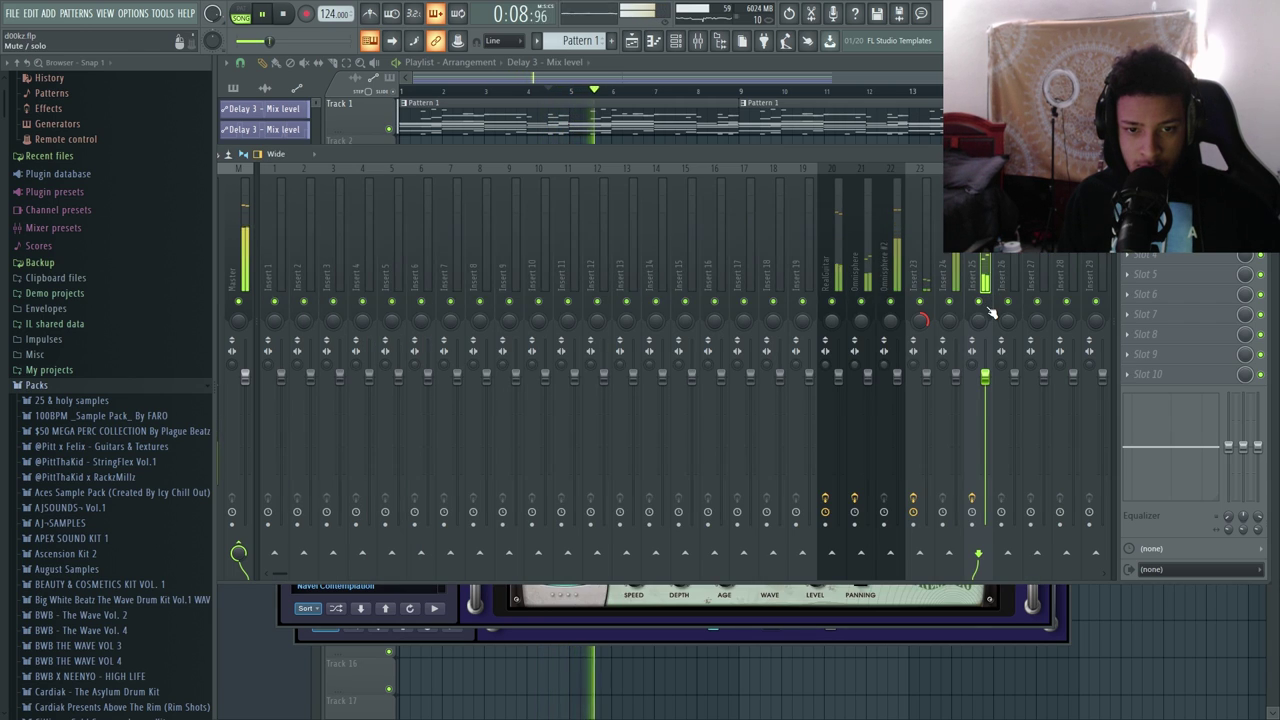
pyautogui.click(675, 40)
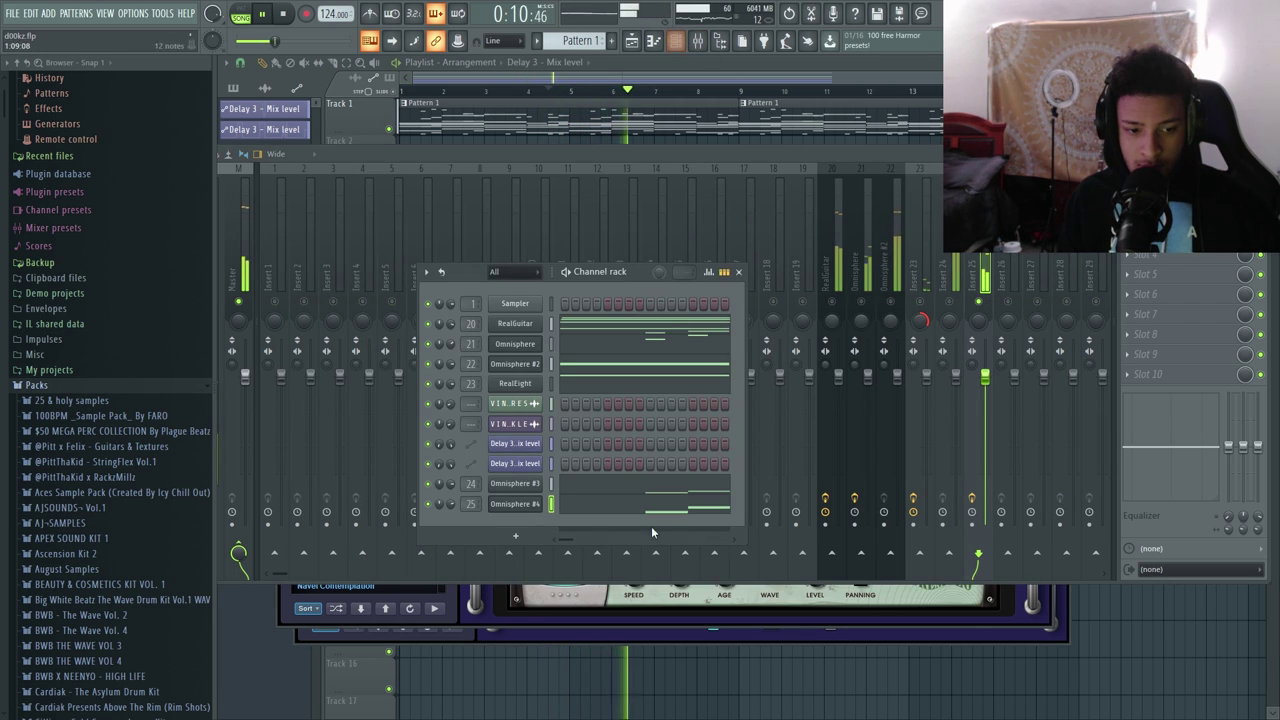
pyautogui.click(648, 620)
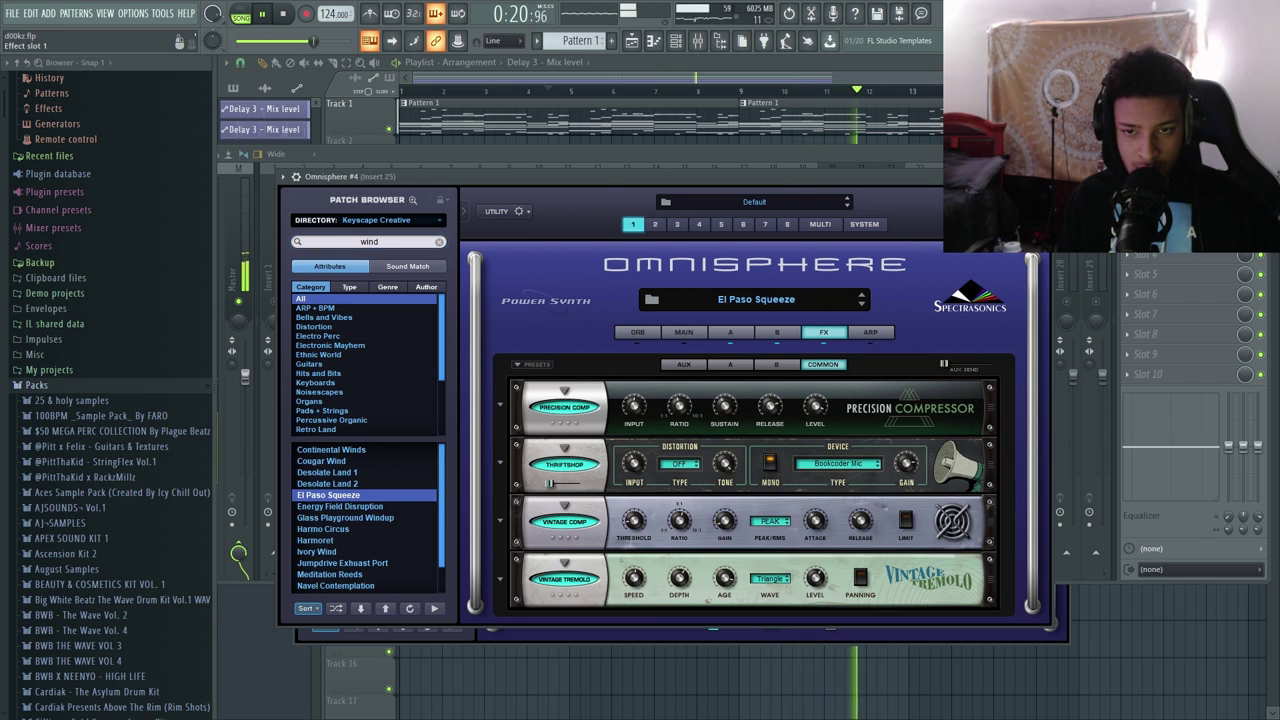
# - Stop playback and copy the unstable effect with its settings from insert 25 to insert 26
pyautogui.click(1180, 194)
pyautogui.click(921, 275)
pyautogui.press('space')
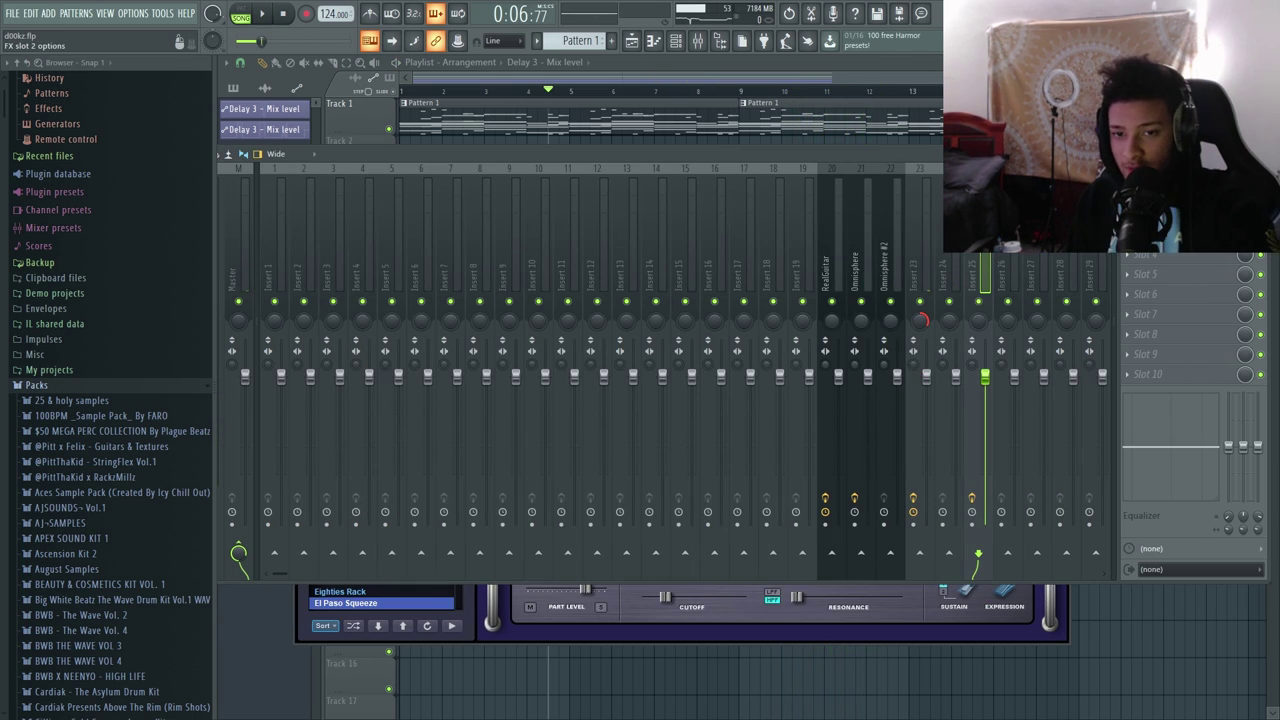
pyautogui.click(1128, 194)
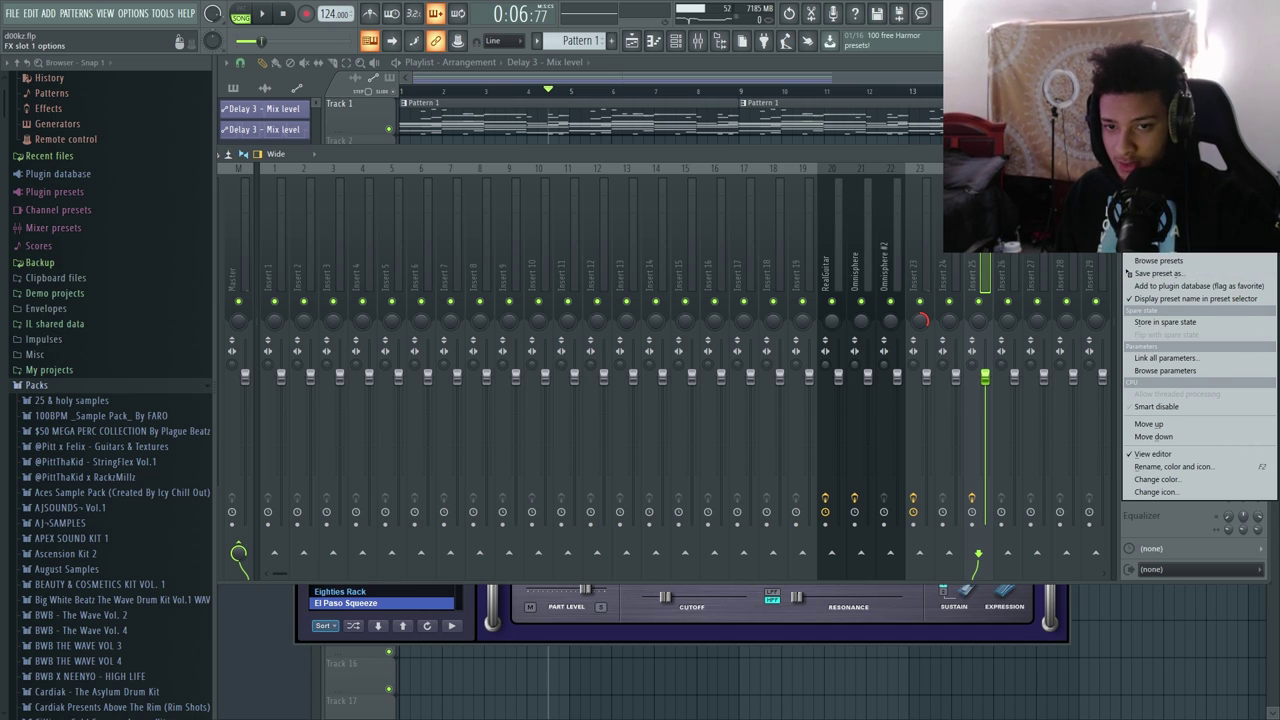
pyautogui.click(1150, 220)
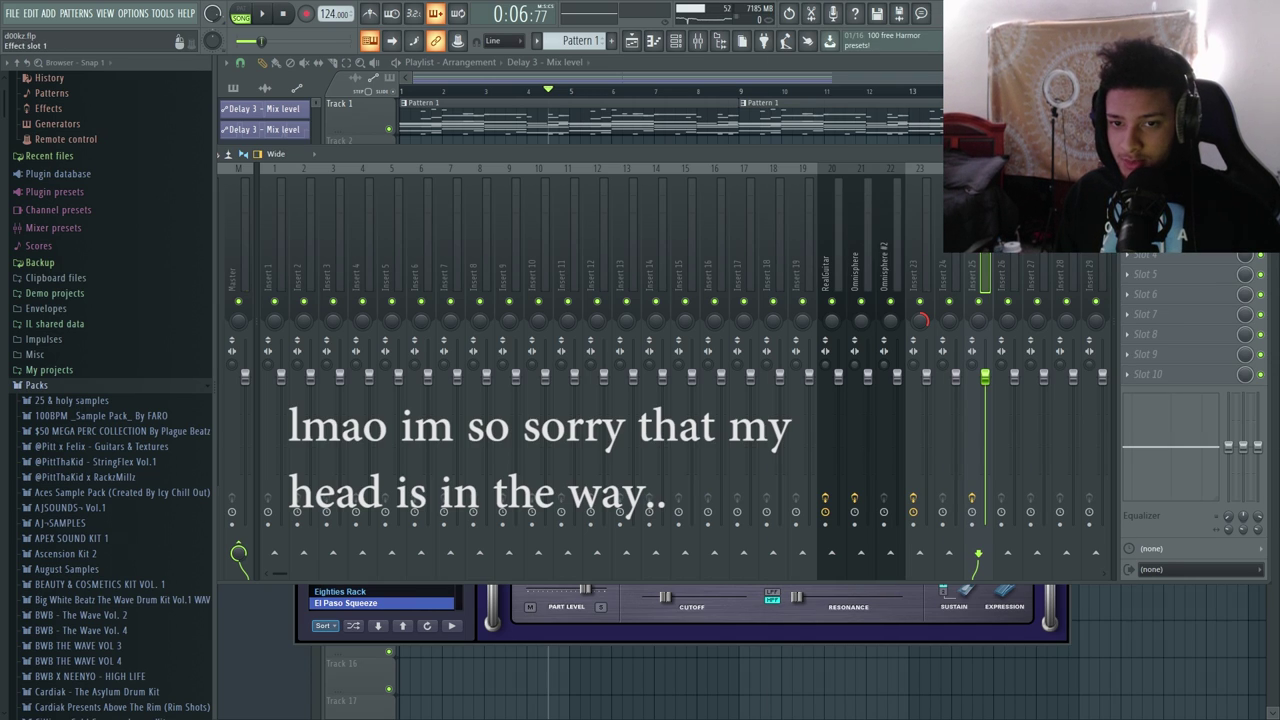
pyautogui.click(1127, 253)
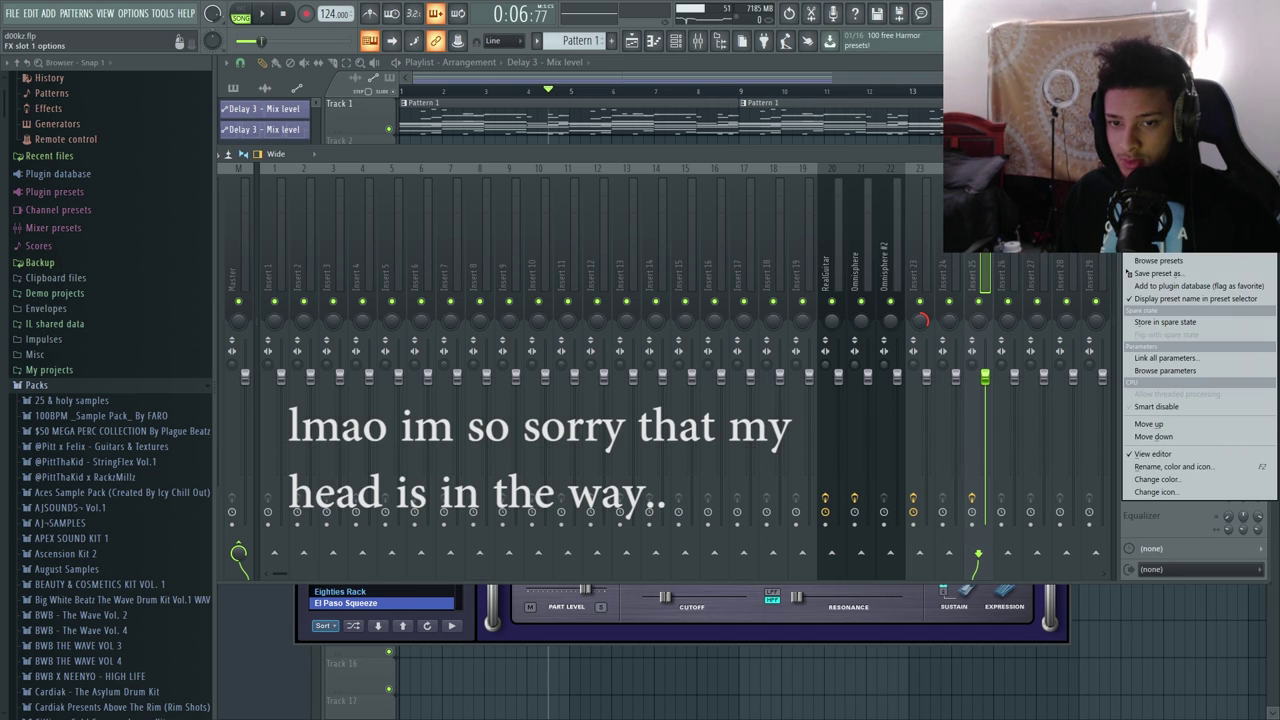
pyautogui.moveTo(1173, 275); pyautogui.dragTo(1122, 286)
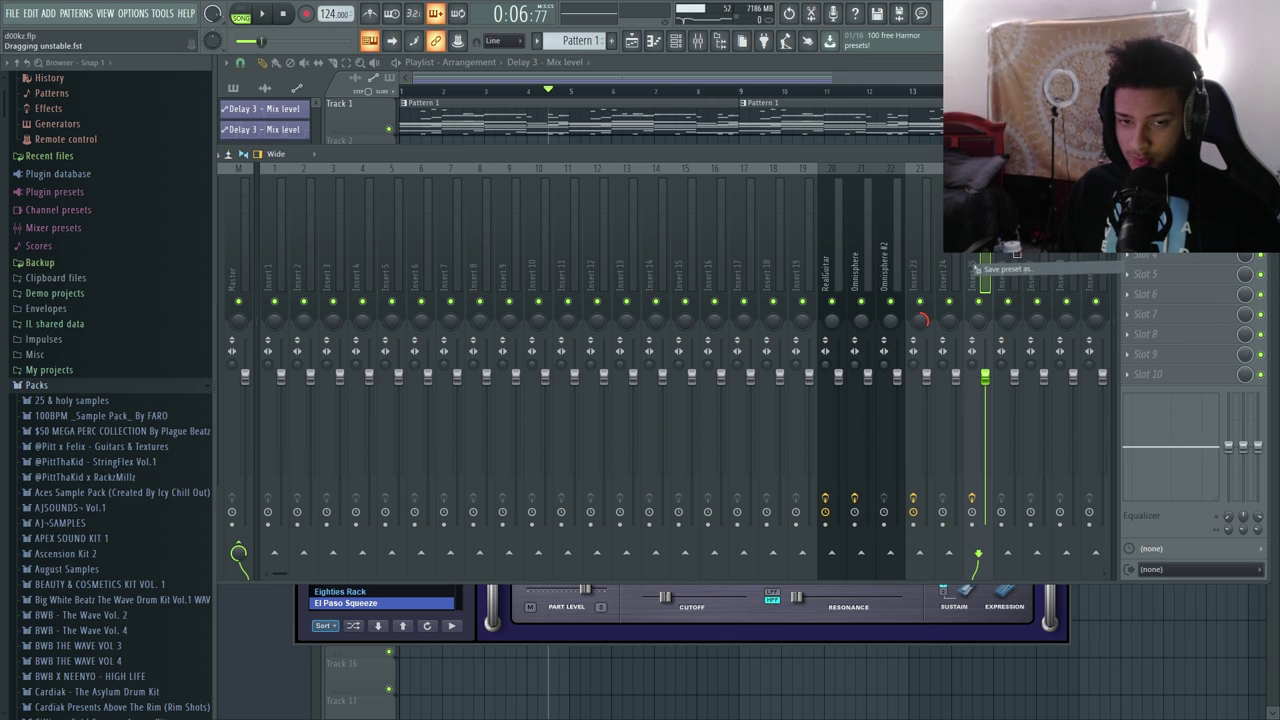
pyautogui.moveTo(975, 268); pyautogui.dragTo(1007, 270)
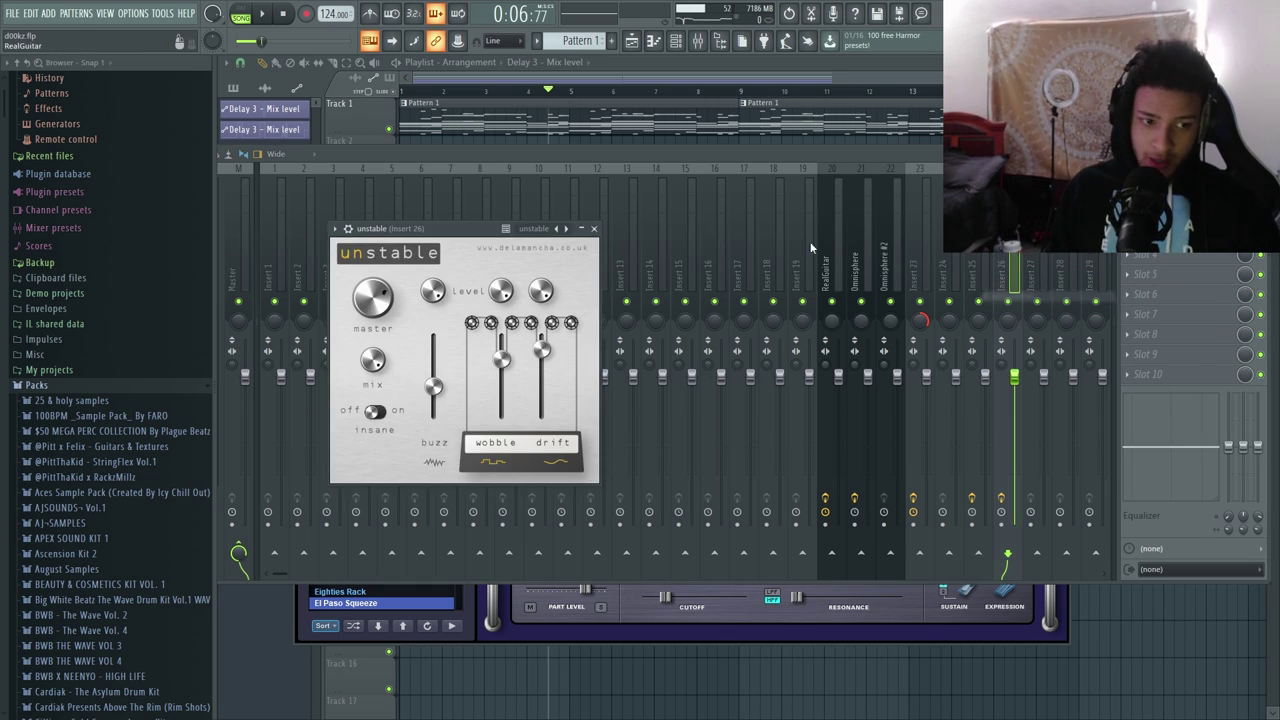
# - Check the unstable effect on insert 25, and delete its copy from insert 26
pyautogui.click(977, 262)
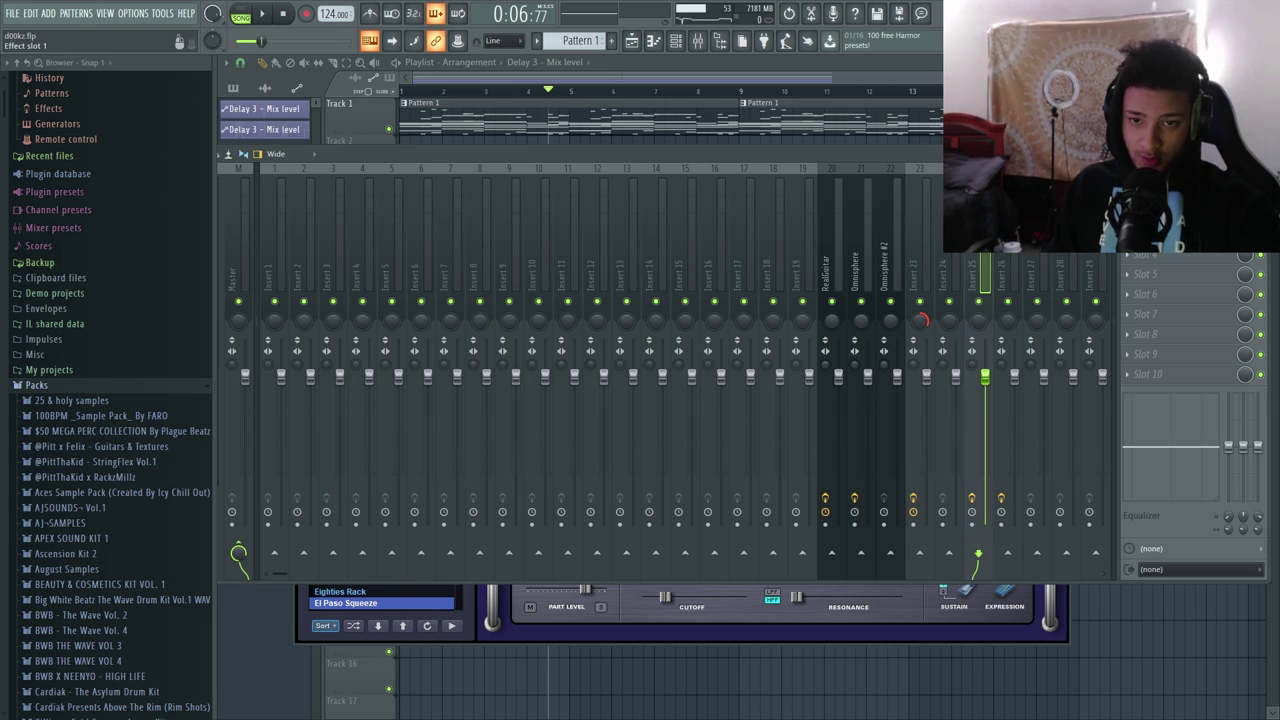
pyautogui.click(1172, 194)
pyautogui.click(1005, 238)
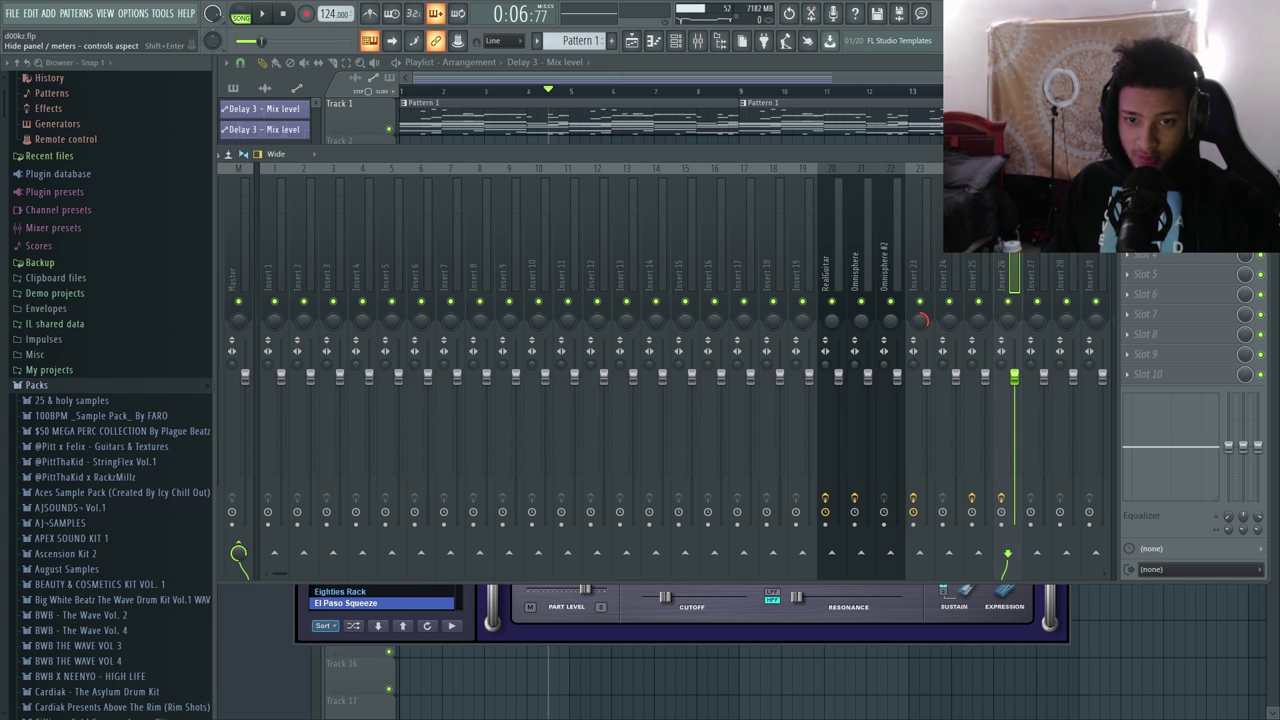
pyautogui.click(1128, 194)
pyautogui.click(1150, 222)
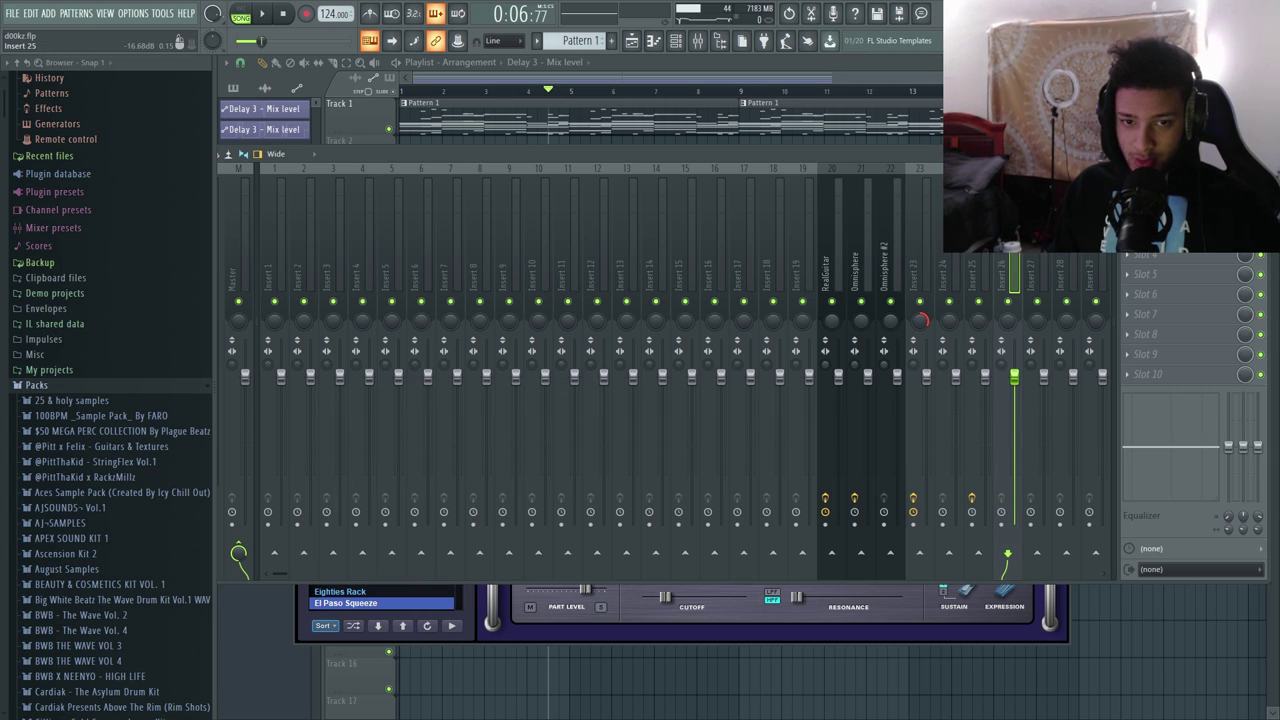
# - Copy the complete mixer track state of insert 25 to insert 26 and show the channel rack
pyautogui.rightClick(990, 195)
pyautogui.moveTo(1020, 223)
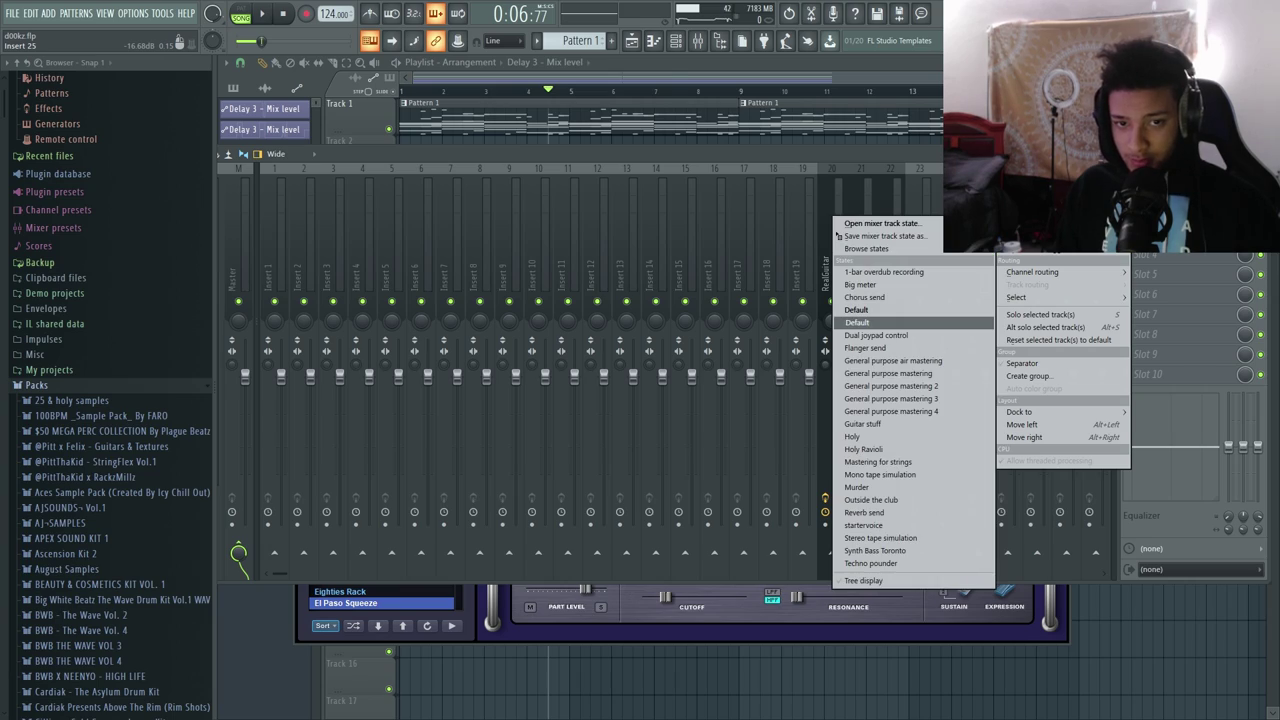
pyautogui.click(870, 323)
pyautogui.rightClick(990, 195)
pyautogui.click(990, 195)
pyautogui.rightClick(990, 195)
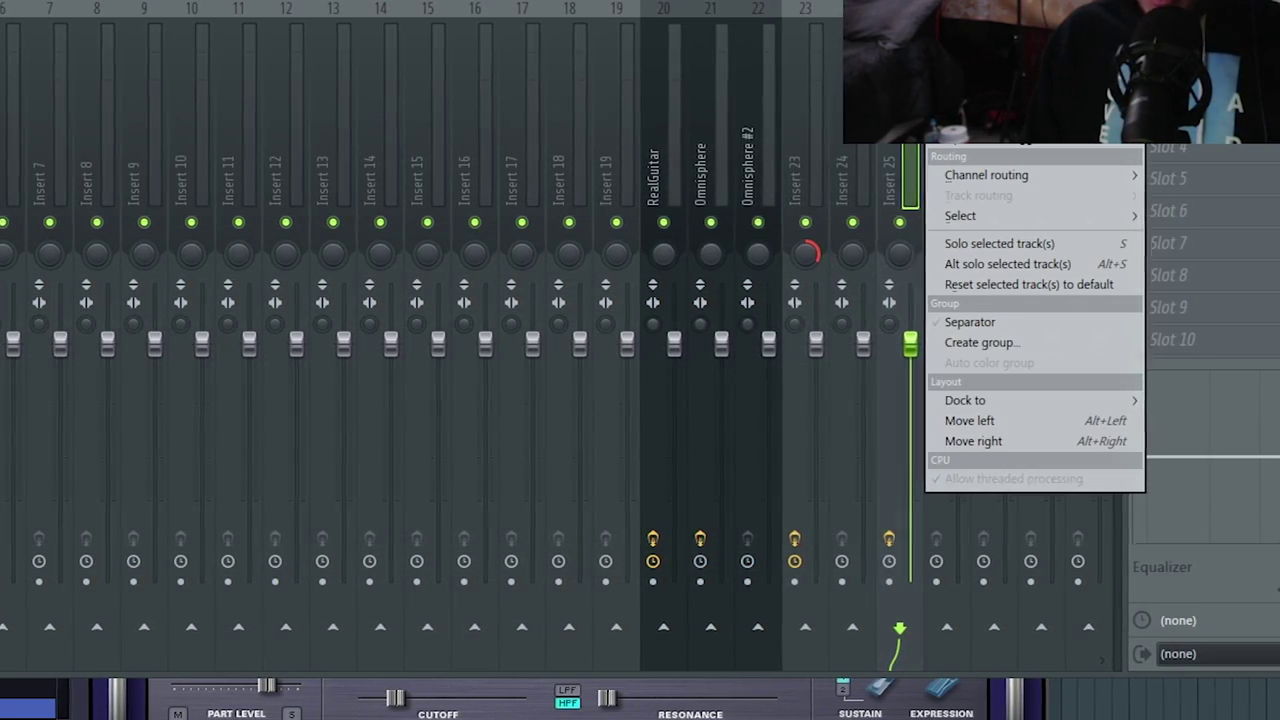
pyautogui.moveTo(972, 98)
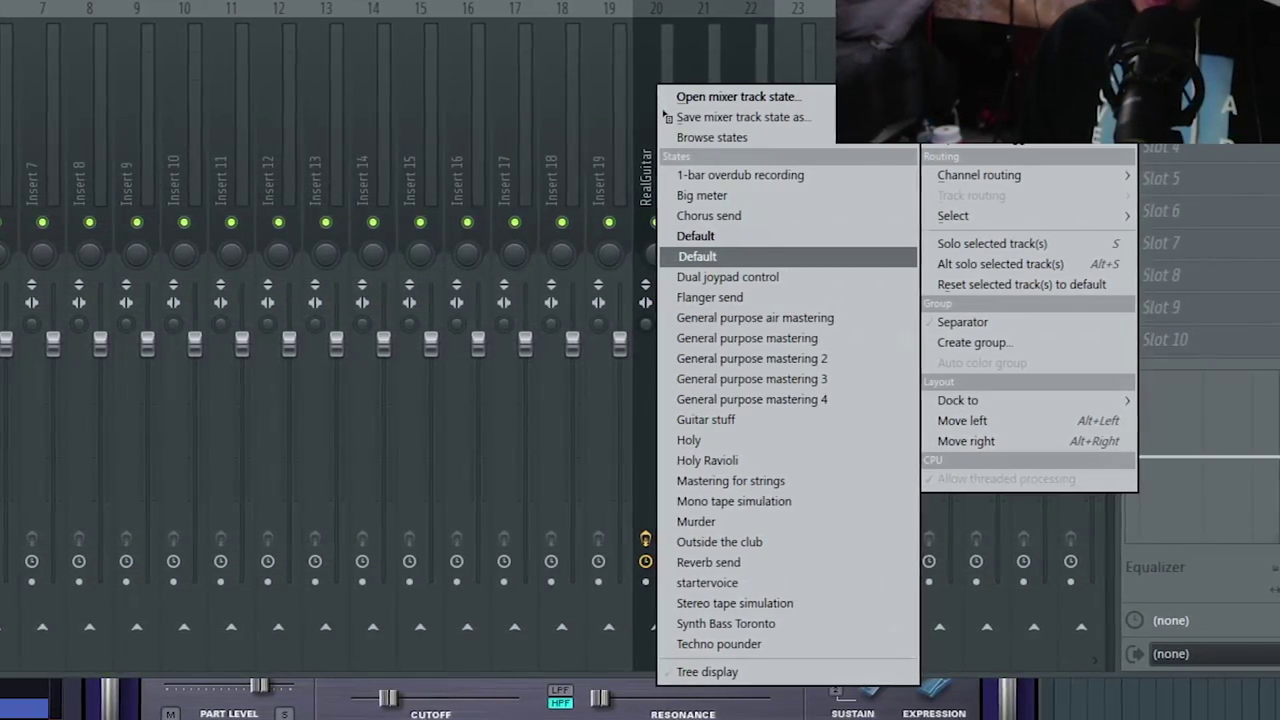
pyautogui.click(787, 117)
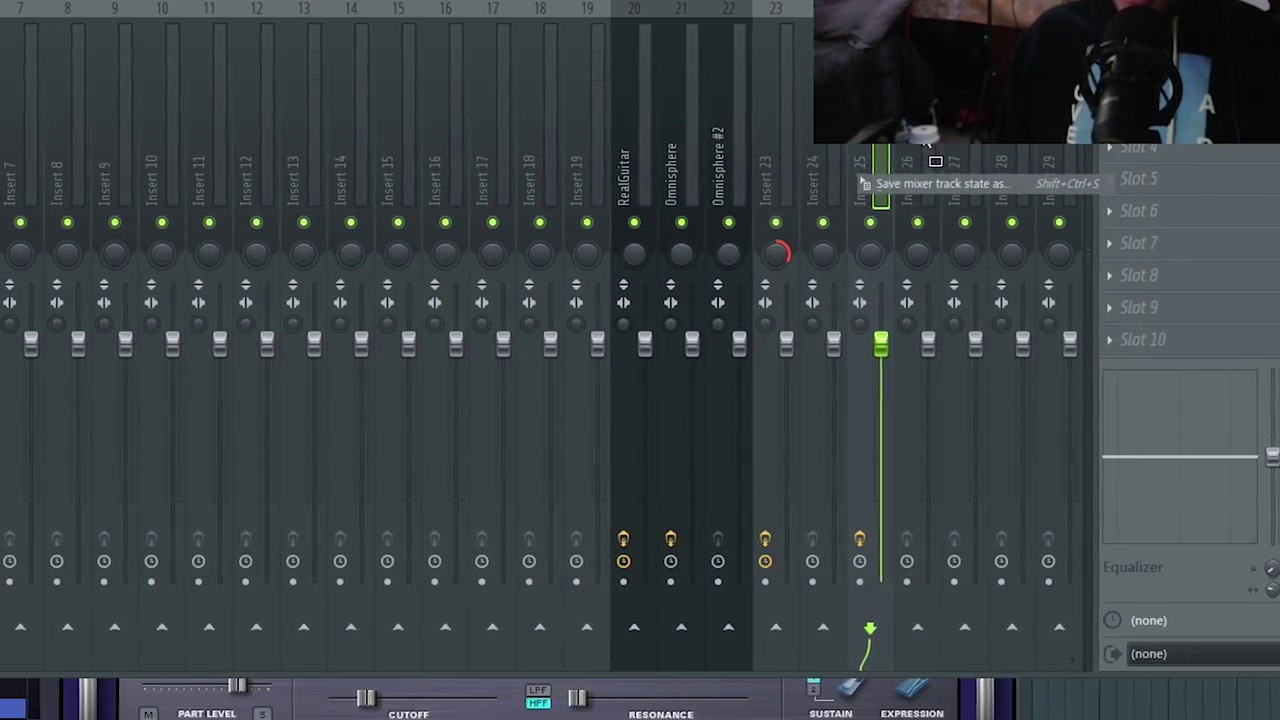
pyautogui.moveTo(926, 143); pyautogui.dragTo(926, 145)
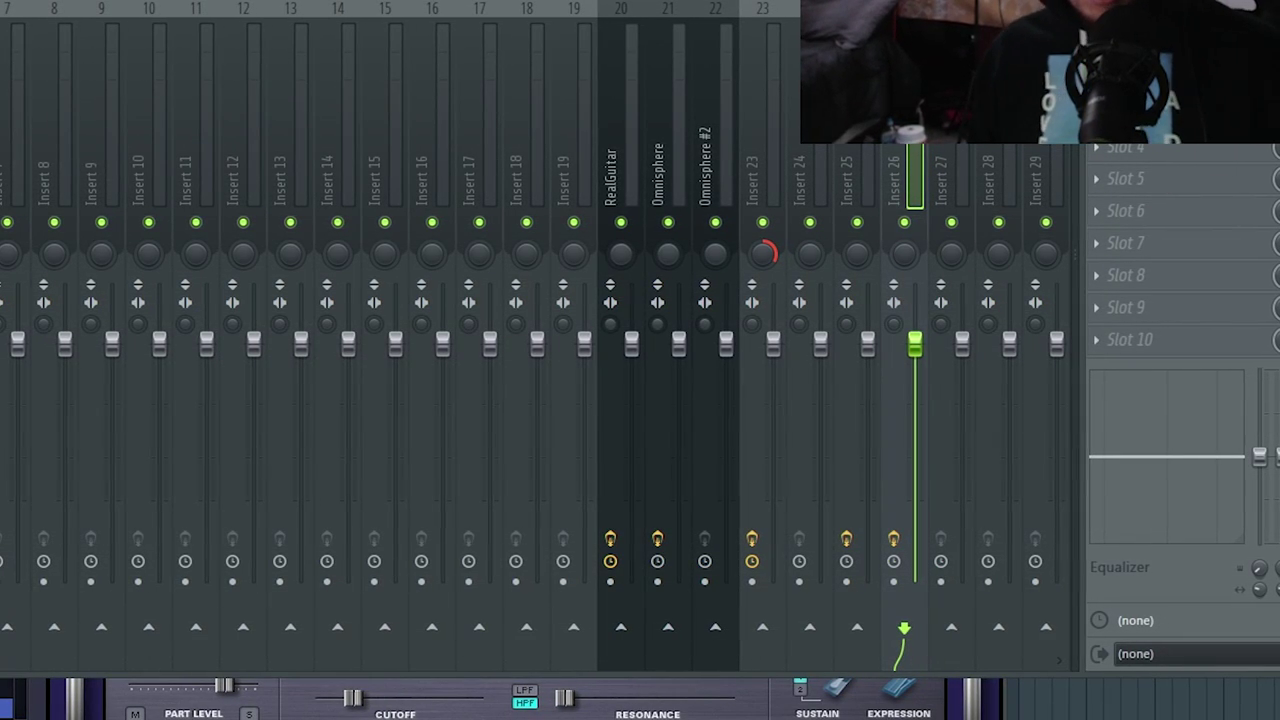
pyautogui.press('F6')
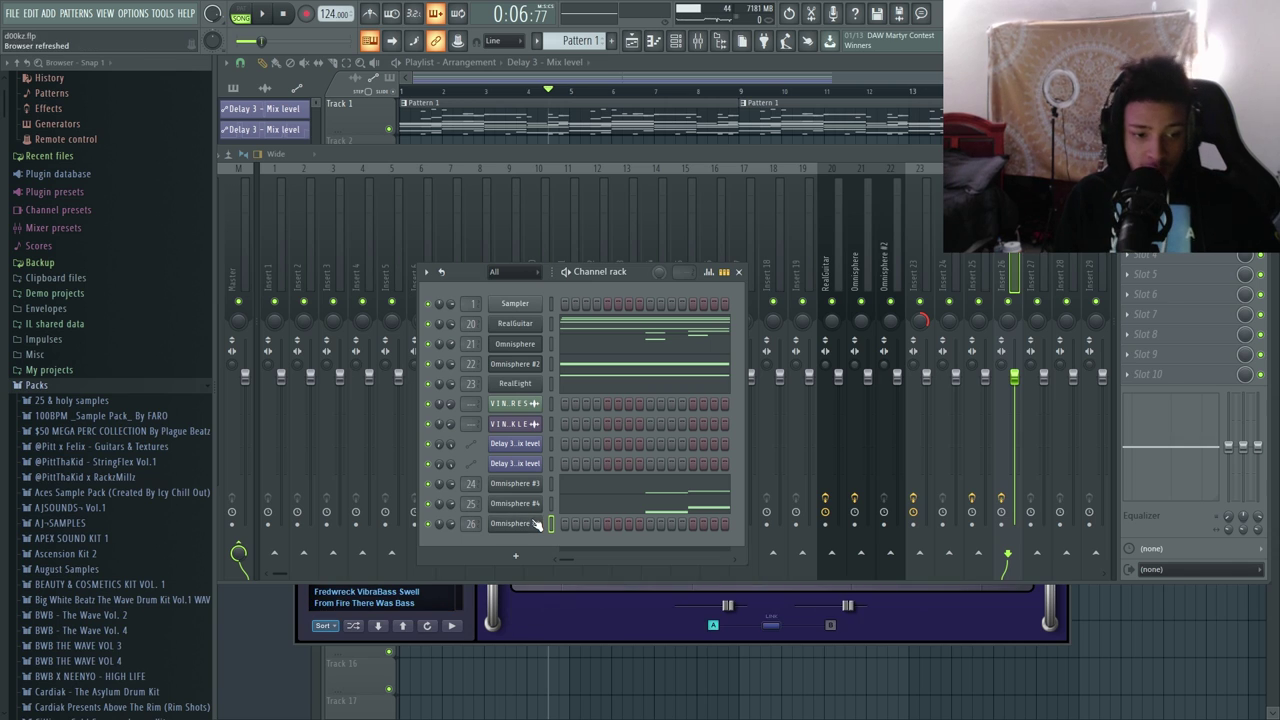
# - Search Omnisphere #5's Keyscape Creative patches for "flute" and load Insecticider Melancholy
pyautogui.click(130, 581)
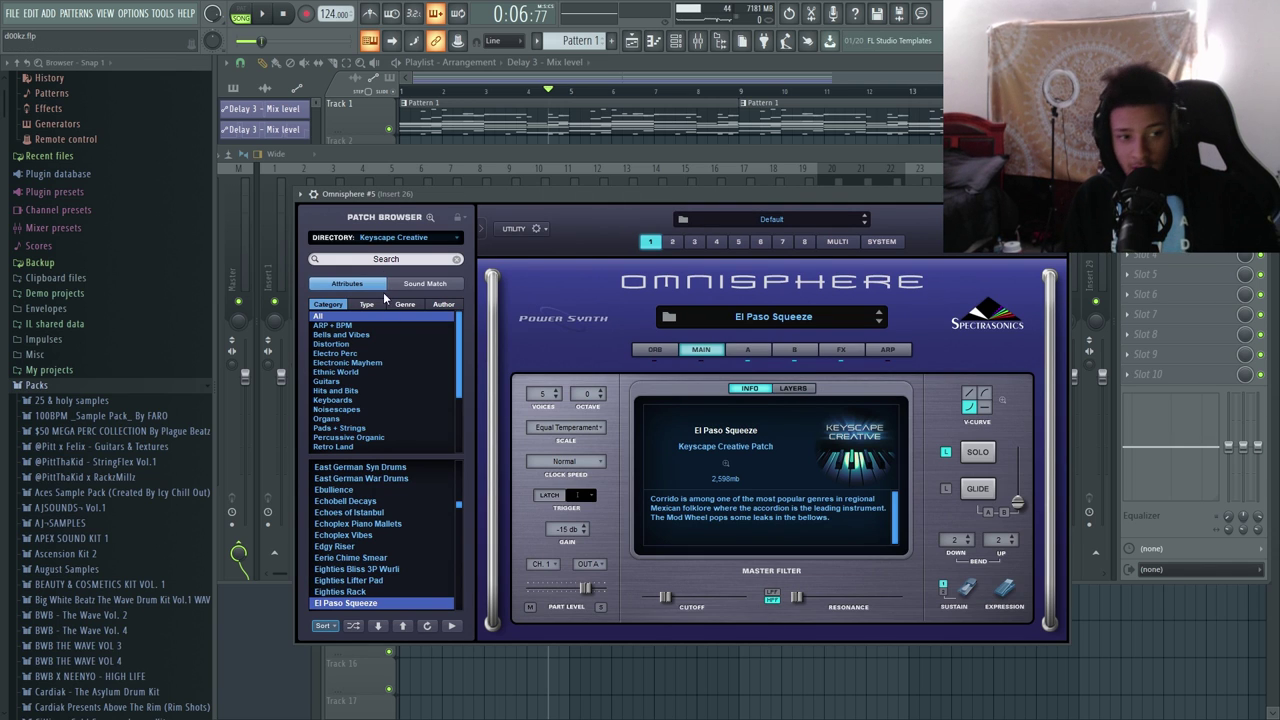
pyautogui.click(404, 236)
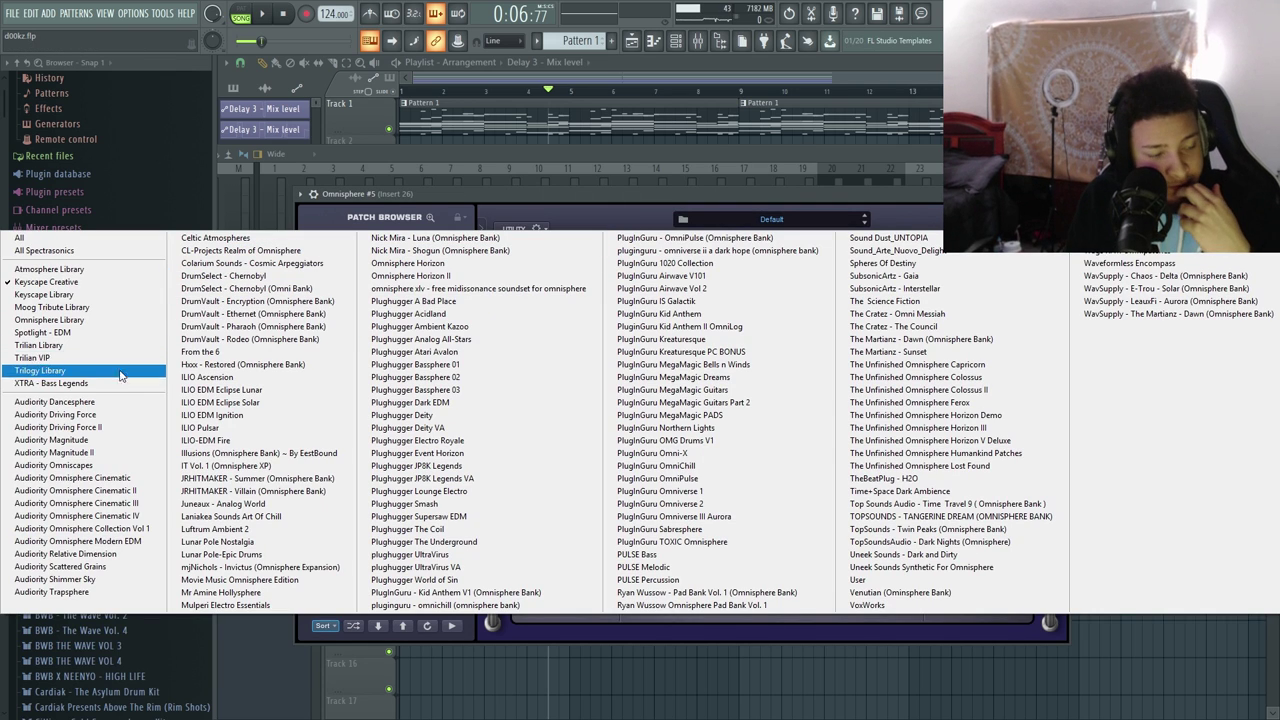
pyautogui.click(457, 204)
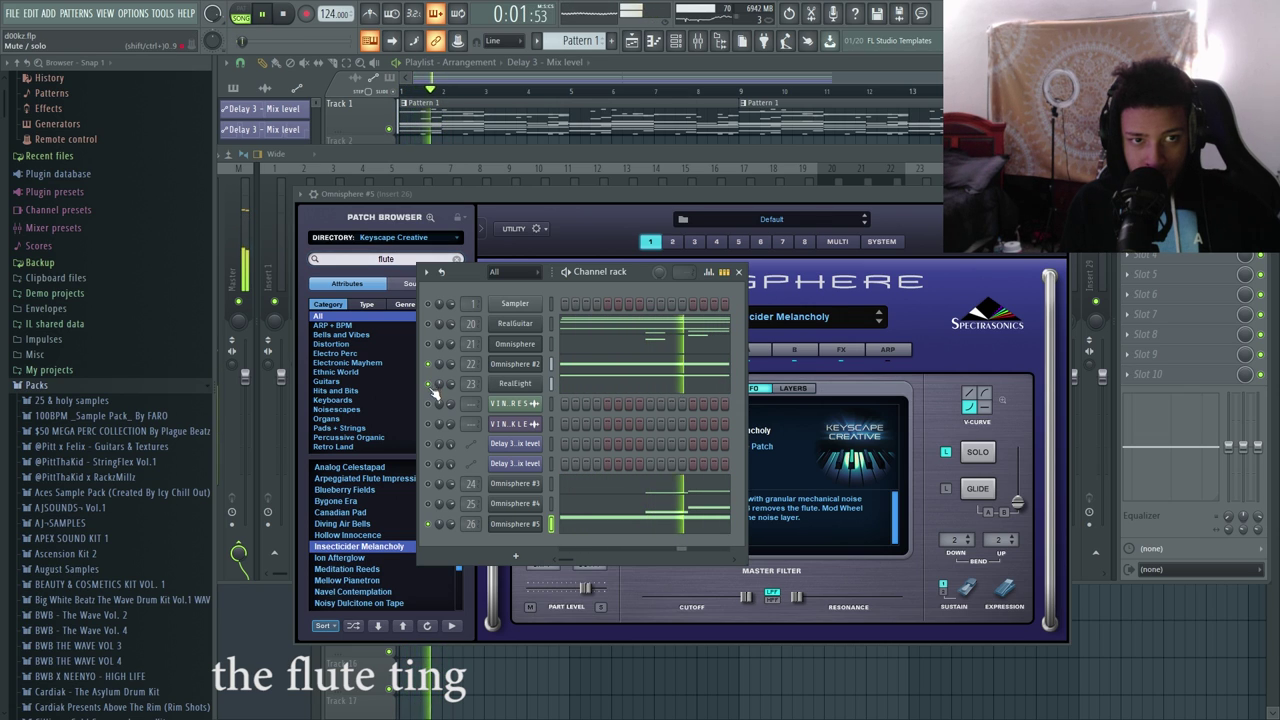
# - Duplicate the two long flute notes in Omnisphere #5's first four bars into bars 5 to 8
pyautogui.click(593, 524)
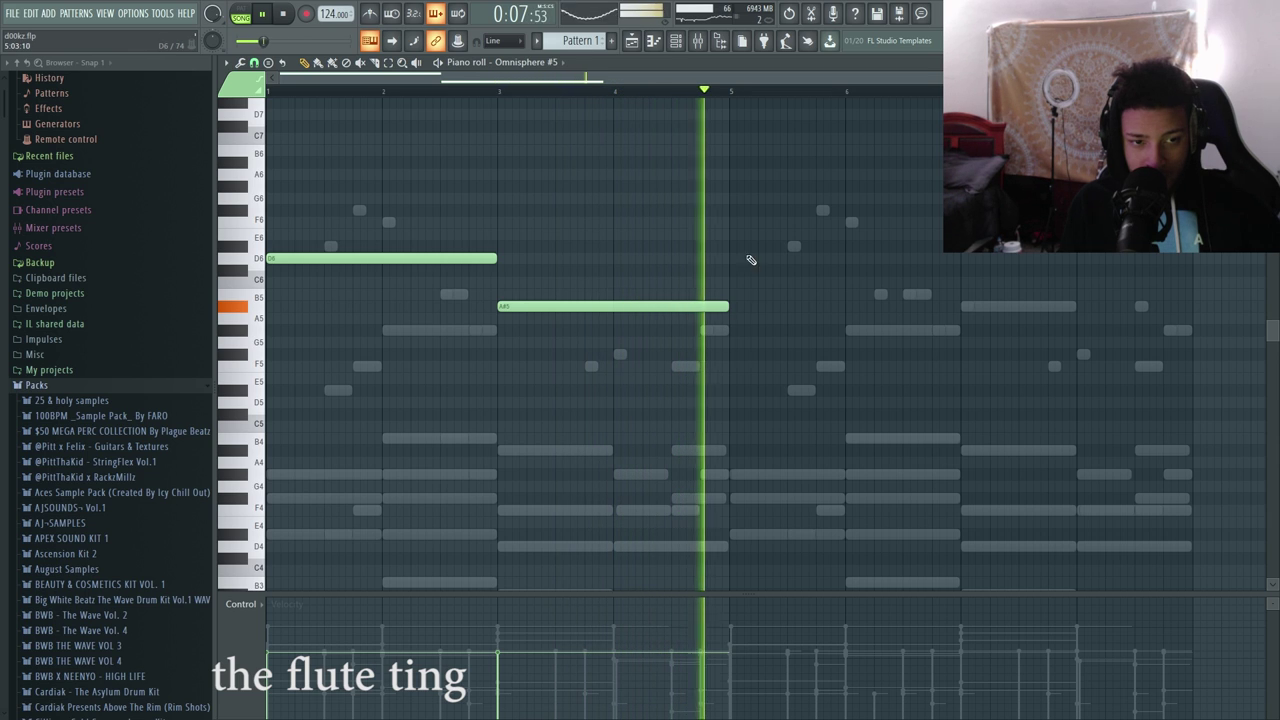
pyautogui.moveTo(729, 90); pyautogui.dragTo(590, 140)
pyautogui.hotkey('ctrl', 'a')
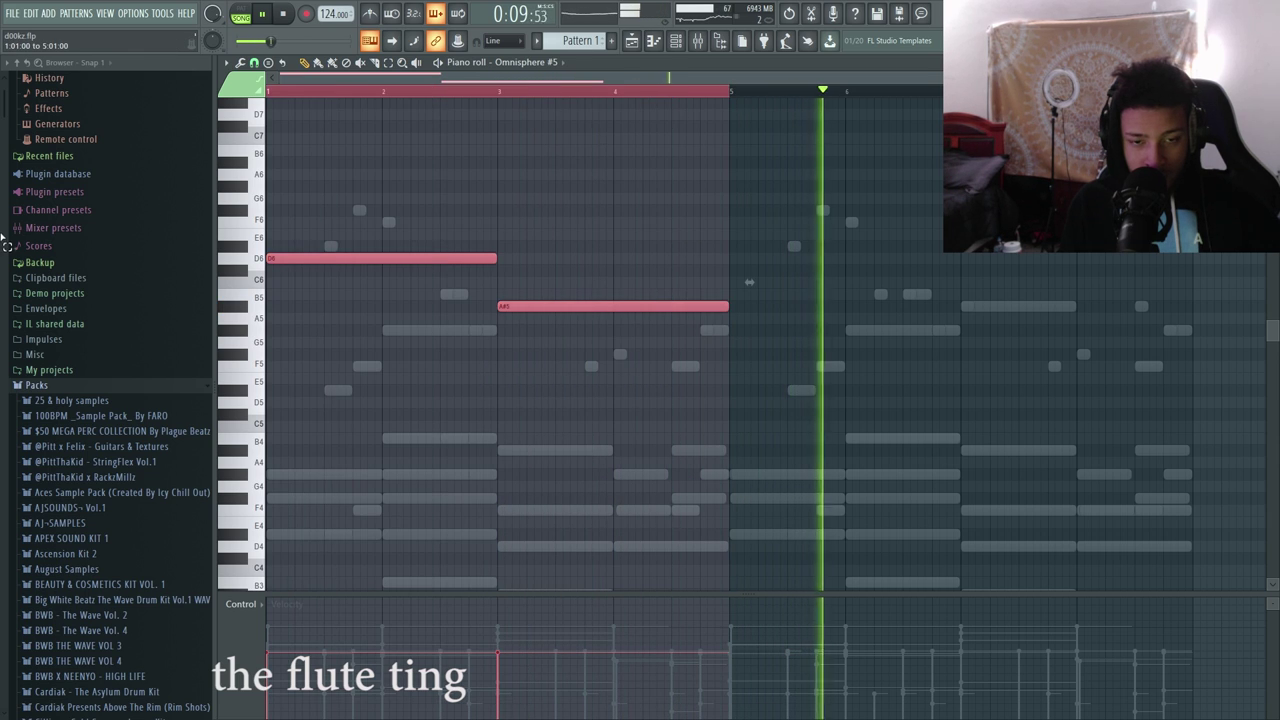
pyautogui.hotkey('ctrl', 'b')
pyautogui.hotkey('ctrl', 'd')
# - Delete the duplicated D6 note at bar 5 and finish the flute melody with one-bar A#5 and G#5 notes at bars 7 and 8
pyautogui.rightClick(920, 259)
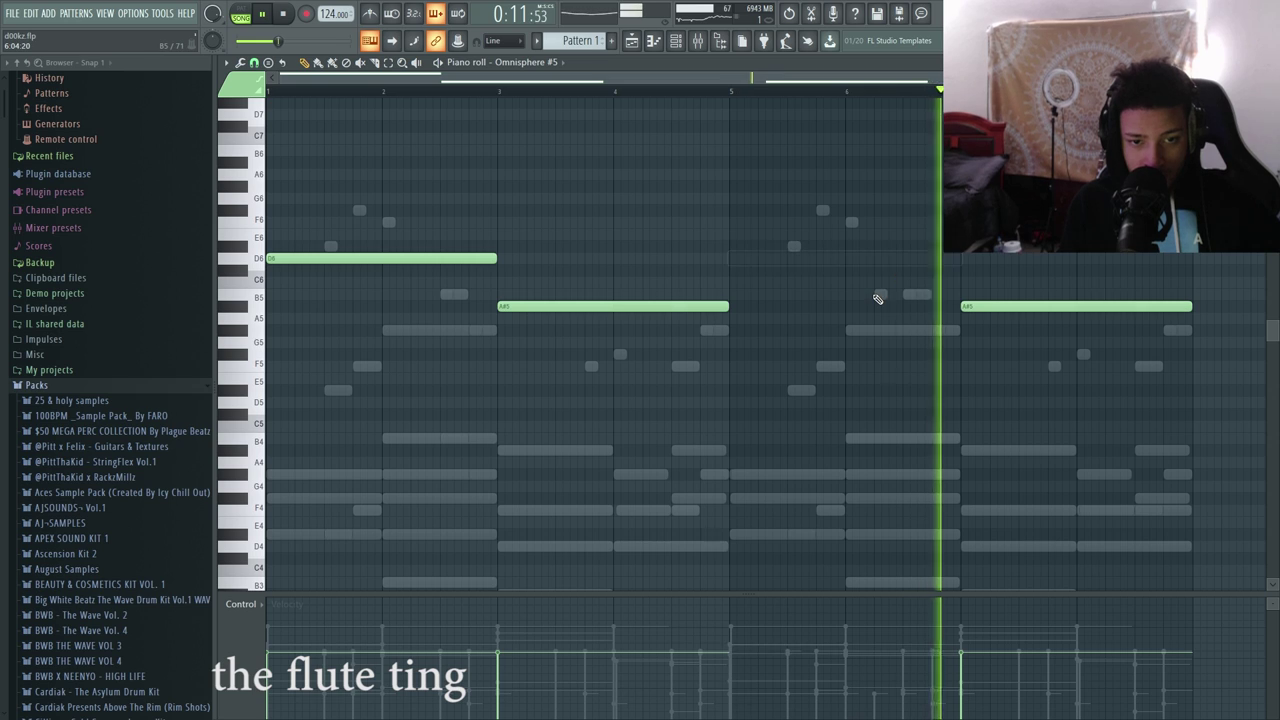
pyautogui.rightClick(988, 307)
pyautogui.press('space')
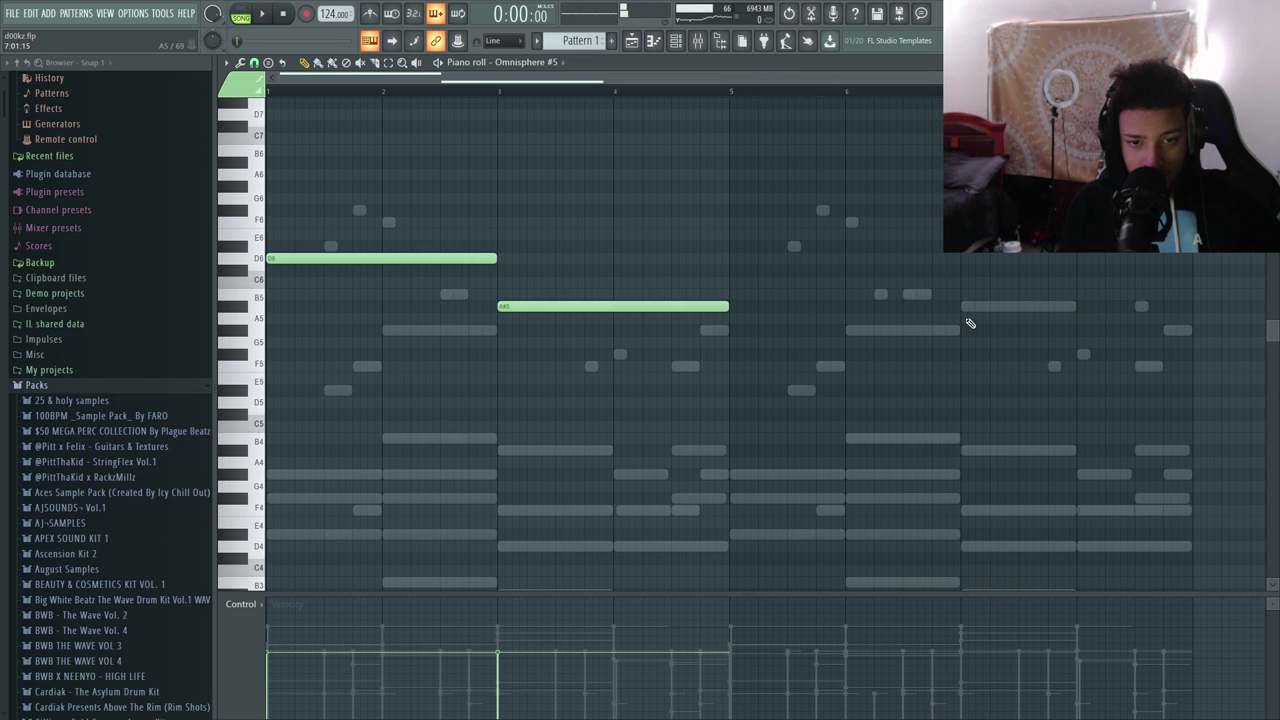
pyautogui.hotkey('ctrl', 'z')
pyautogui.moveTo(1083, 367); pyautogui.dragTo(1081, 331)
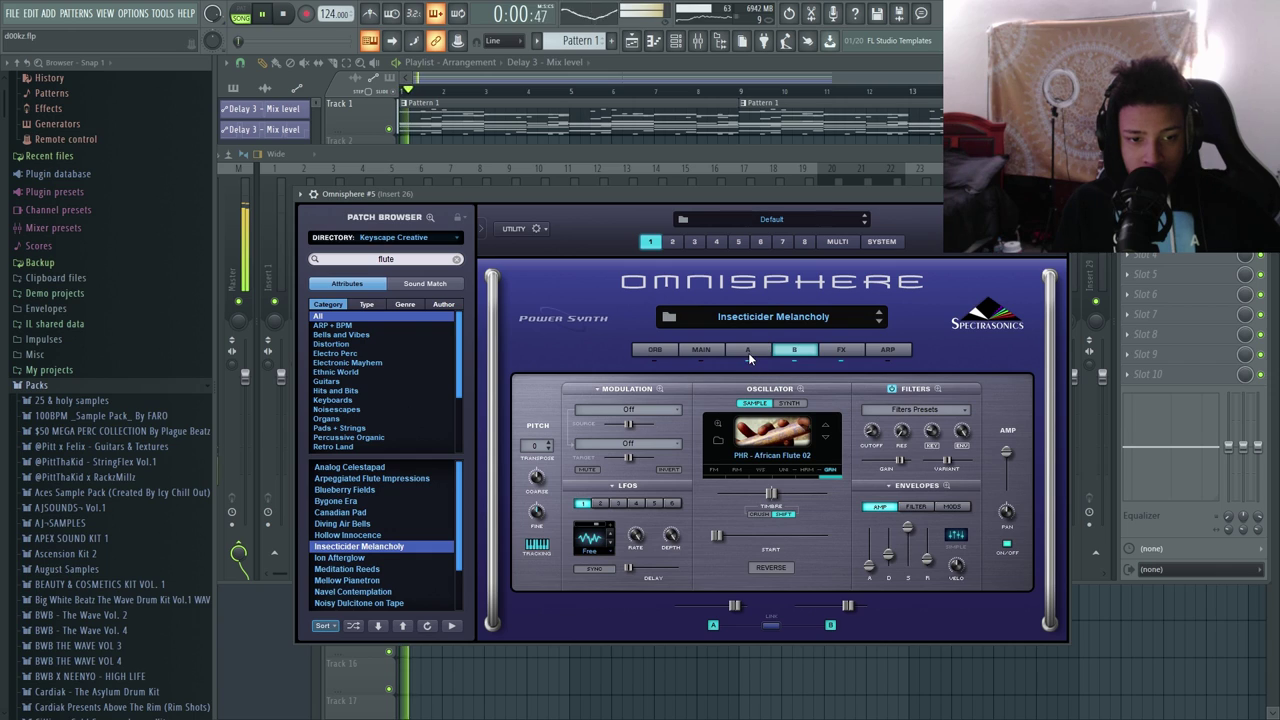
# - Fine-tune the amp envelope release of Insecticider Melancholy's layer B during playback
pyautogui.click(794, 350)
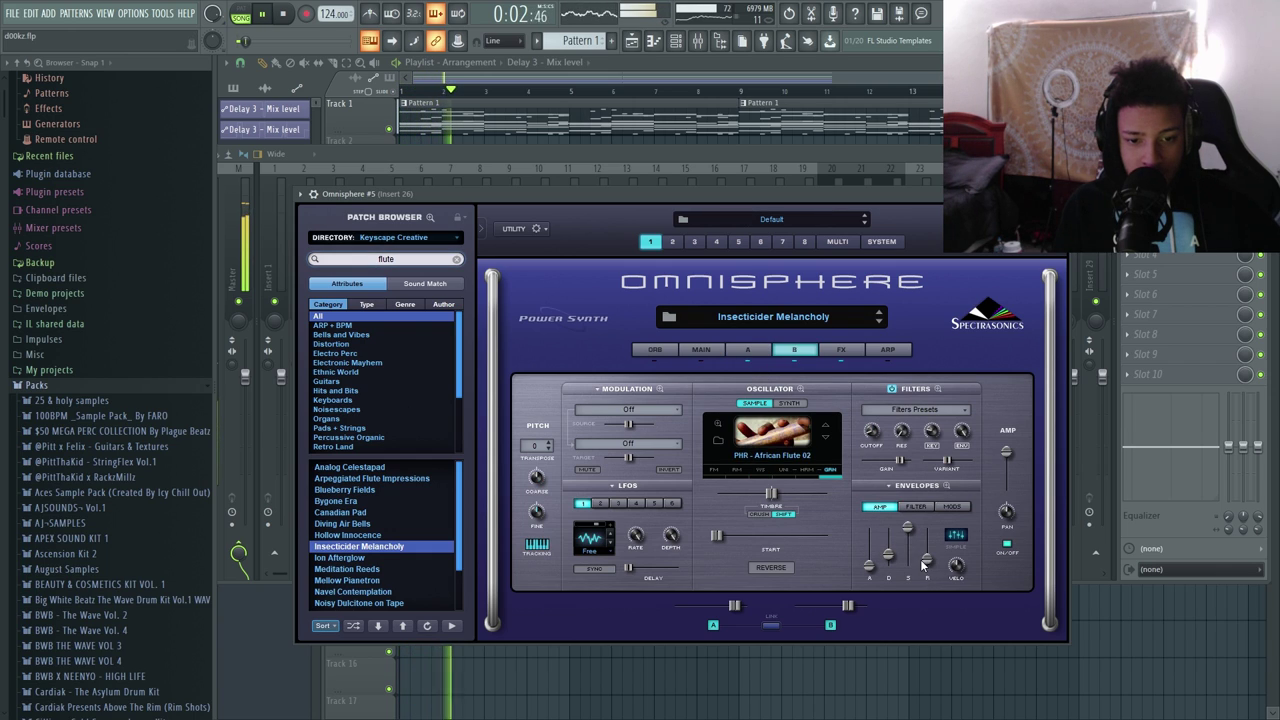
pyautogui.moveTo(925, 560); pyautogui.dragTo(928, 571)
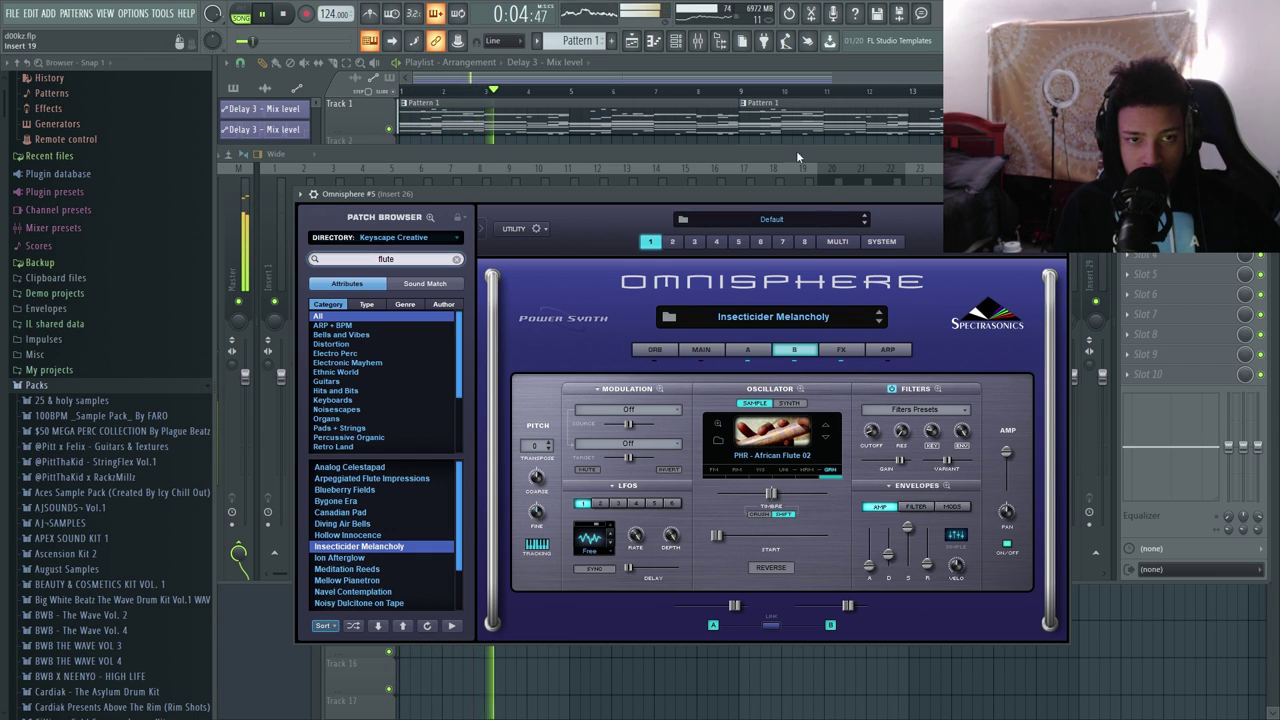
# - Review Omnisphere #5's flute notes in the piano roll, return to the channel rack and stop playback
pyautogui.click(677, 42)
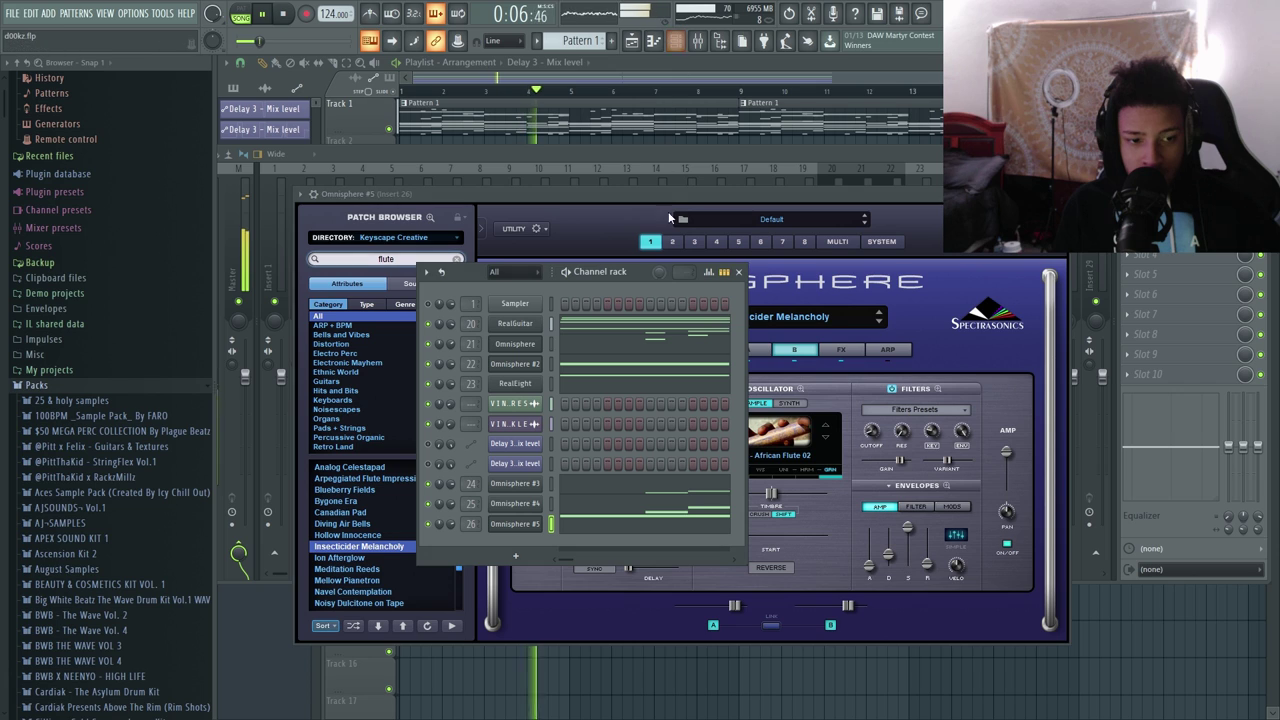
pyautogui.click(640, 526)
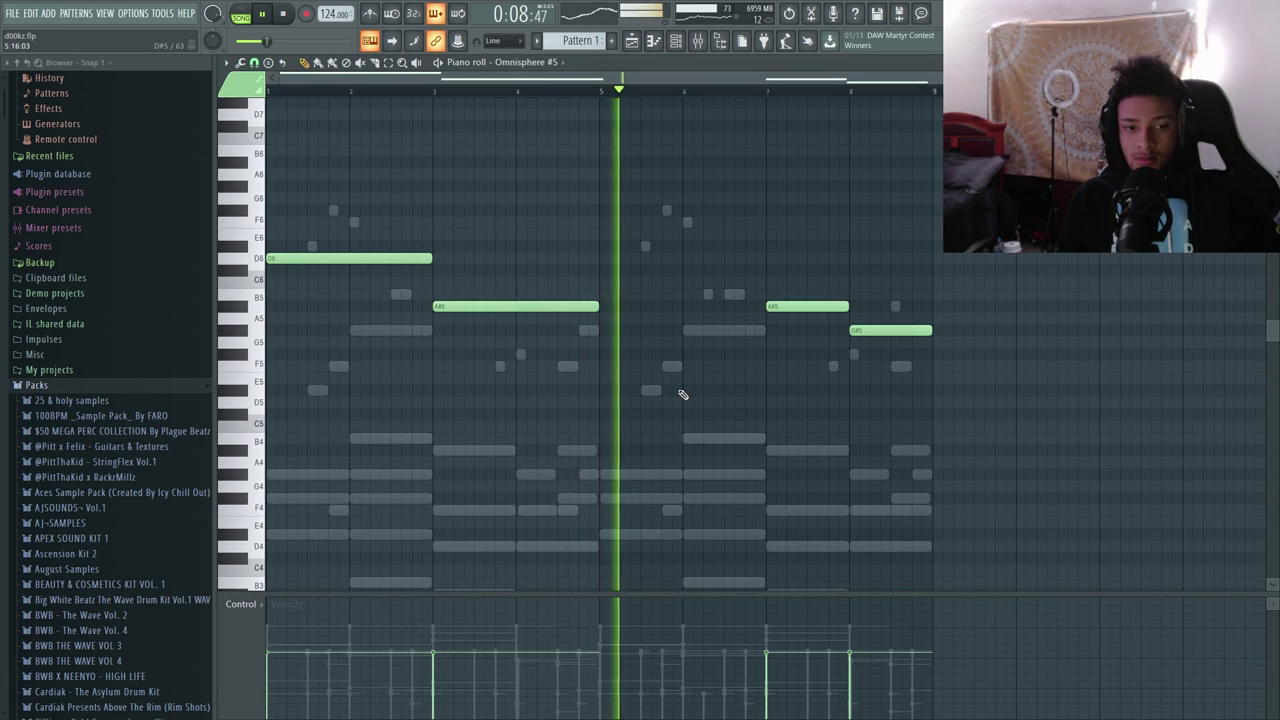
pyautogui.press('Escape')
pyautogui.press('space')
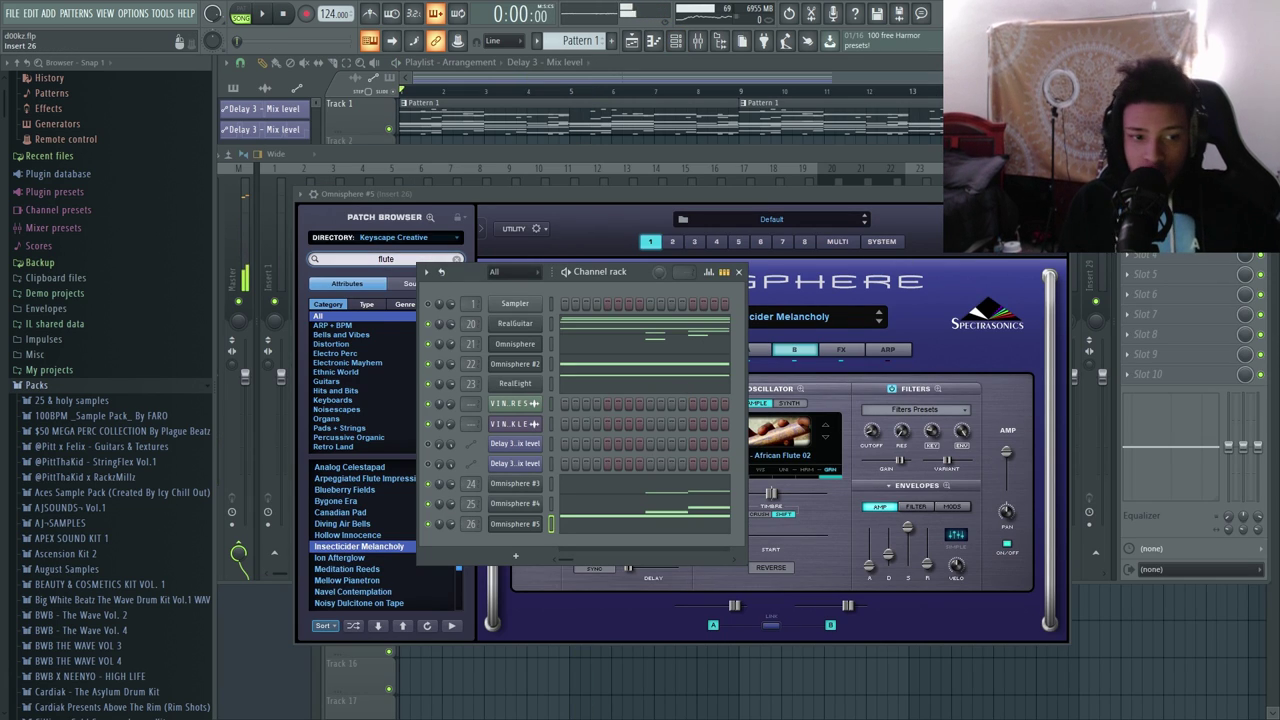
# - Check insert 25 in the mixer and select the two vinyl channels in the channel rack
pyautogui.press('F9')
pyautogui.click(983, 222)
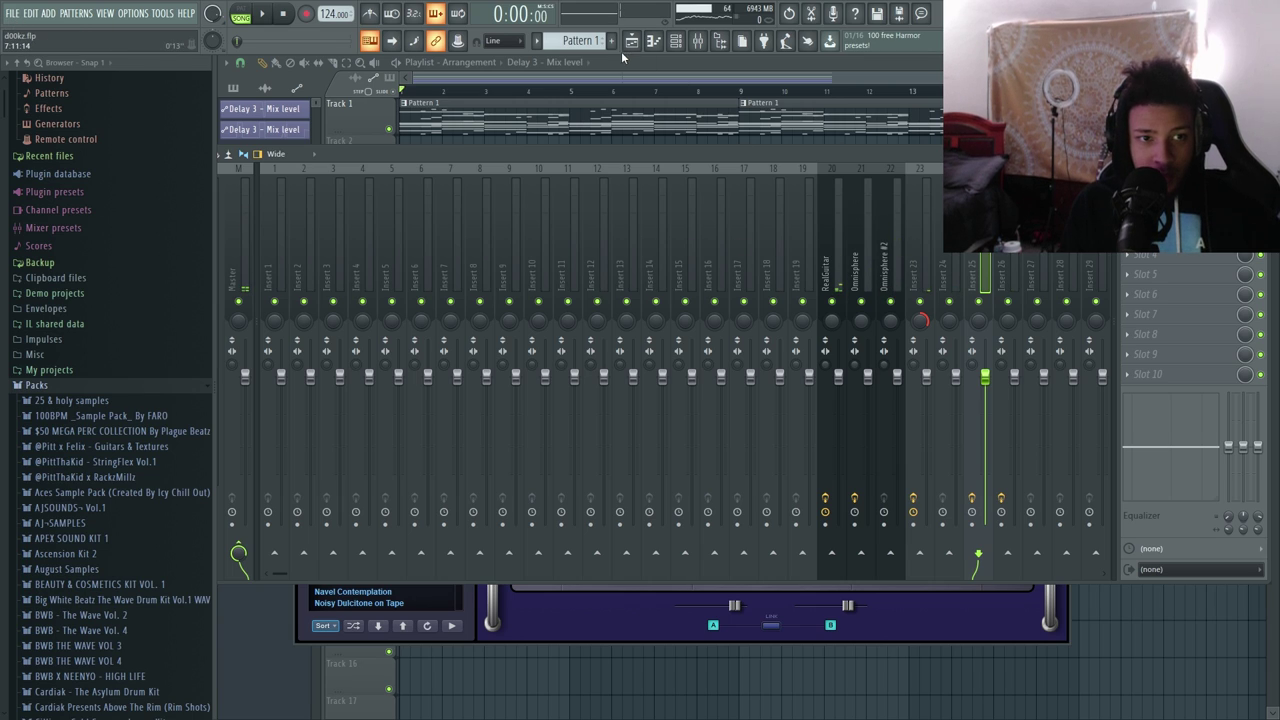
pyautogui.click(676, 41)
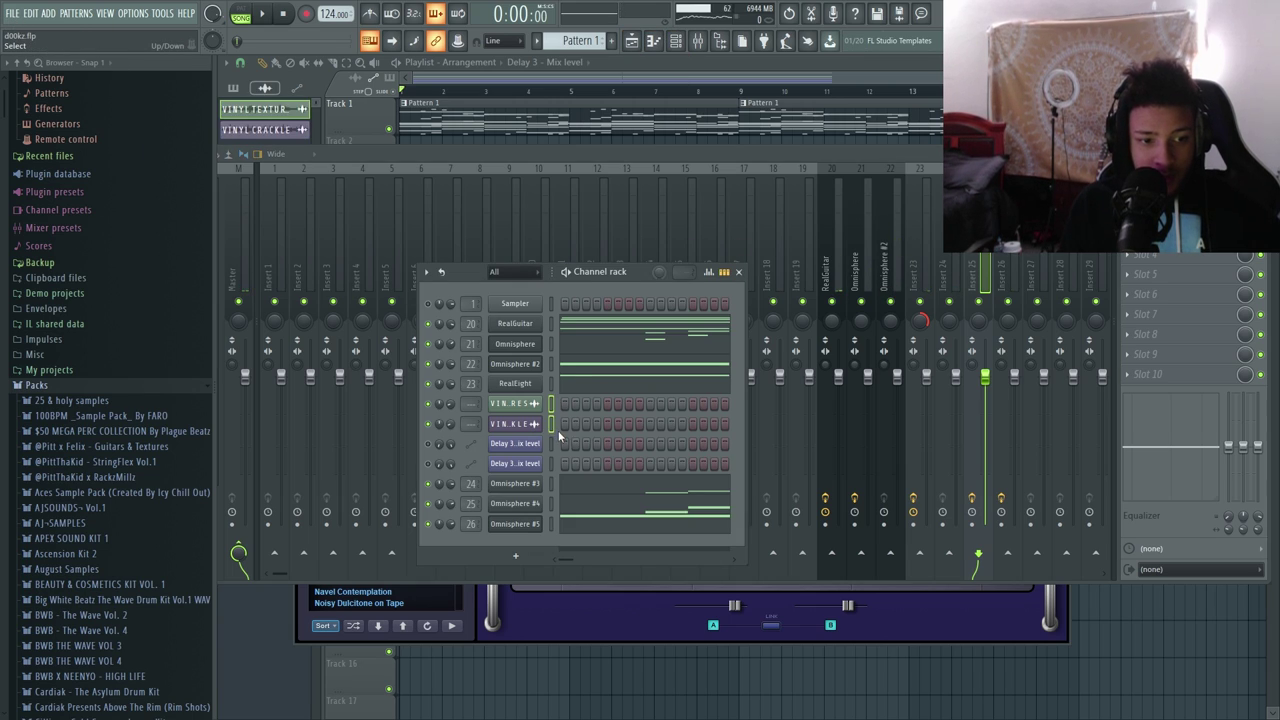
# - Start exporting the project as a wave file
pyautogui.click(24, 18)
pyautogui.moveTo(60, 135)
pyautogui.click(170, 141)
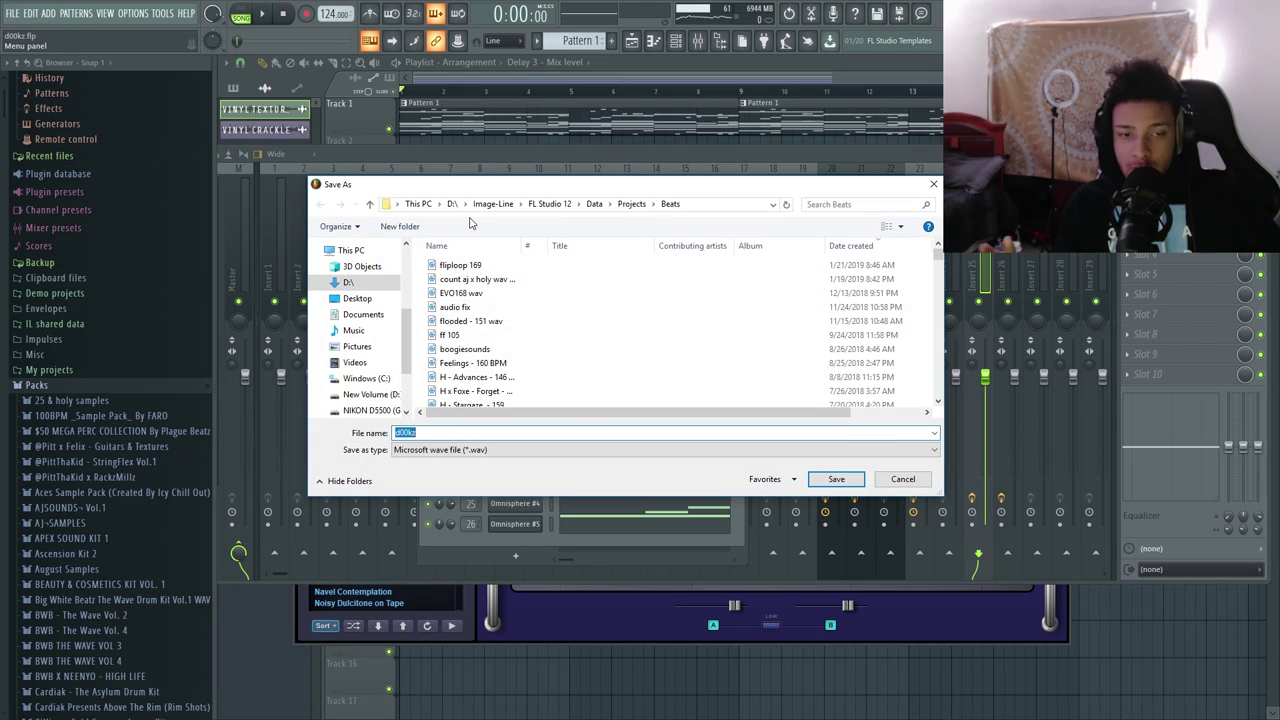